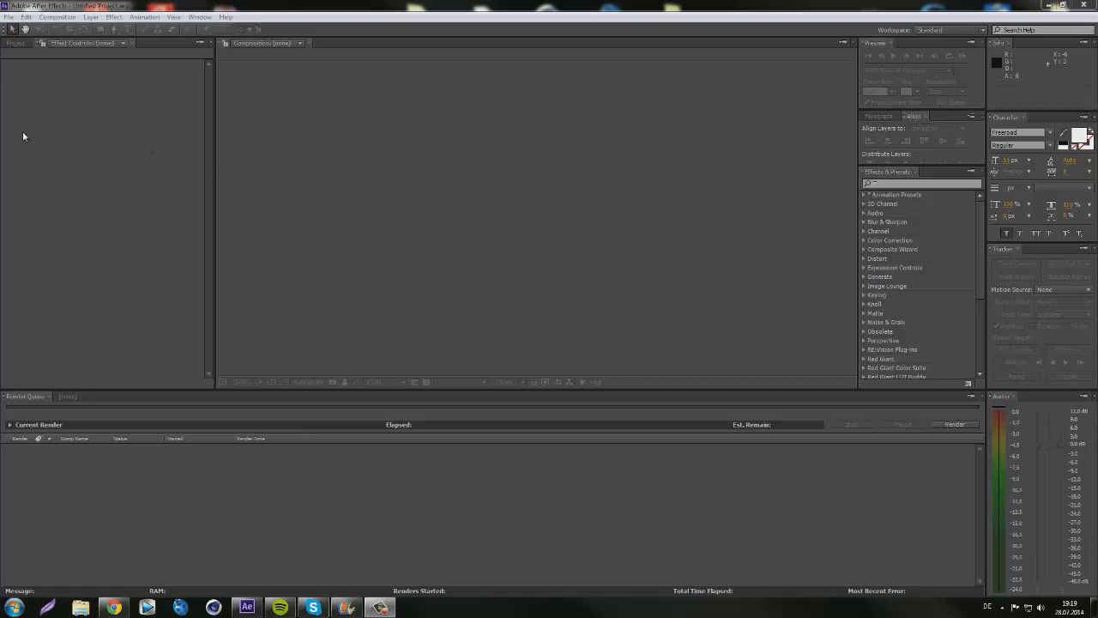
# - Create a new composition, accepting the default composition settings
pyautogui.click(7, 18)
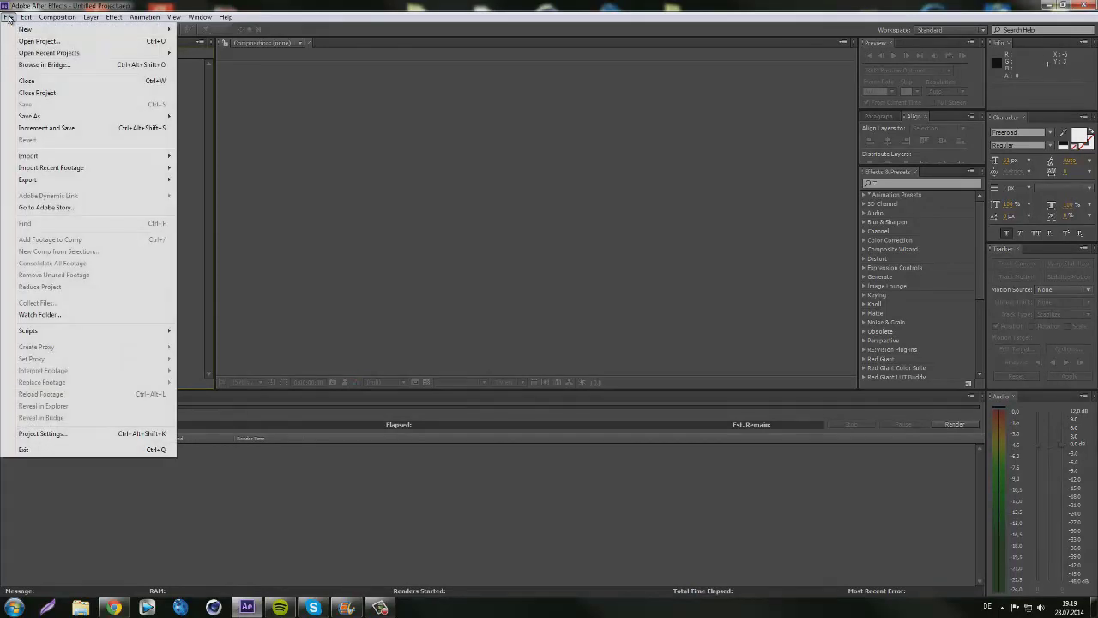
pyautogui.click(196, 6)
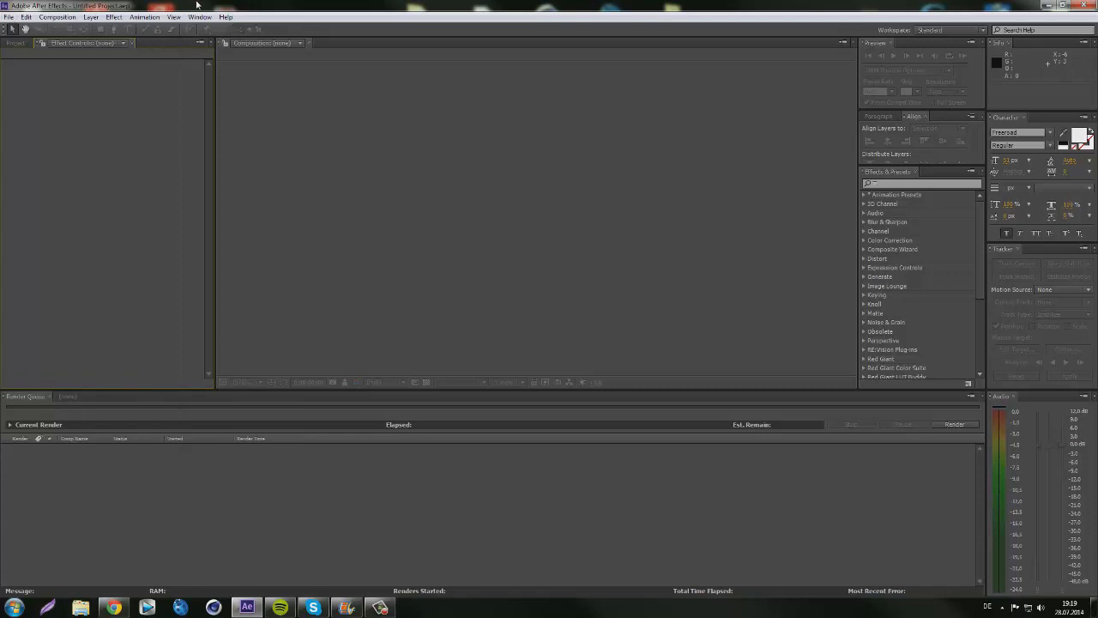
pyautogui.click(56, 18)
pyautogui.click(81, 29)
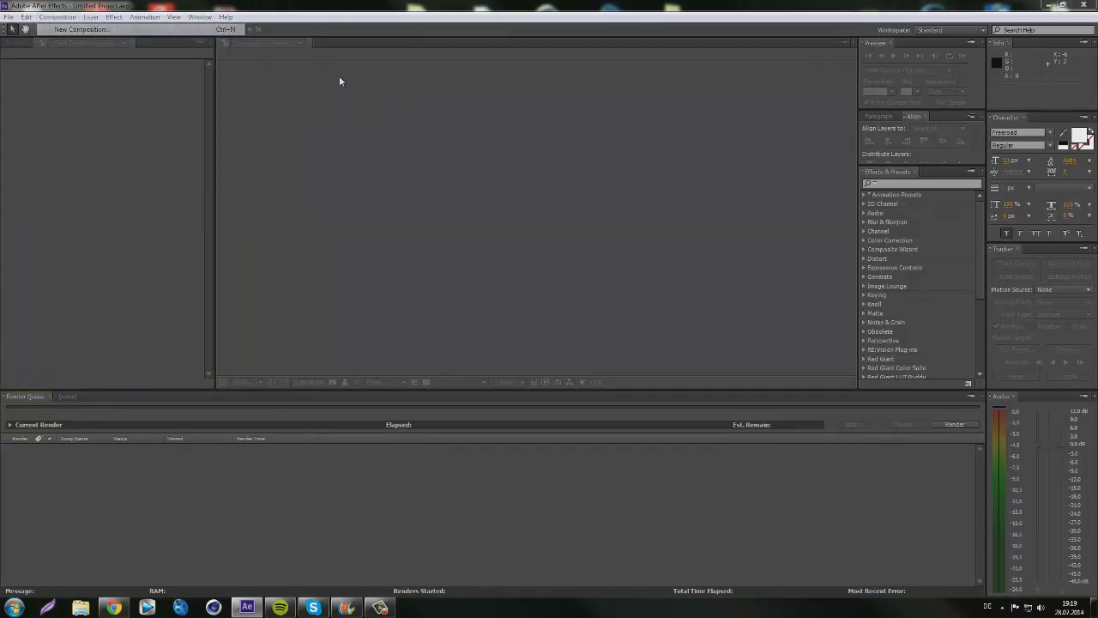
pyautogui.click(598, 333)
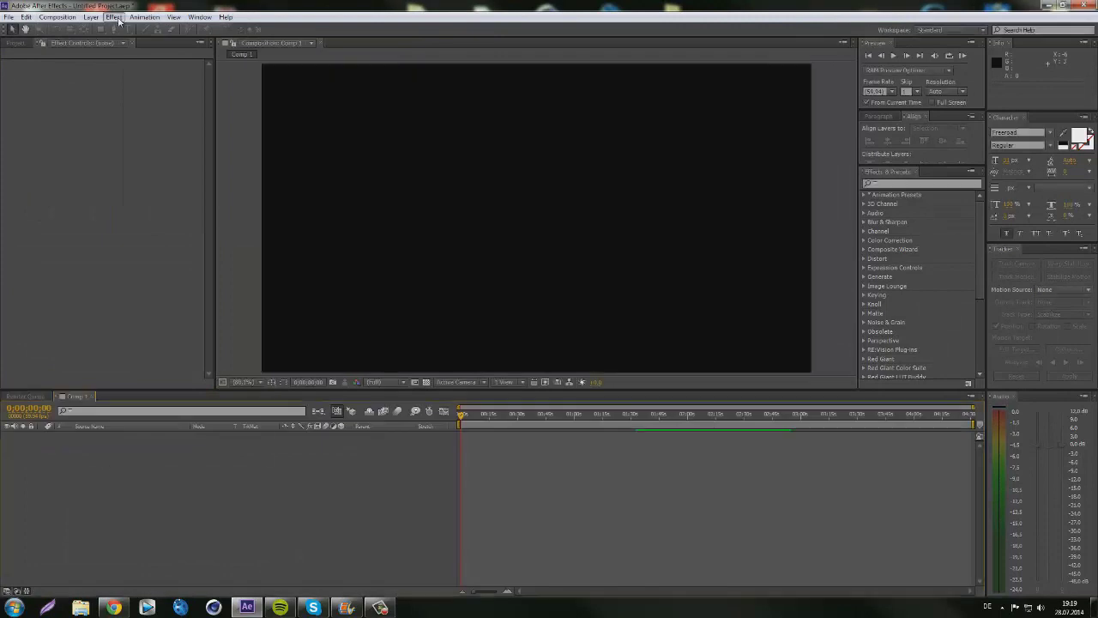
# - Add a full-frame white solid layer to Comp 1, keeping the default solid settings
pyautogui.click(91, 17)
pyautogui.moveTo(108, 29)
pyautogui.click(322, 44)
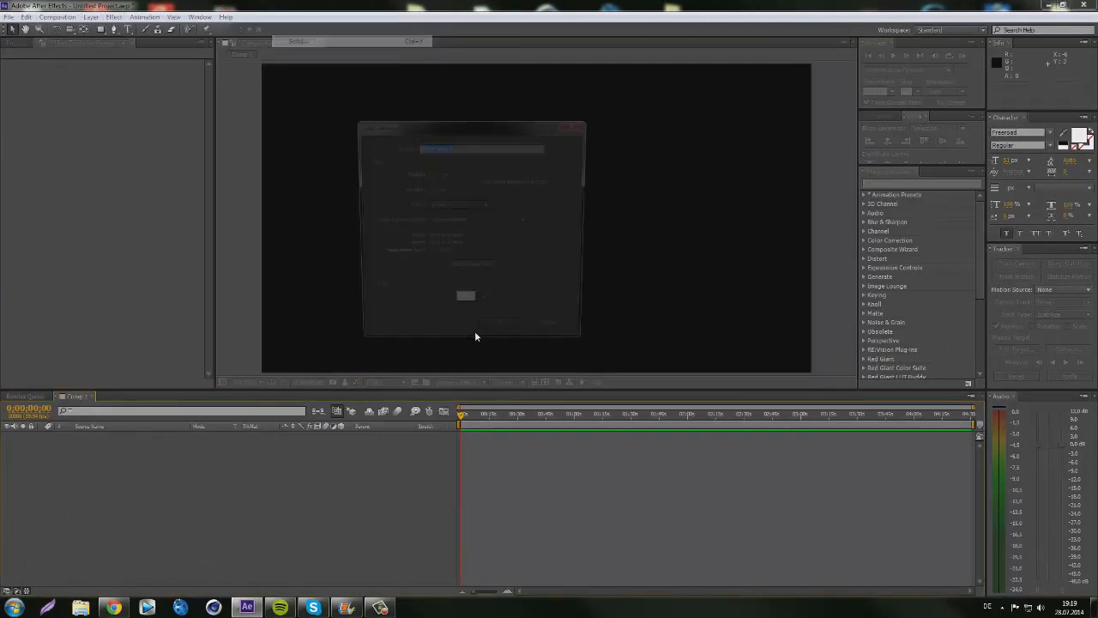
pyautogui.click(508, 329)
# - Apply the Video Copilot Element effect to the white solid
pyautogui.click(114, 17)
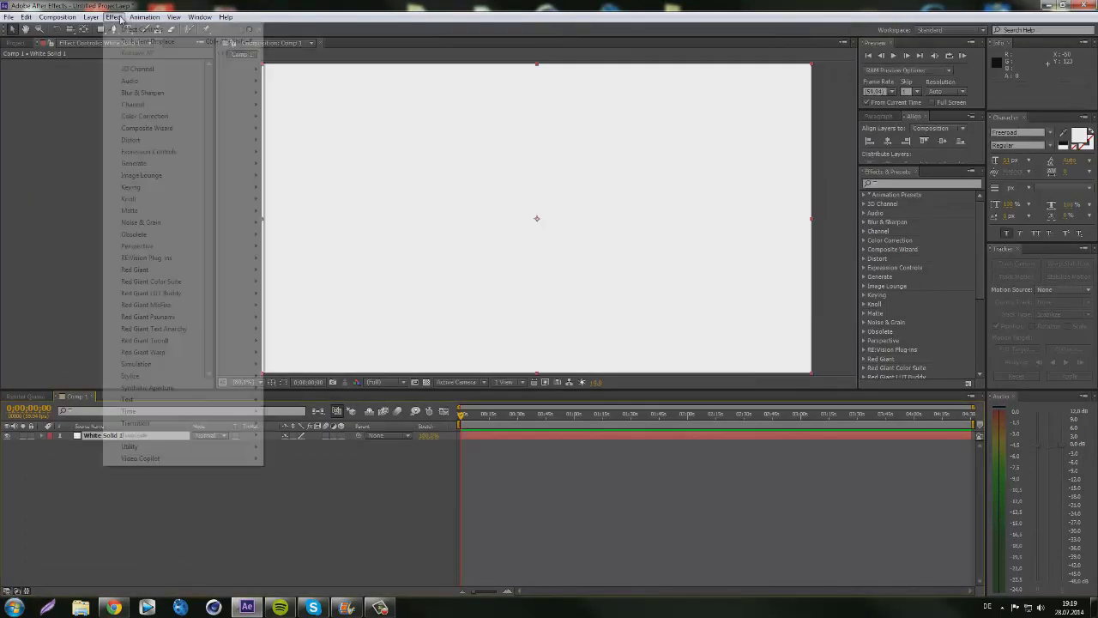
pyautogui.moveTo(171, 466)
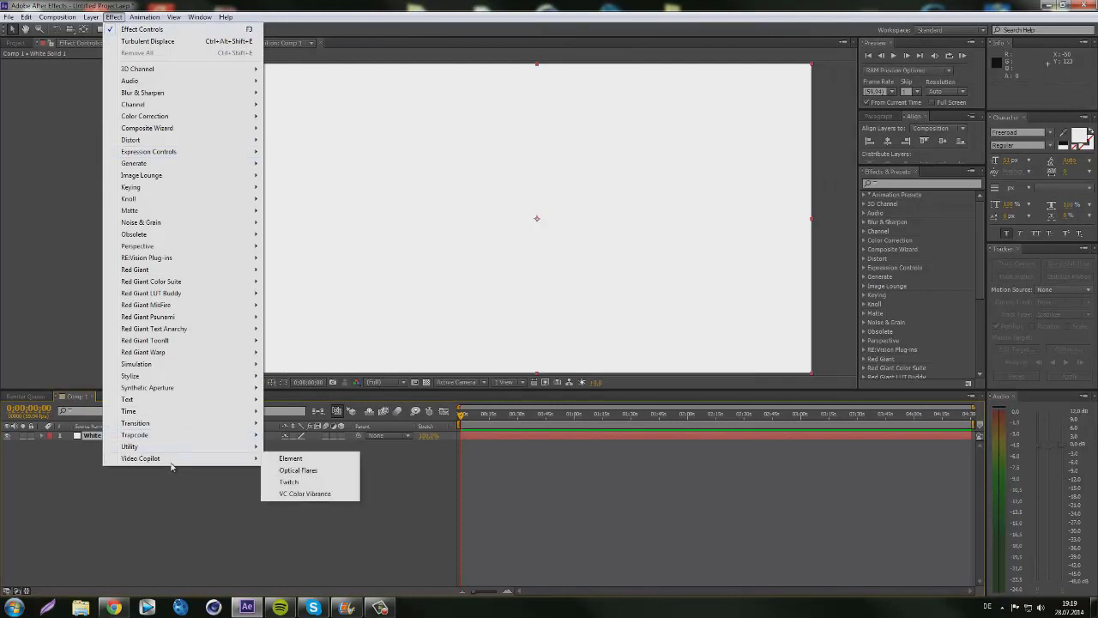
pyautogui.click(298, 470)
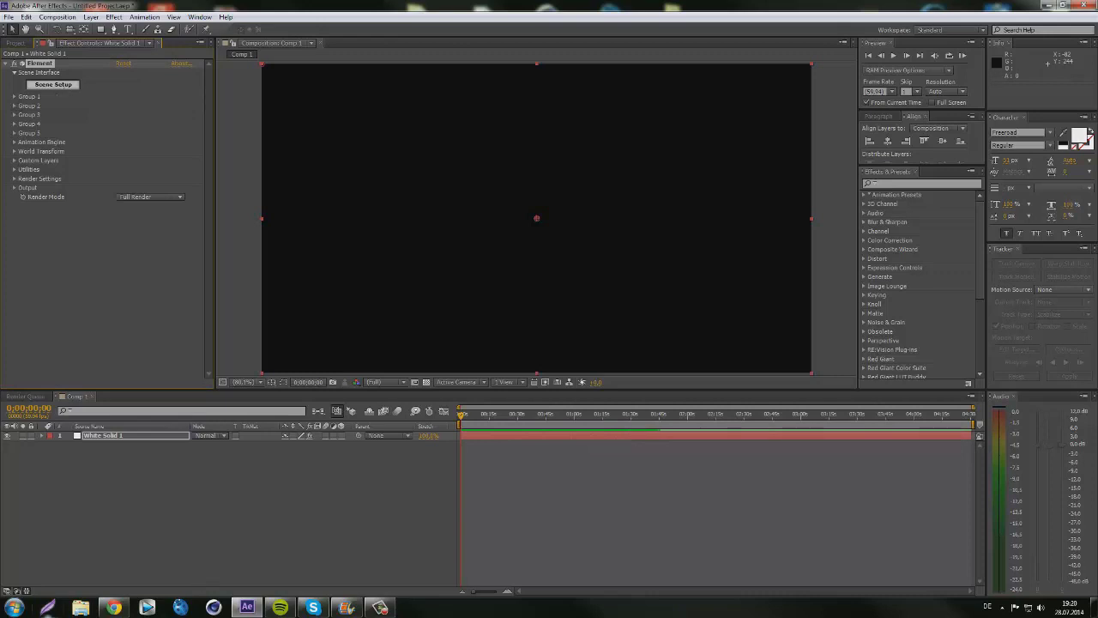
# - Switch to Windows Explorer, go to the Projekte > Vids > Edits folder and look through its video files
pyautogui.click(81, 608)
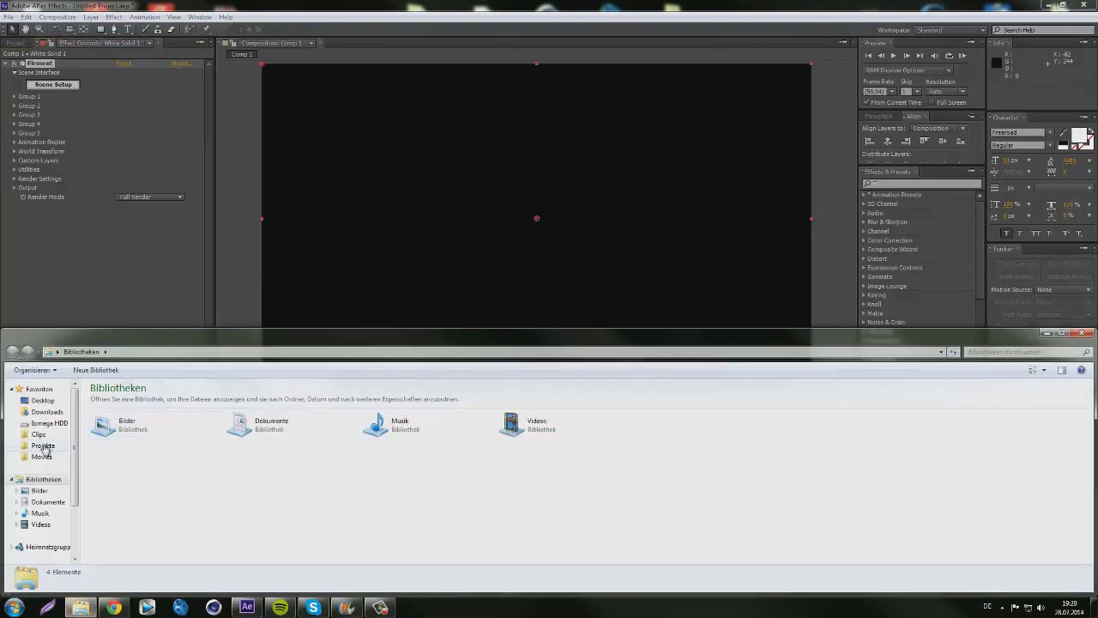
pyautogui.click(43, 446)
pyautogui.doubleClick(410, 410)
pyautogui.doubleClick(176, 414)
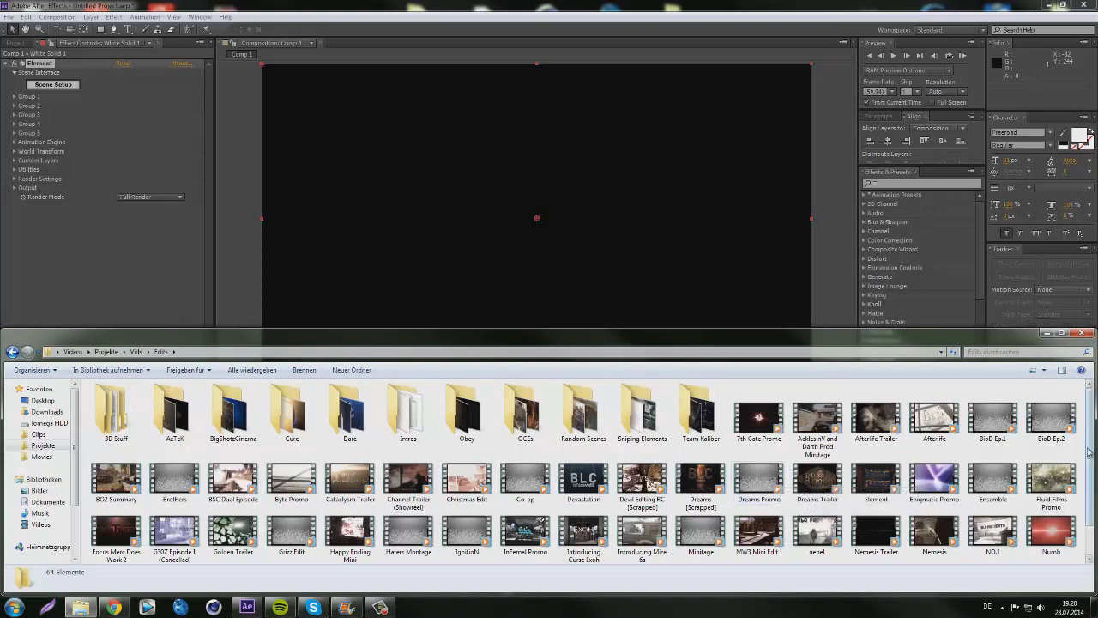
pyautogui.scroll(-1, 1088, 450)
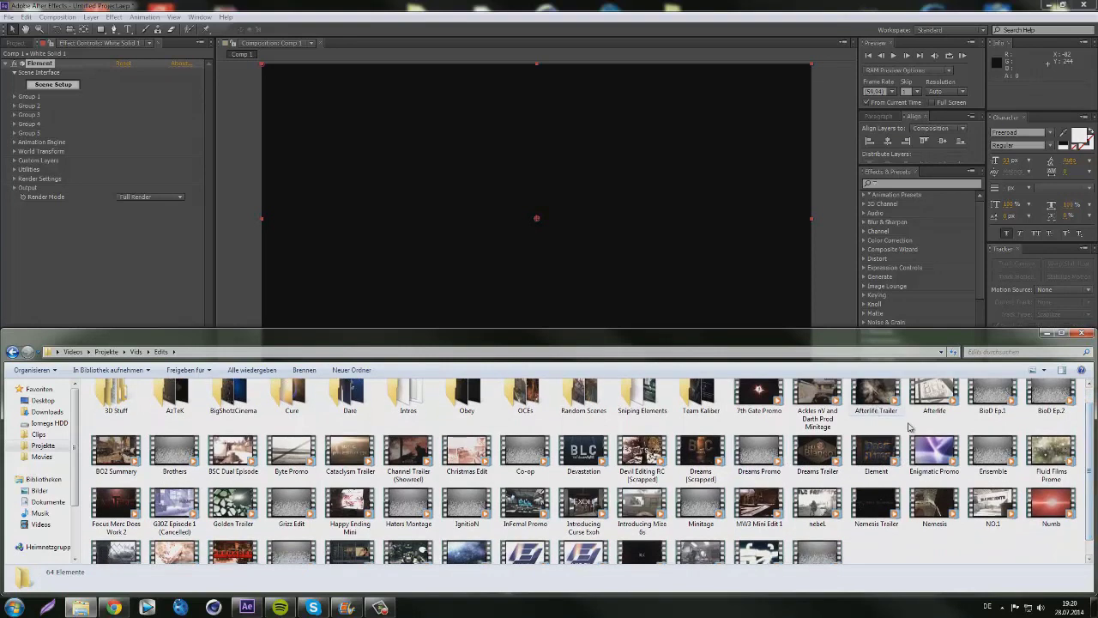
pyautogui.scroll(-1, 1092, 436)
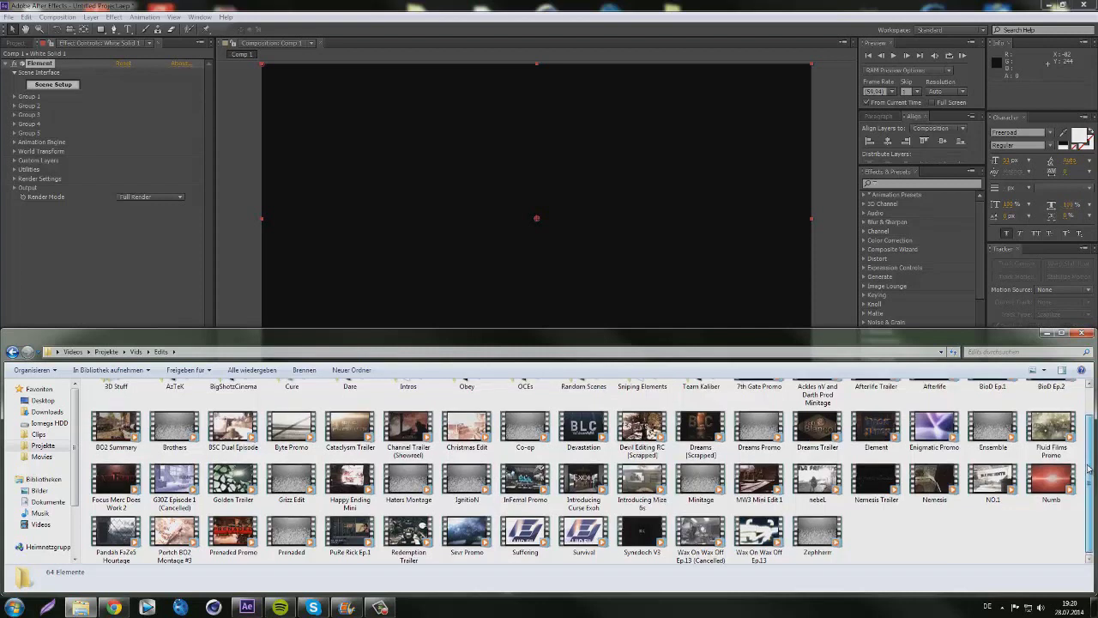
pyautogui.scroll(1, 1088, 463)
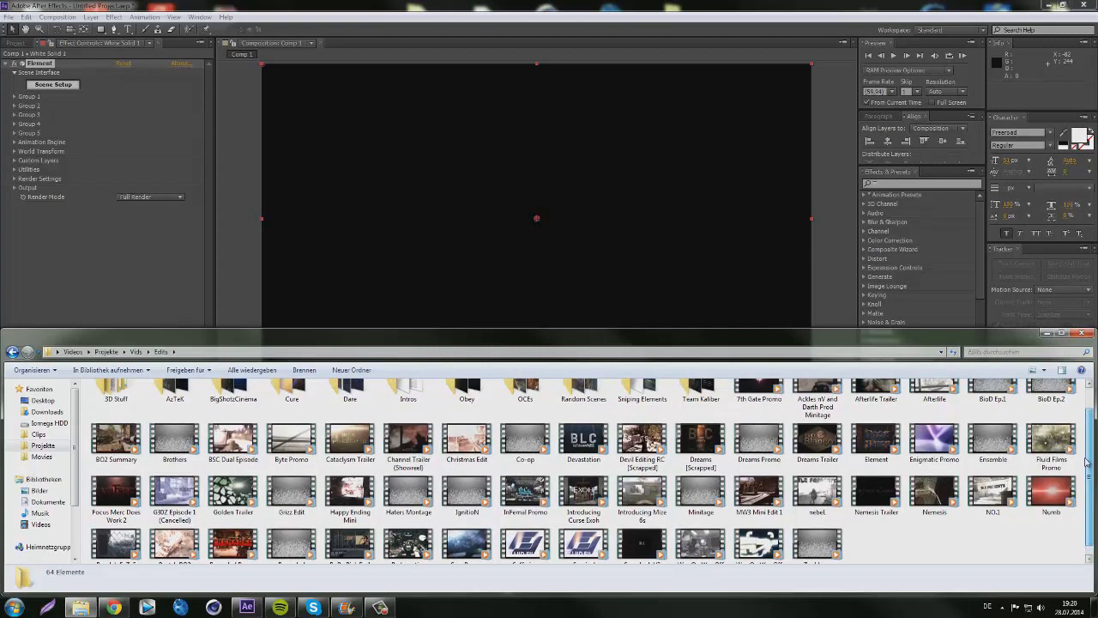
pyautogui.scroll(1, 1085, 463)
pyautogui.scroll(1, 1085, 458)
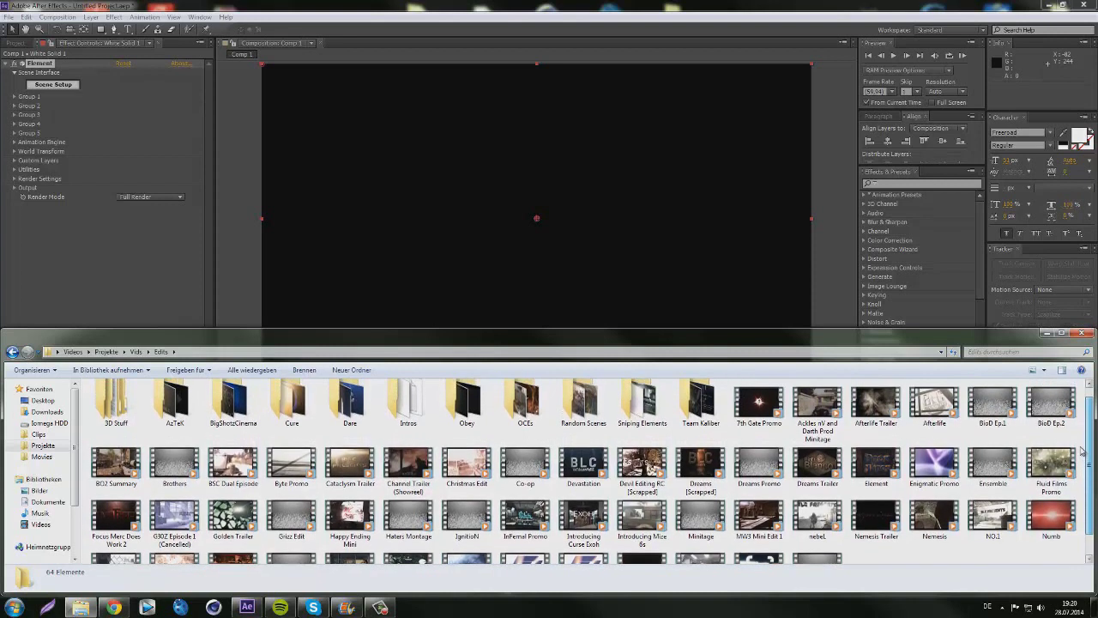
pyautogui.scroll(1, 1080, 446)
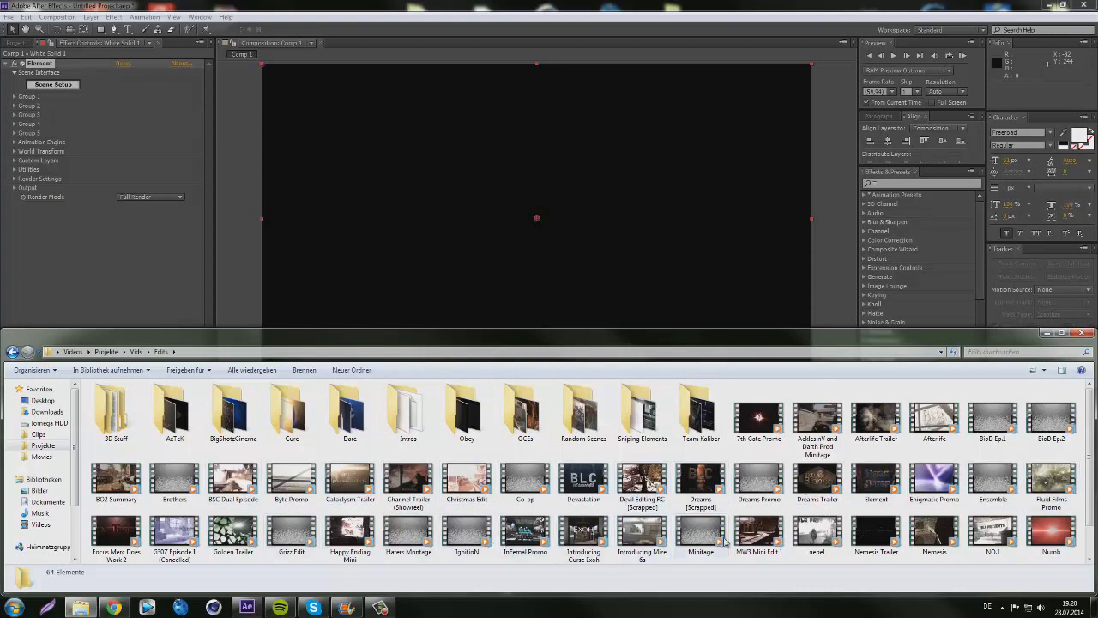
pyautogui.scroll(-1, 874, 539)
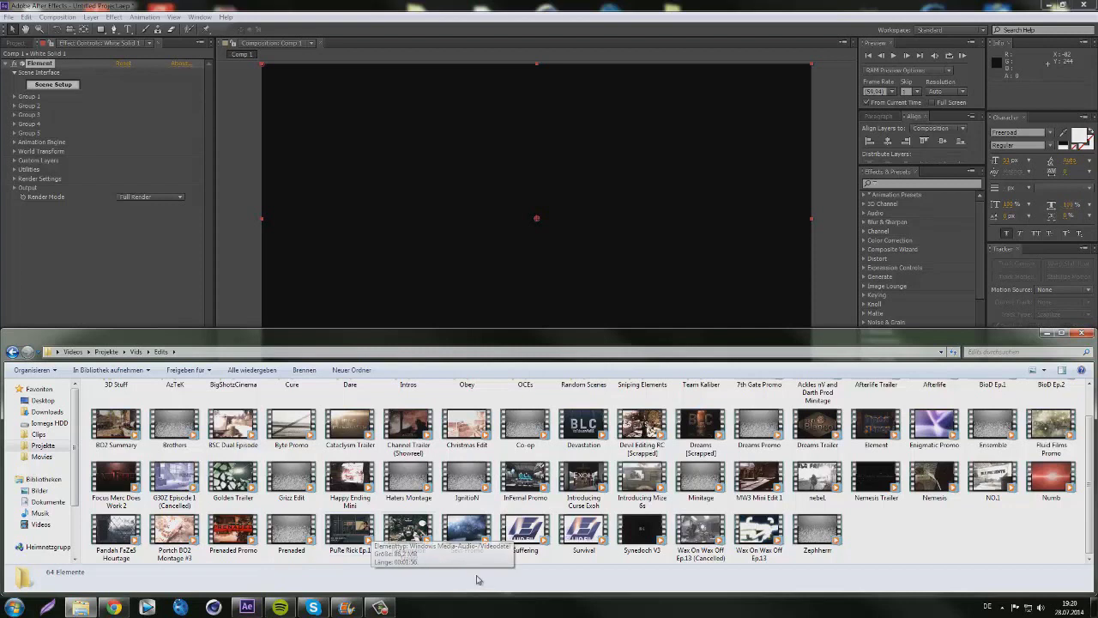
# - Play the Synedoch V3 video around the shattering debris scene, then close it and return to After Effects
pyautogui.doubleClick(645, 530)
pyautogui.moveTo(498, 387); pyautogui.dragTo(477, 388)
pyautogui.moveTo(89, 377); pyautogui.dragTo(119, 378)
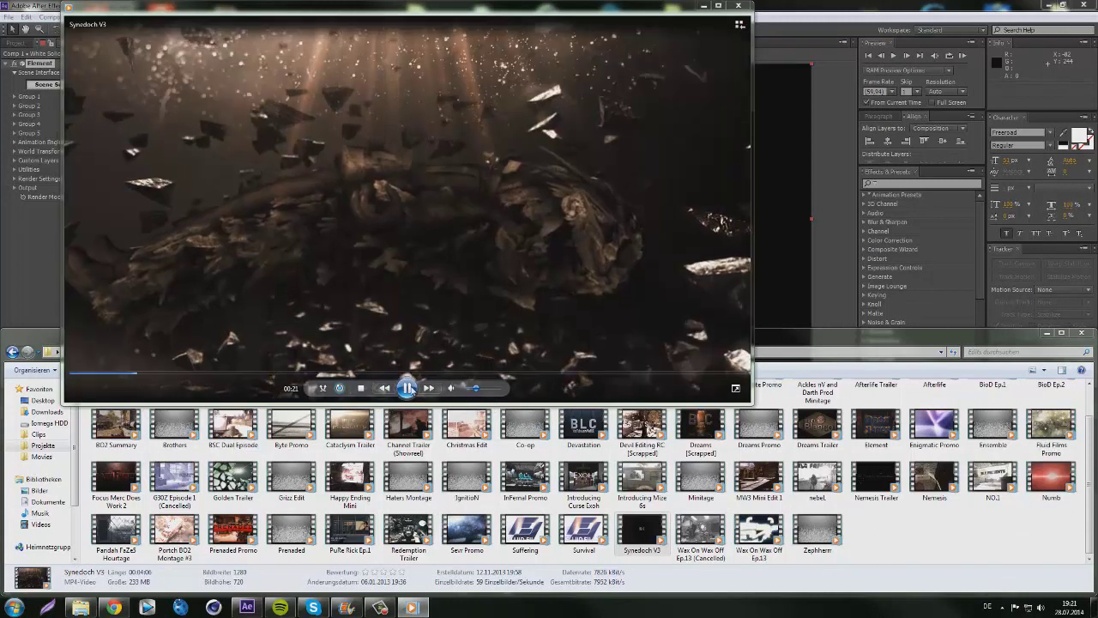
pyautogui.click(407, 388)
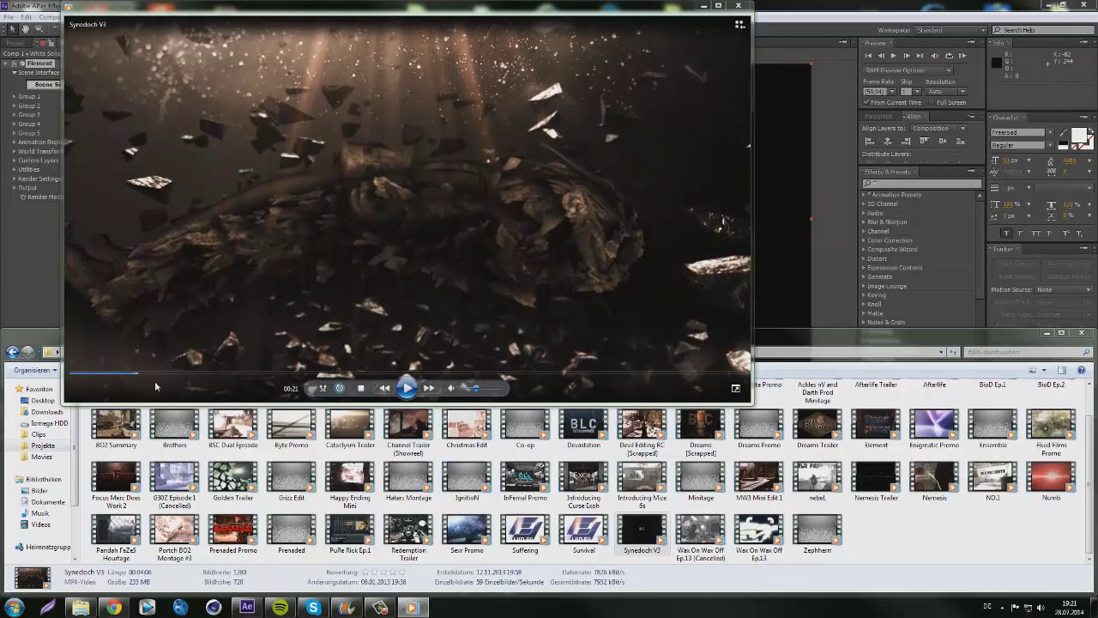
pyautogui.click(407, 388)
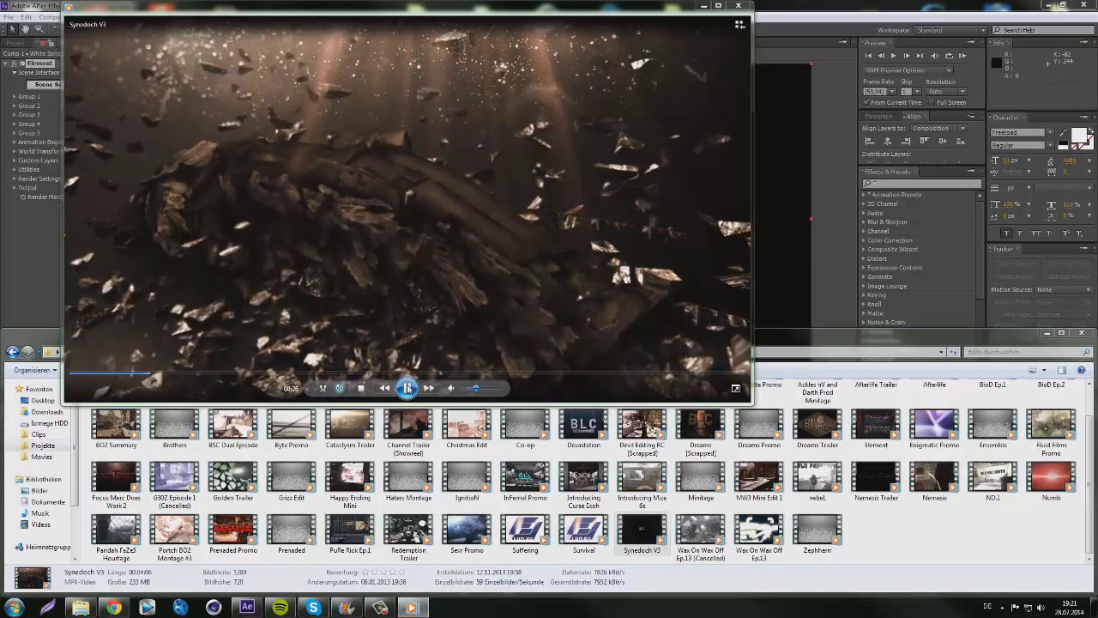
pyautogui.click(407, 388)
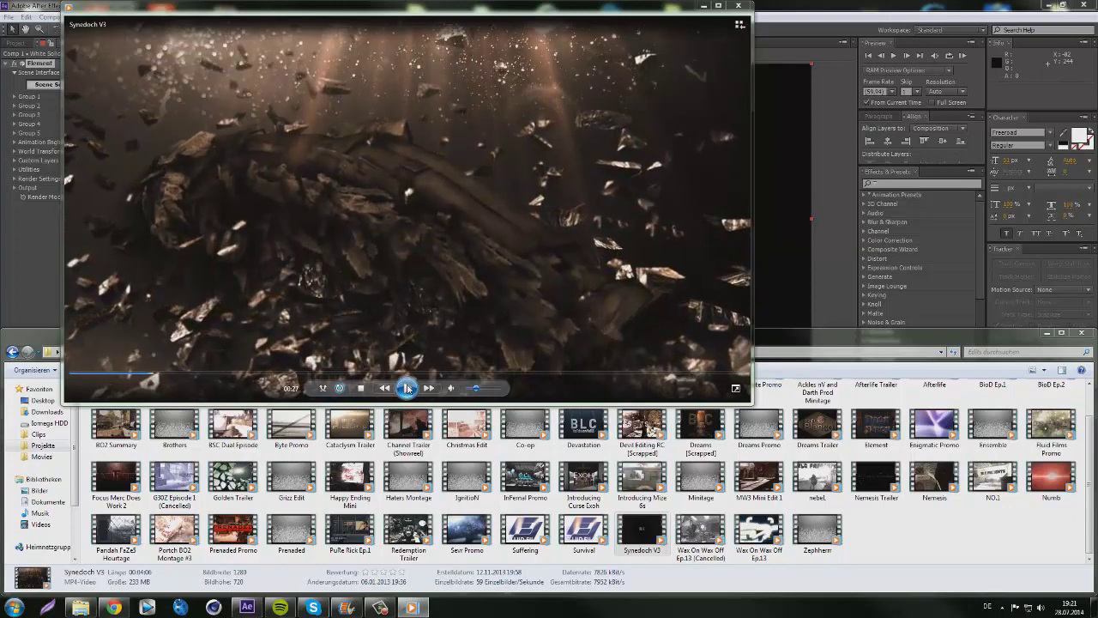
pyautogui.click(737, 6)
pyautogui.click(829, 156)
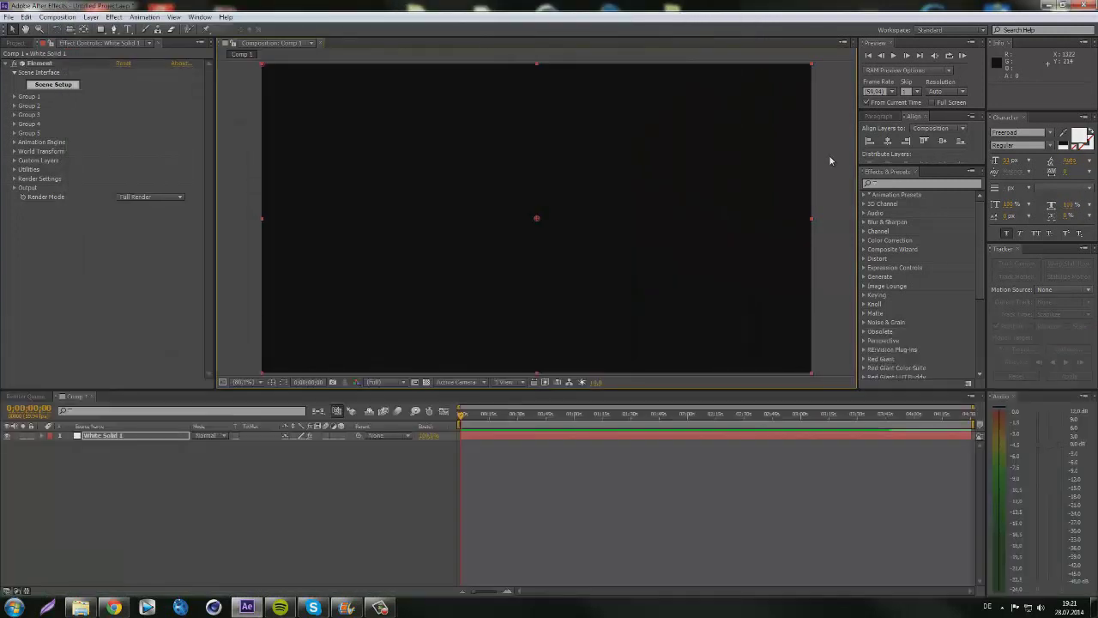
# - Open Element's Scene Setup and add the floor_fracture model from the Starter_Pack models to the scene
pyautogui.click(53, 84)
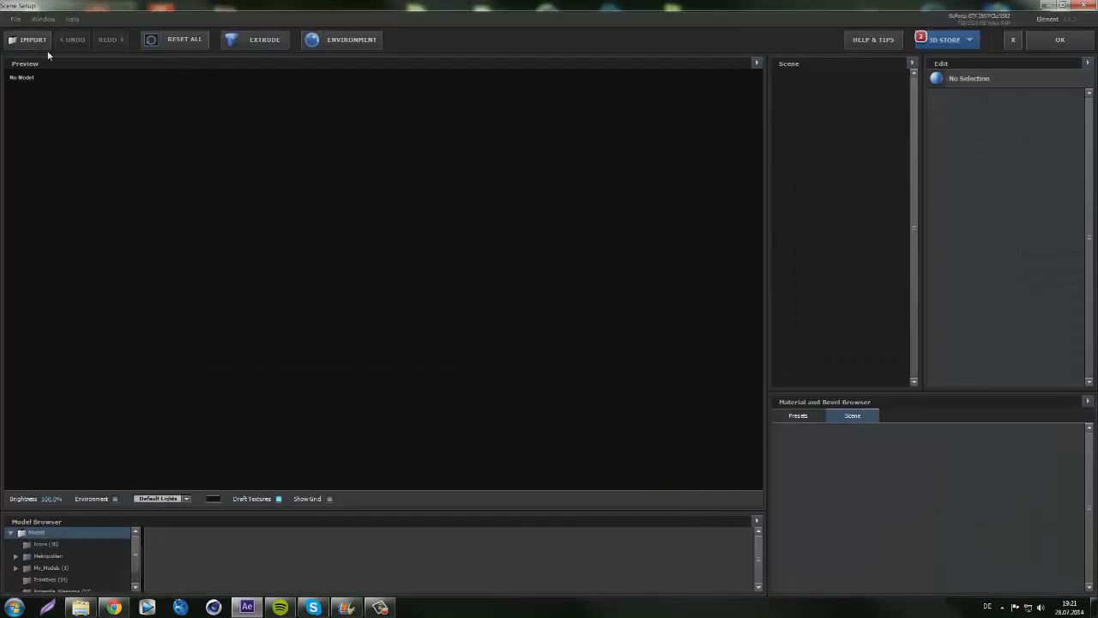
pyautogui.scroll(-1, 138, 552)
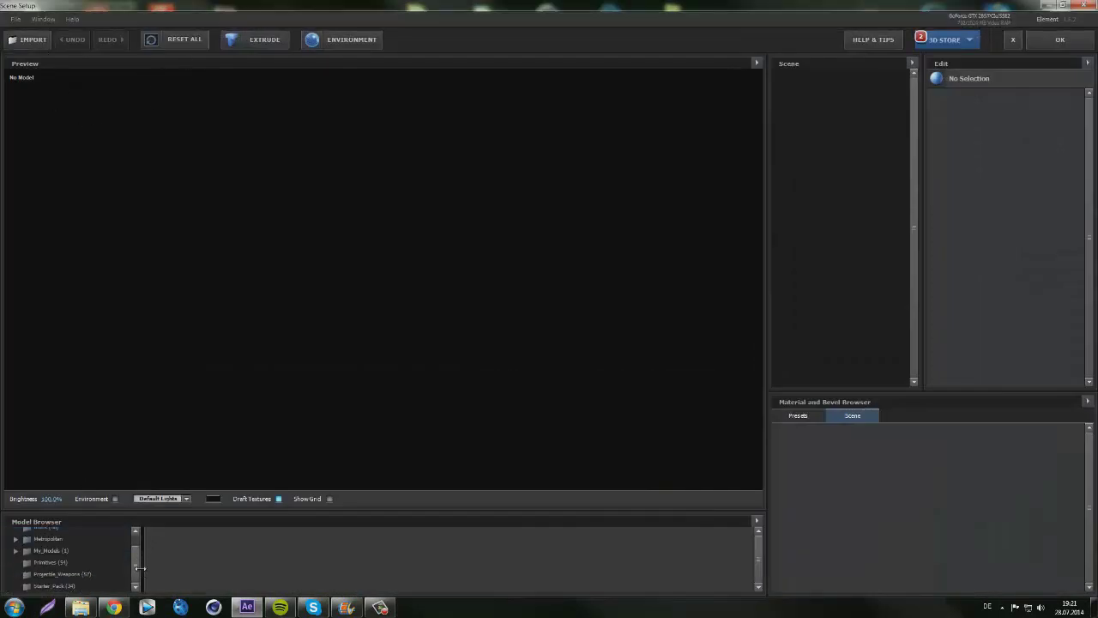
pyautogui.click(51, 586)
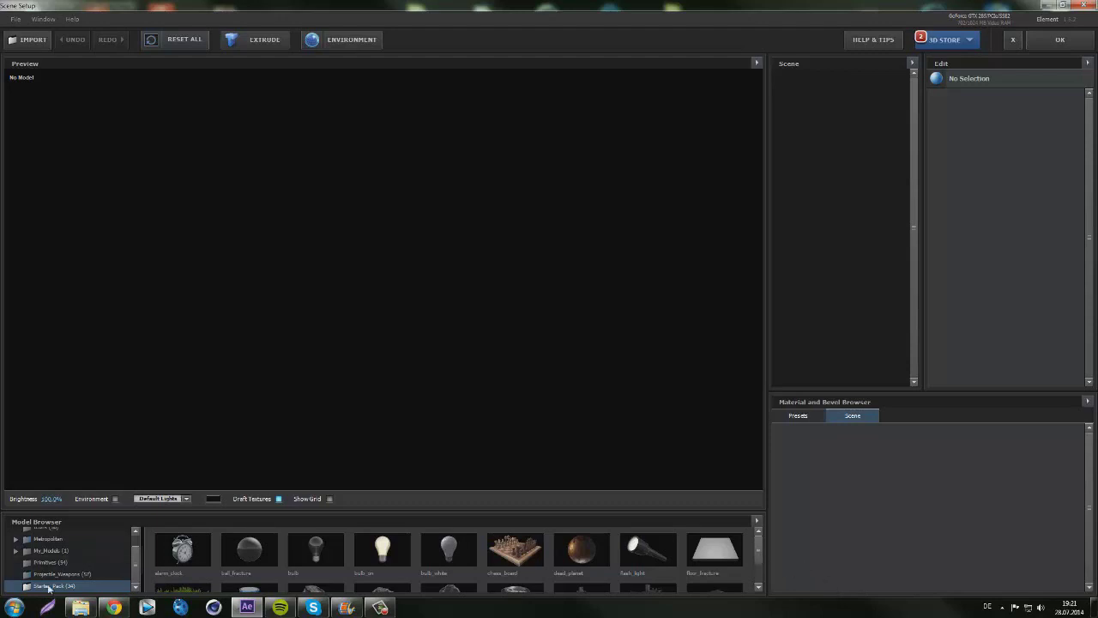
pyautogui.click(721, 553)
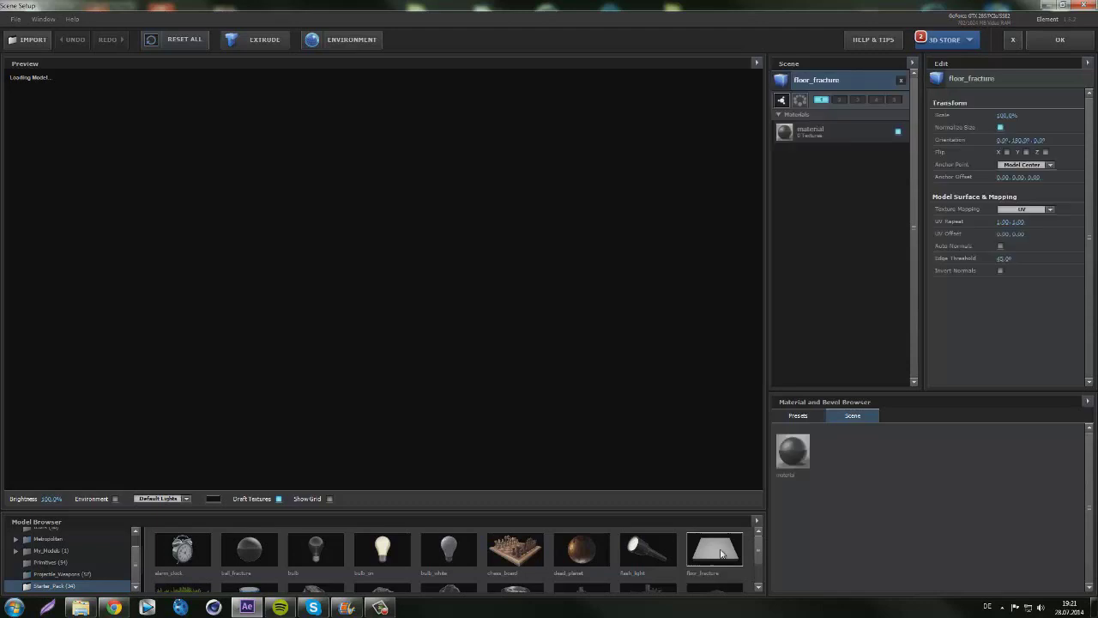
# - Examine the floor_fracture model's fracture pieces in Wireframe preview from several angles, then return to the solid preview
pyautogui.moveTo(482, 299)
pyautogui.mouseDown()
pyautogui.moveTo(458, 309)
pyautogui.moveTo(461, 328)
pyautogui.moveTo(515, 286)
pyautogui.moveTo(520, 306)
pyautogui.moveTo(490, 348)
pyautogui.moveTo(526, 300)
pyautogui.moveTo(485, 330)
pyautogui.moveTo(480, 309)
pyautogui.mouseUp()
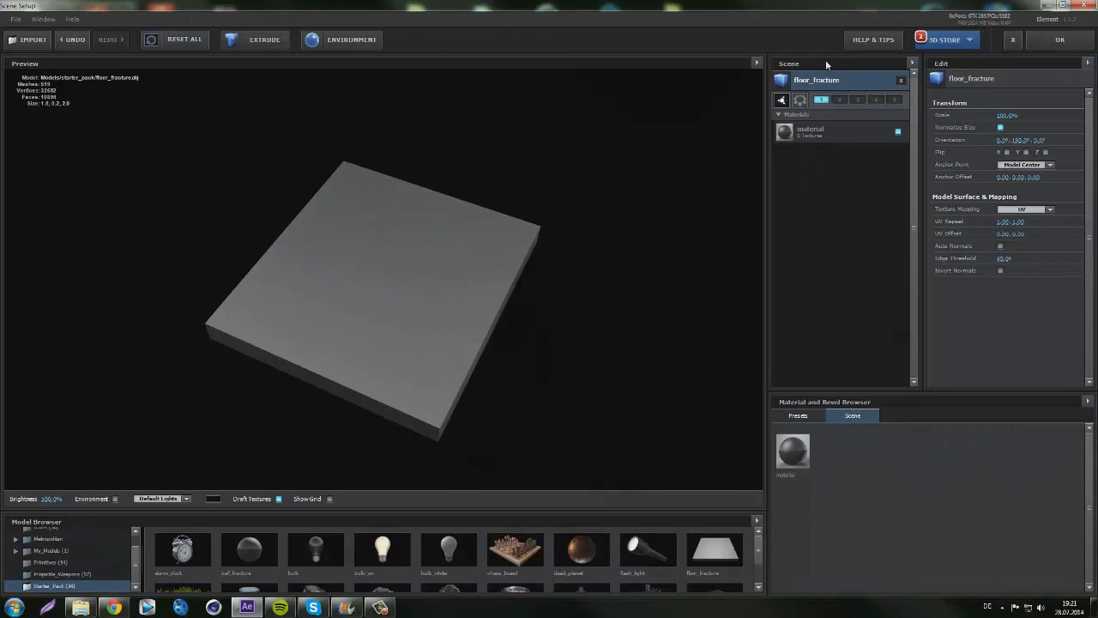
pyautogui.click(756, 63)
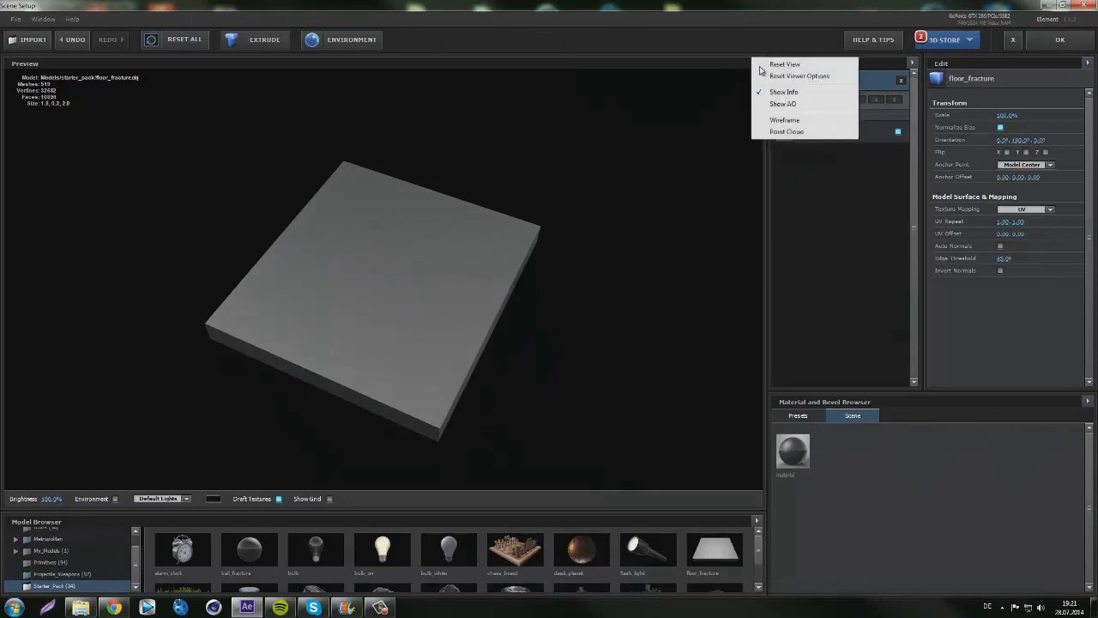
pyautogui.click(784, 120)
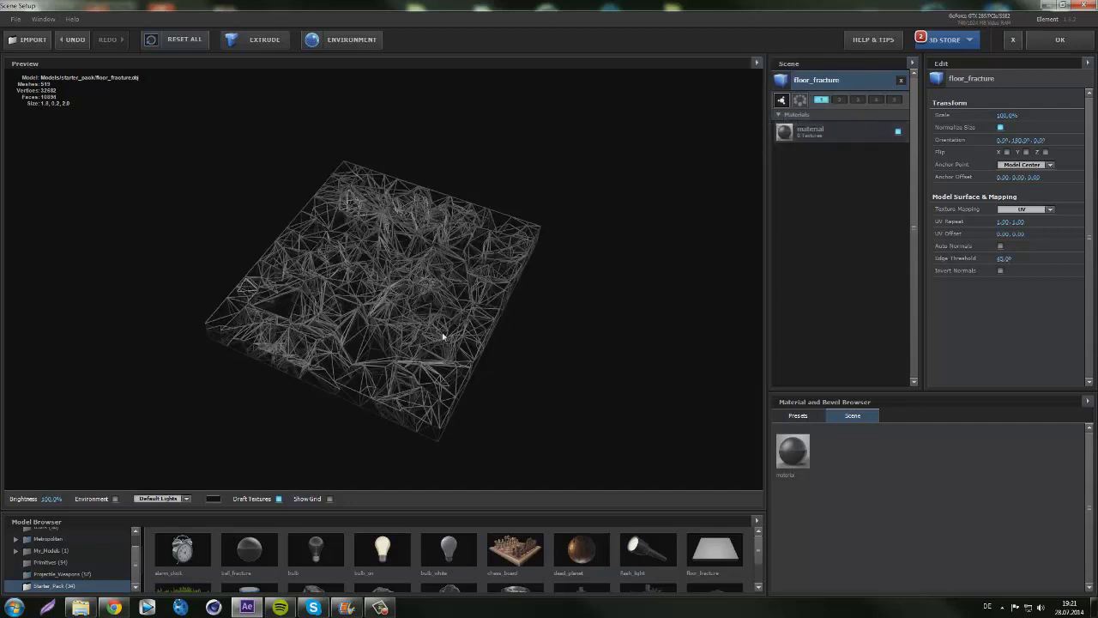
pyautogui.moveTo(437, 342); pyautogui.dragTo(300, 275)
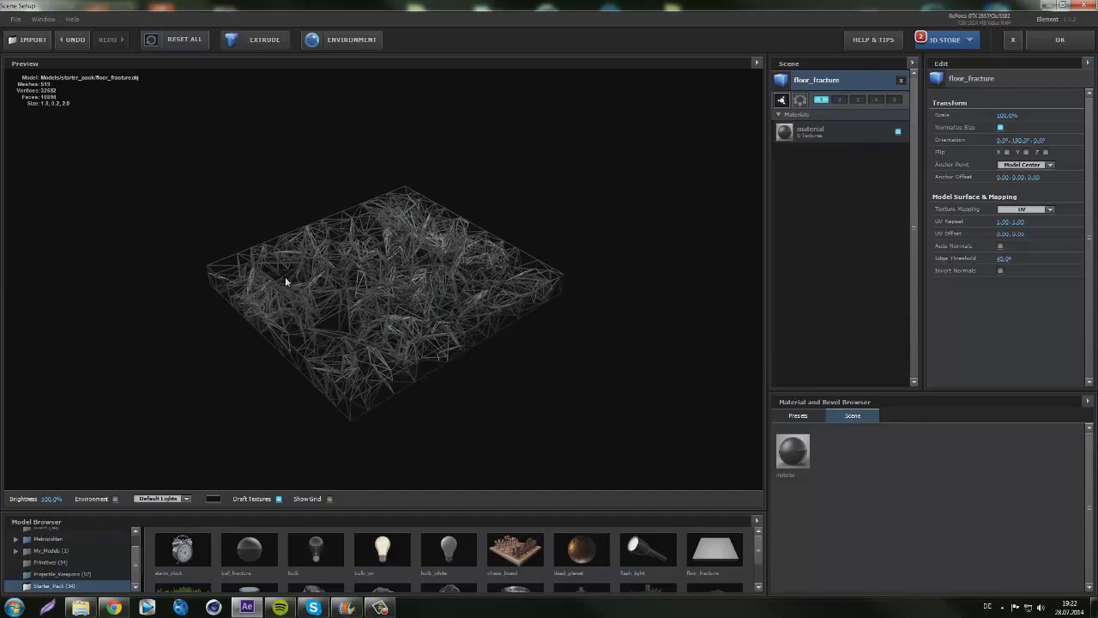
pyautogui.moveTo(394, 319); pyautogui.dragTo(471, 334)
pyautogui.moveTo(378, 297); pyautogui.dragTo(380, 338)
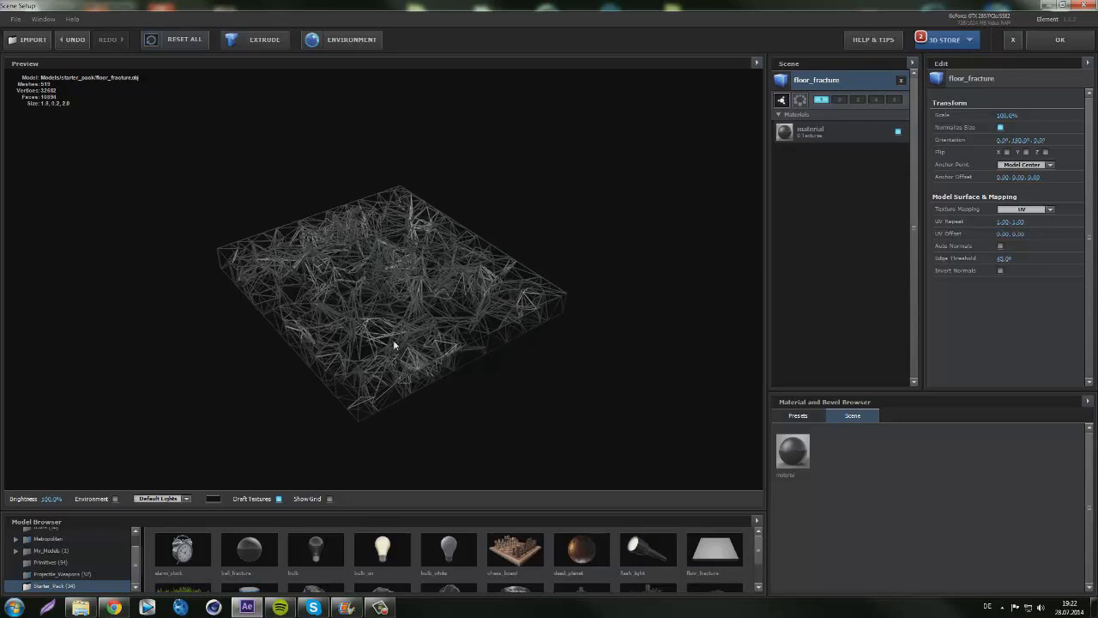
pyautogui.moveTo(457, 341); pyautogui.dragTo(355, 295)
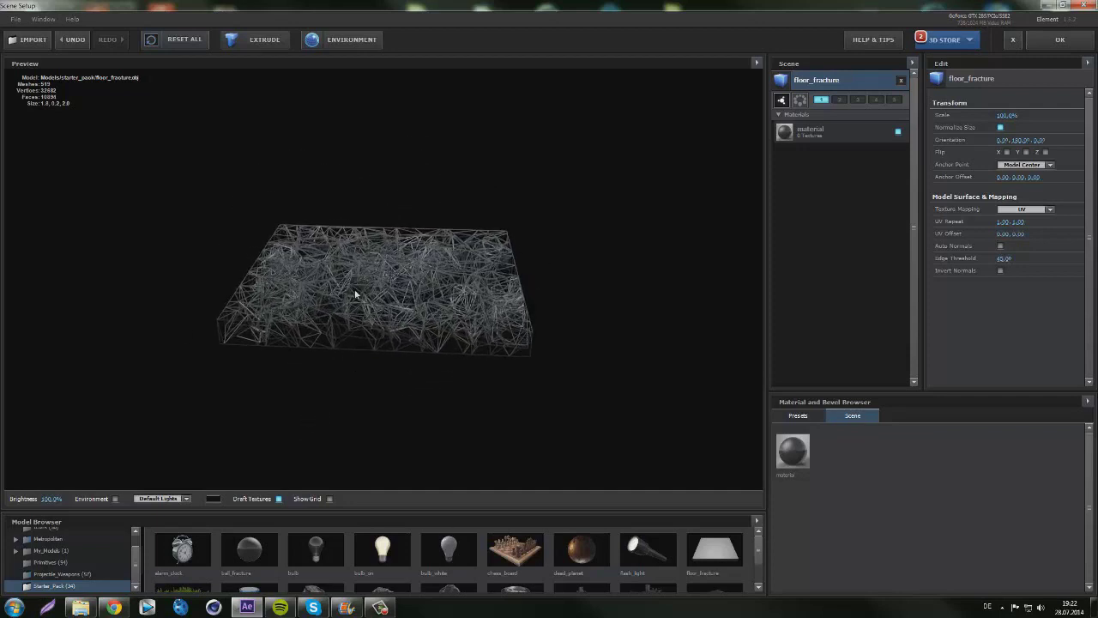
pyautogui.moveTo(462, 277); pyautogui.dragTo(412, 326)
pyautogui.click(756, 65)
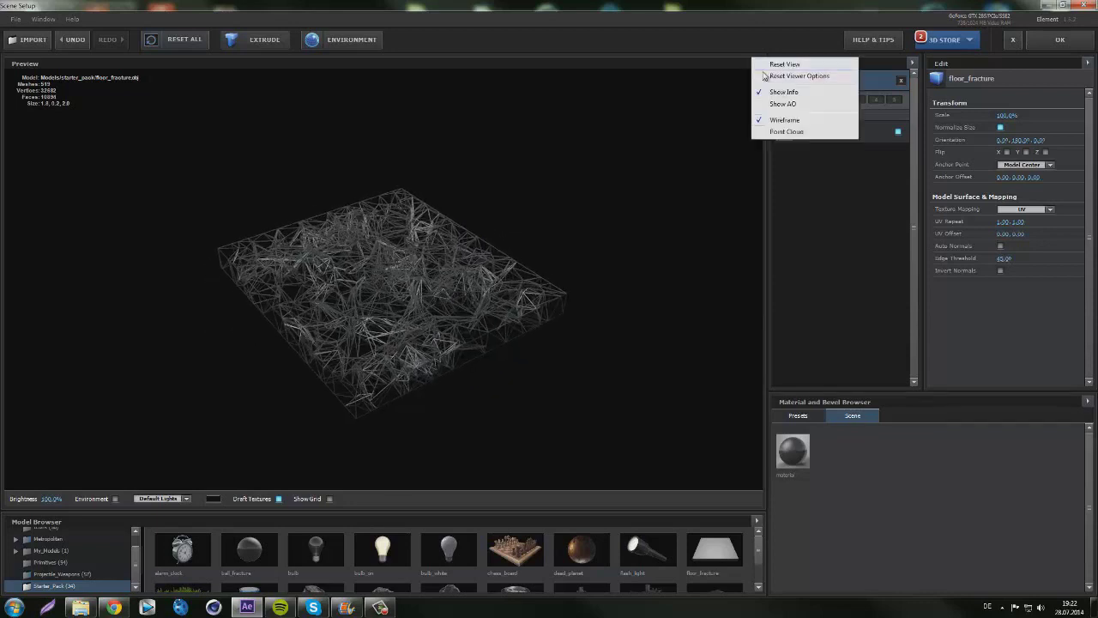
pyautogui.click(787, 120)
pyautogui.moveTo(458, 251); pyautogui.dragTo(360, 283)
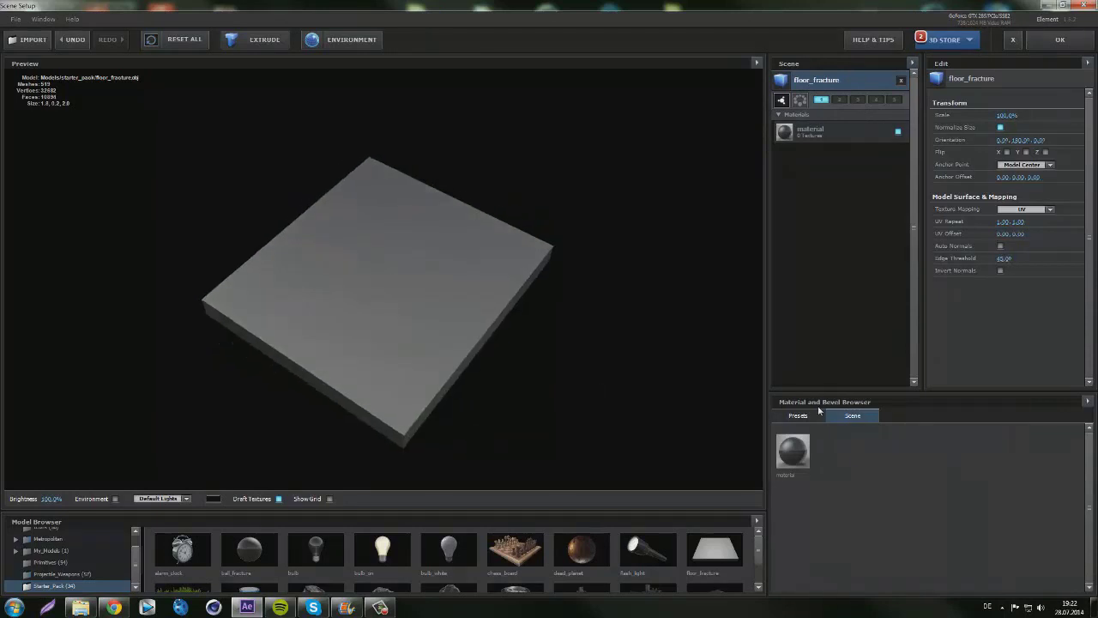
# - Apply a dark metal material from the Pro_Shaders Metal presets to the floor_fracture model and accept the scene setup
pyautogui.click(814, 415)
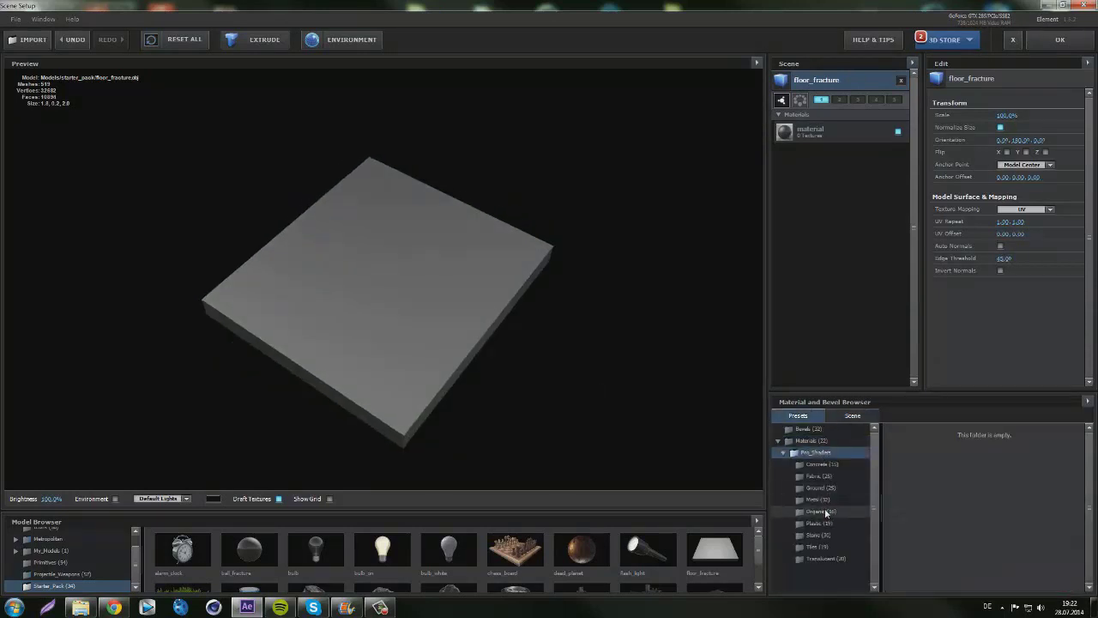
pyautogui.click(819, 498)
pyautogui.scroll(-2, 1025, 525)
pyautogui.scroll(-2, 1026, 525)
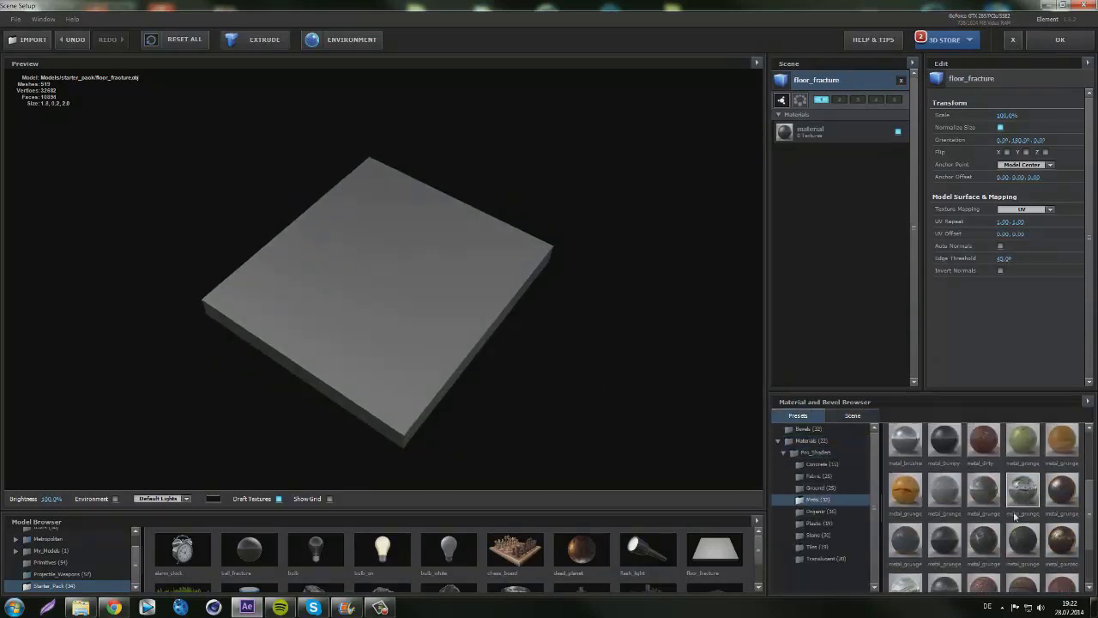
pyautogui.scroll(1, 1002, 516)
pyautogui.moveTo(944, 539); pyautogui.dragTo(623, 236)
pyautogui.click(1060, 39)
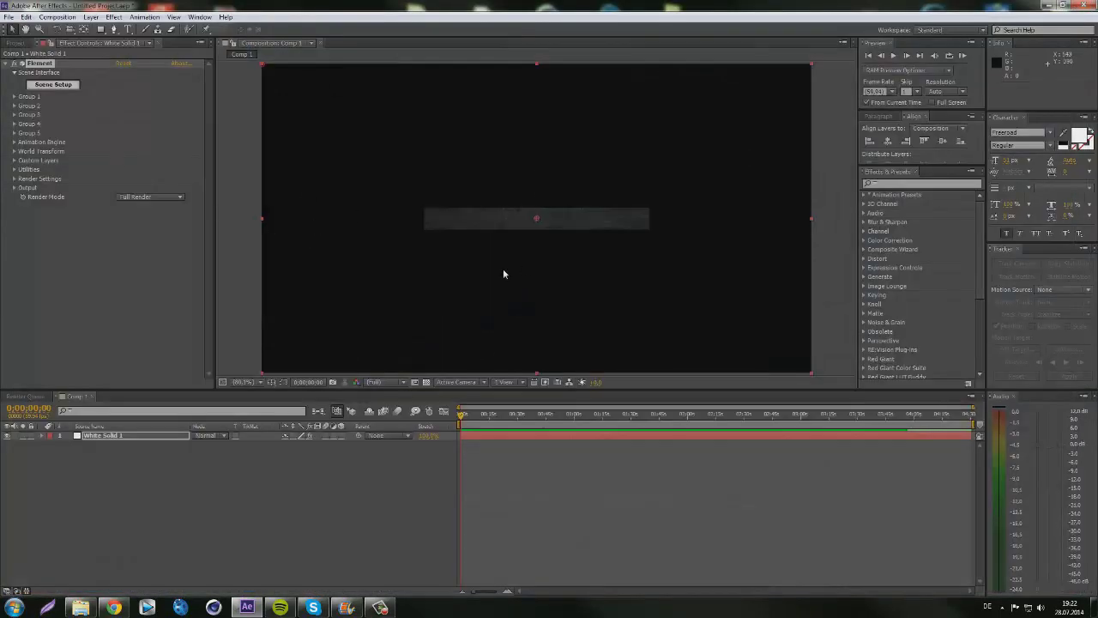
# - Add a camera layer with the default settings and orbit it to view the slab diagonally from above
pyautogui.click(91, 17)
pyautogui.moveTo(52, 29)
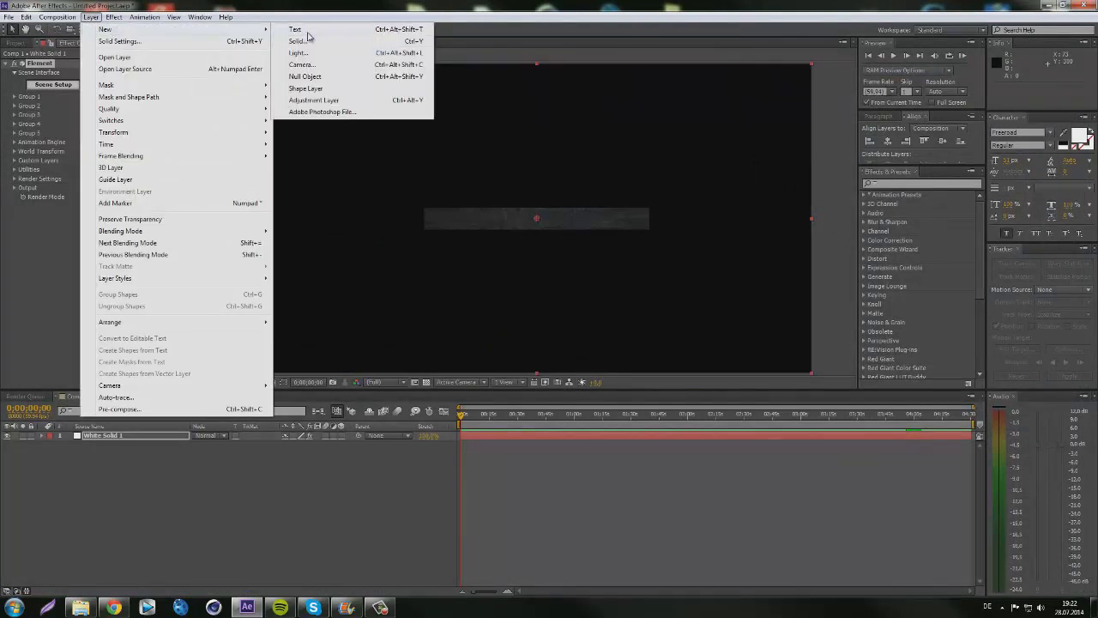
pyautogui.click(306, 67)
pyautogui.click(642, 339)
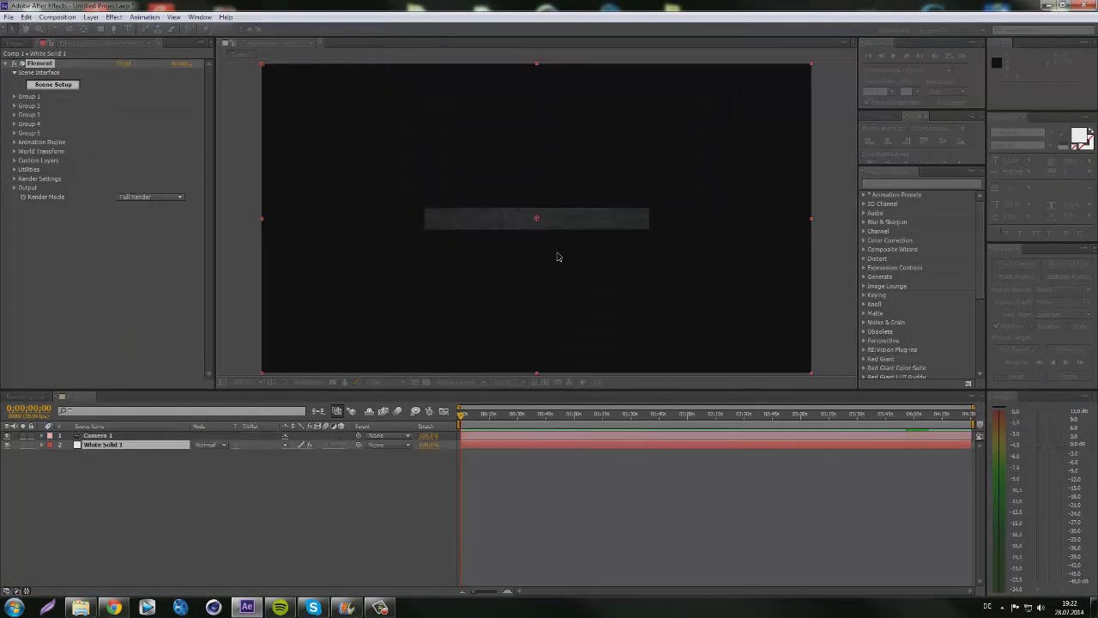
pyautogui.press('c')
pyautogui.moveTo(558, 229); pyautogui.dragTo(511, 283)
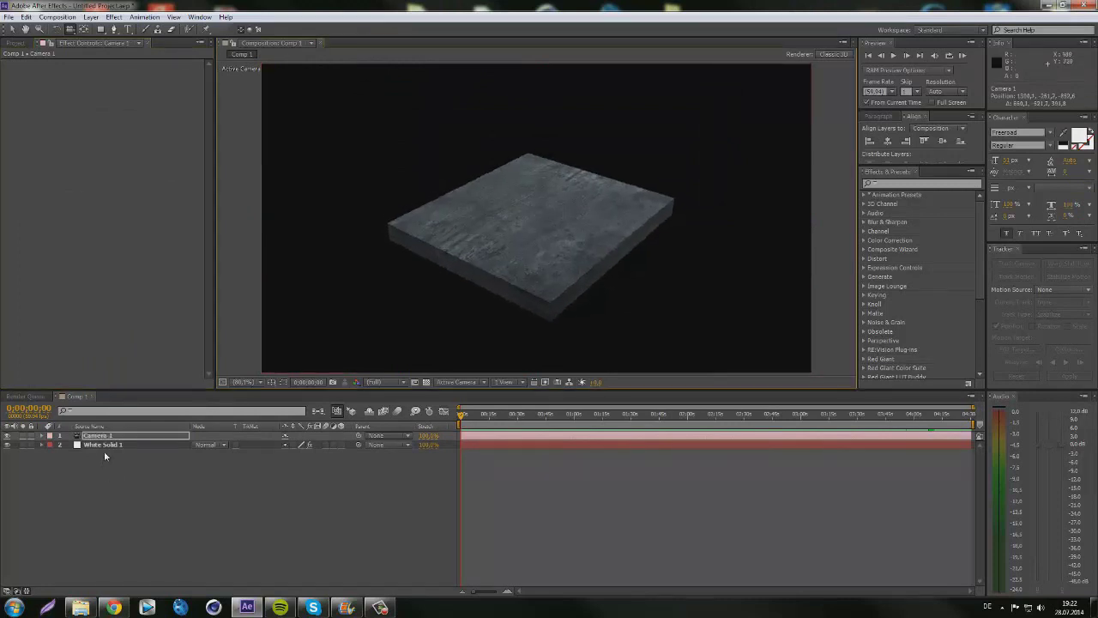
# - Enable Multi-Object in the Particle Look of Group 1 on White Solid 1's Element effect
pyautogui.click(101, 444)
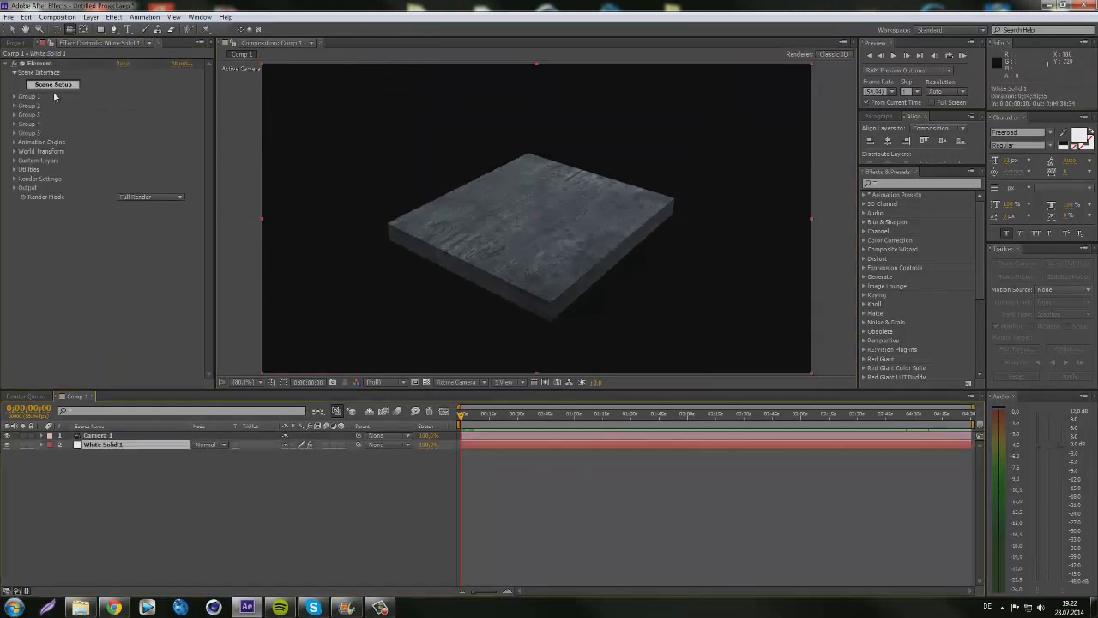
pyautogui.click(15, 97)
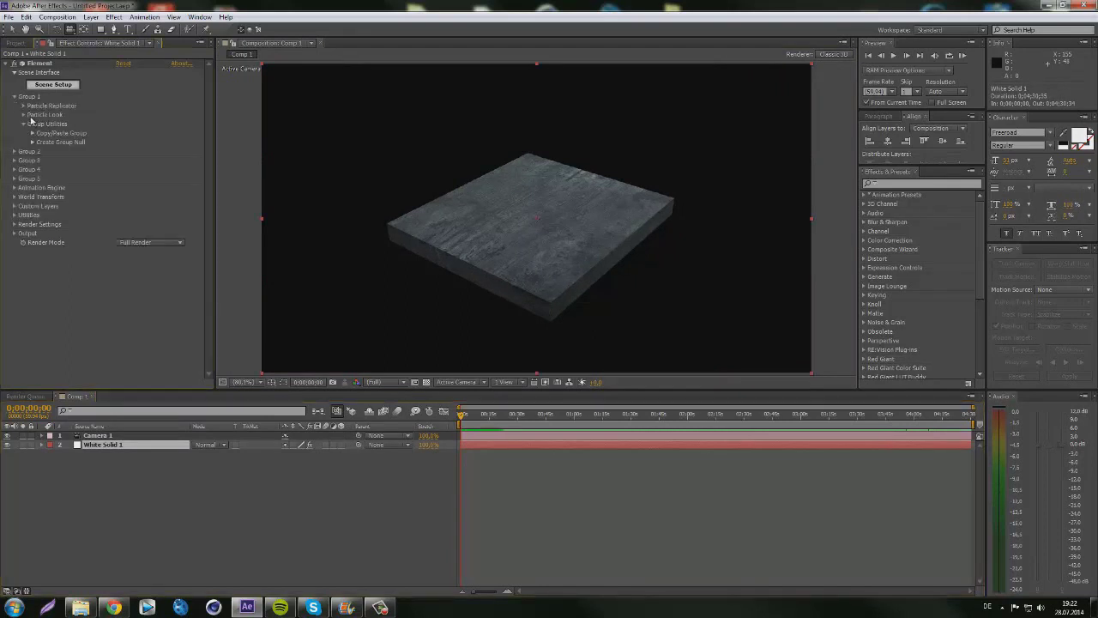
pyautogui.click(23, 115)
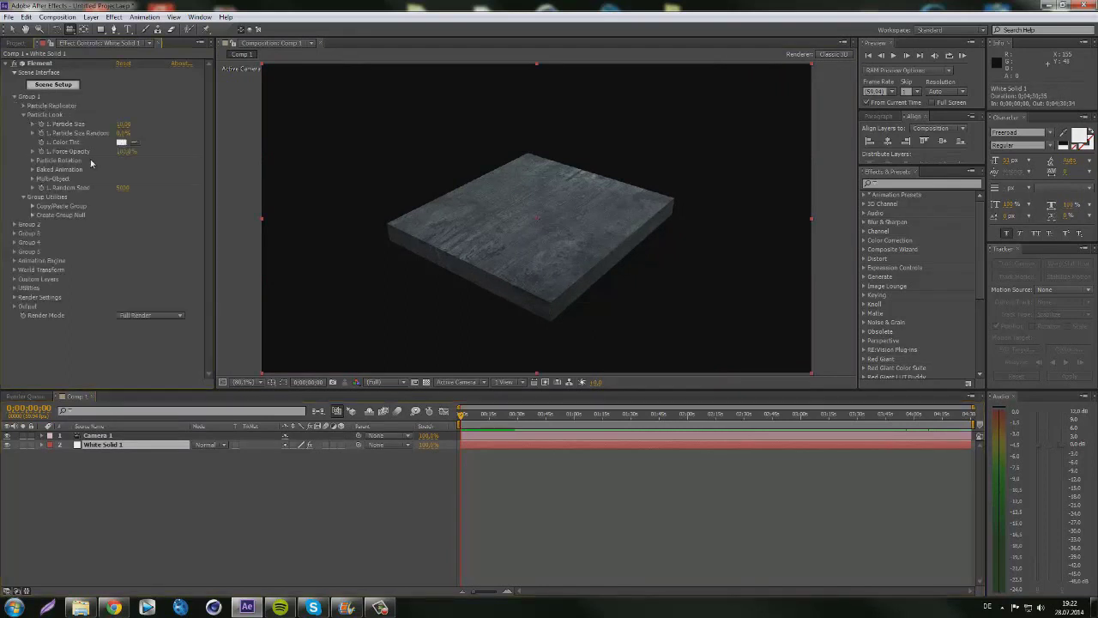
pyautogui.click(31, 179)
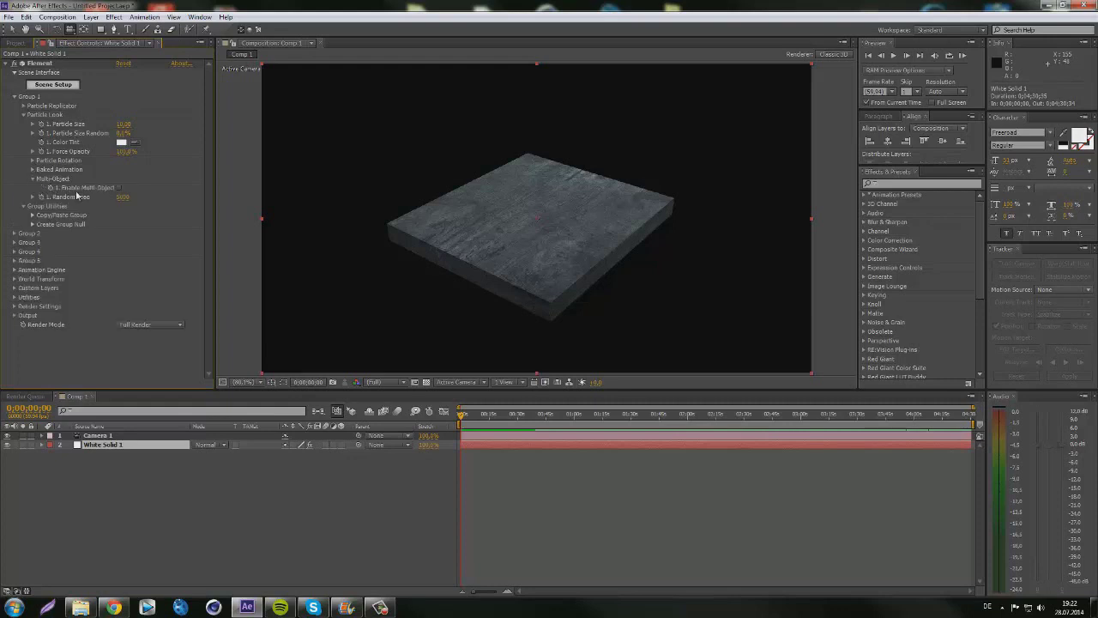
pyautogui.click(120, 188)
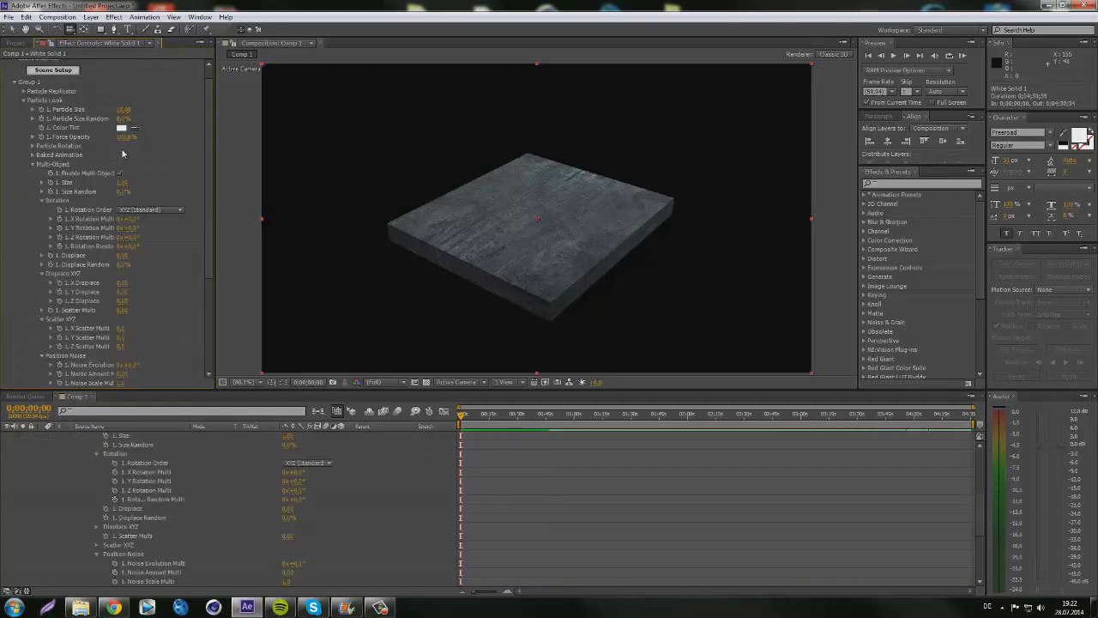
# - Set Group 1's Multi-Object Rotation Random to about 198° so the fracture pieces turn at random
pyautogui.scroll(-1, 160, 253)
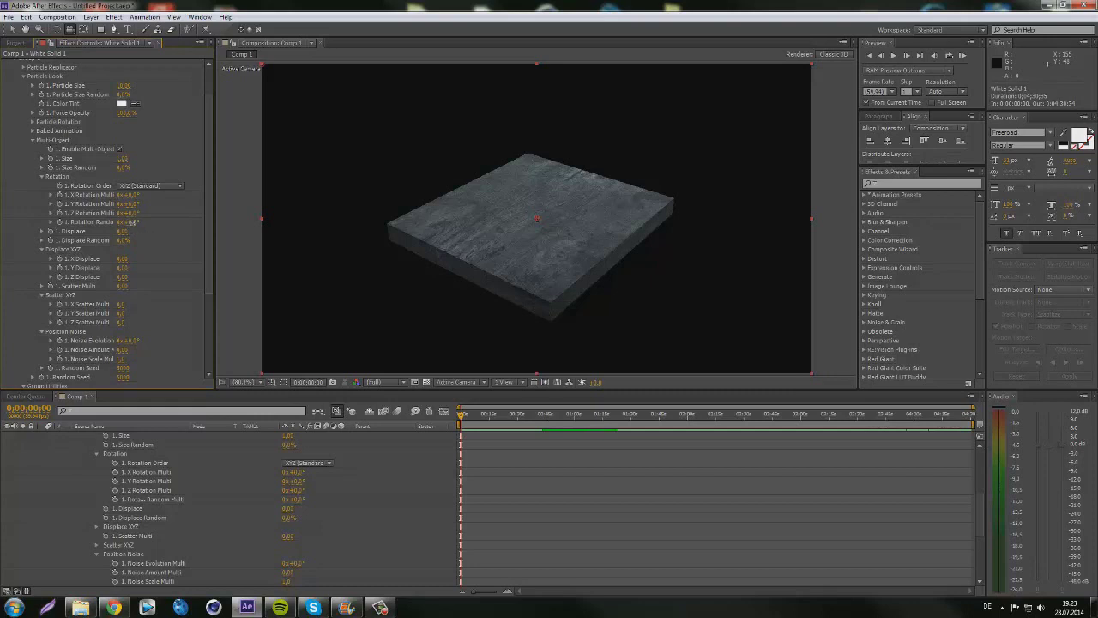
pyautogui.moveTo(130, 221); pyautogui.dragTo(197, 226)
pyautogui.moveTo(531, 232); pyautogui.dragTo(357, 249)
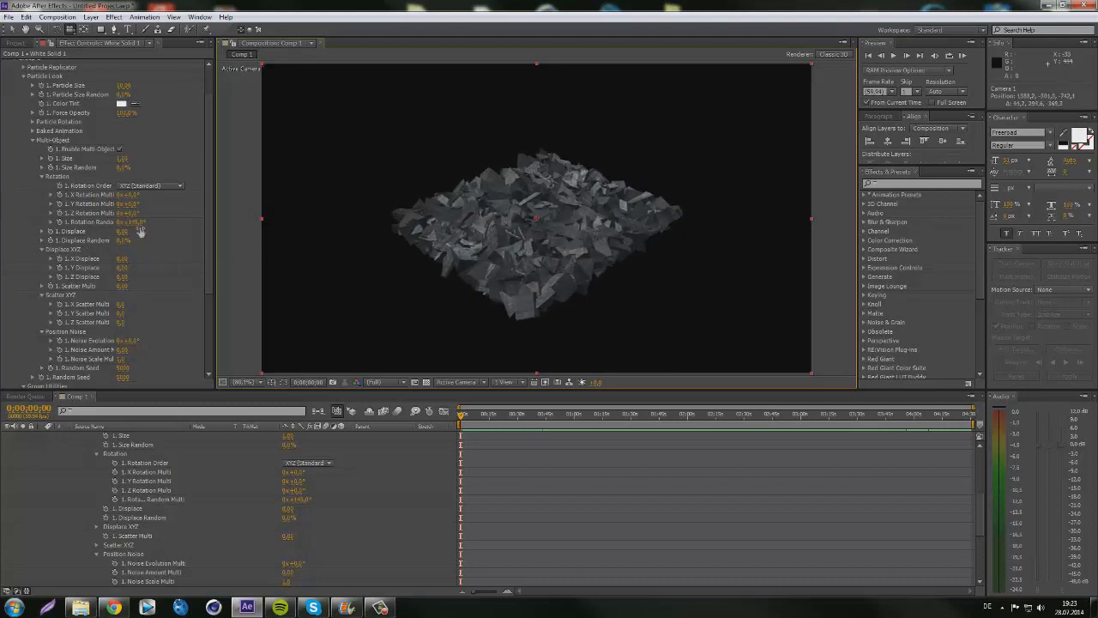
pyautogui.moveTo(208, 223); pyautogui.dragTo(209, 255)
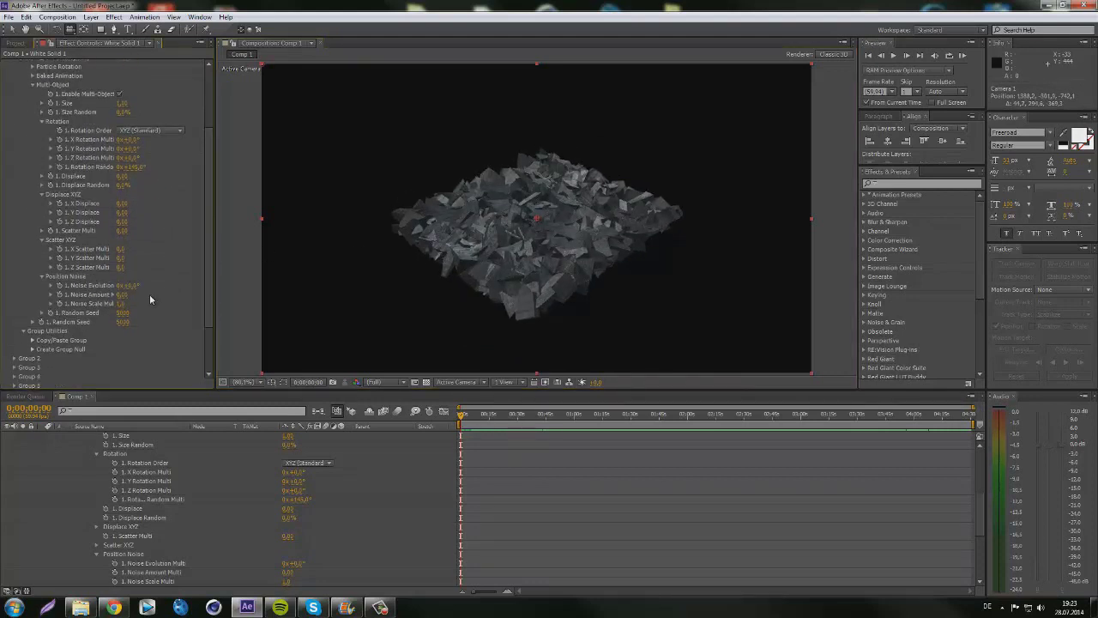
pyautogui.click(120, 257)
pyautogui.press('Return')
pyautogui.moveTo(128, 166); pyautogui.dragTo(164, 174)
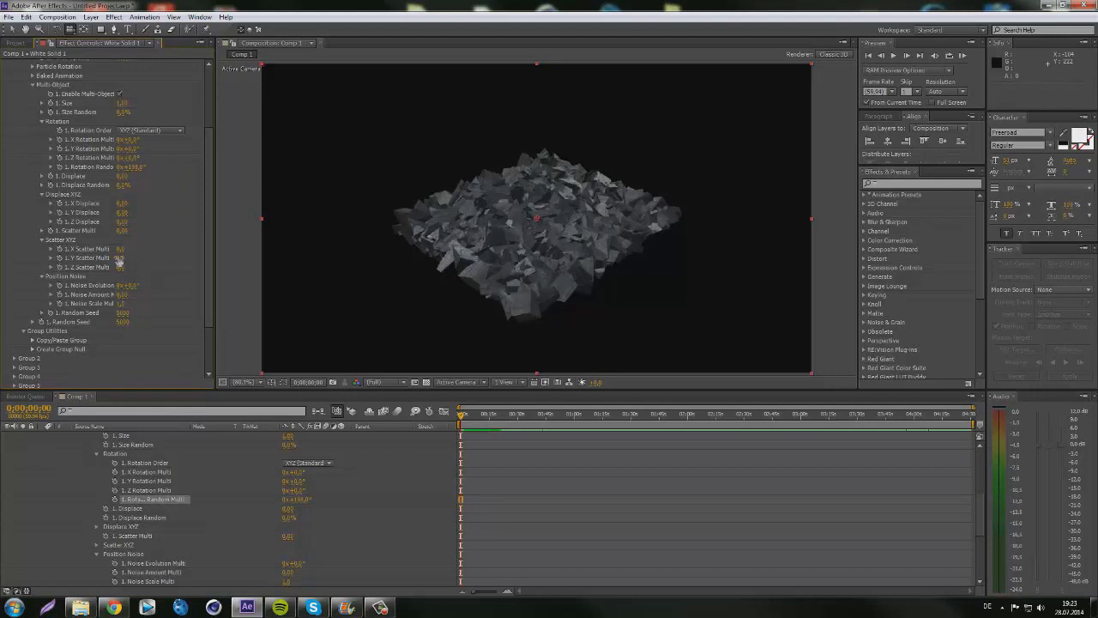
# - Spread the pieces apart by setting Scatter Multi to about 34 in X, 21 in Y and 18 in Z
pyautogui.moveTo(120, 261); pyautogui.dragTo(131, 262)
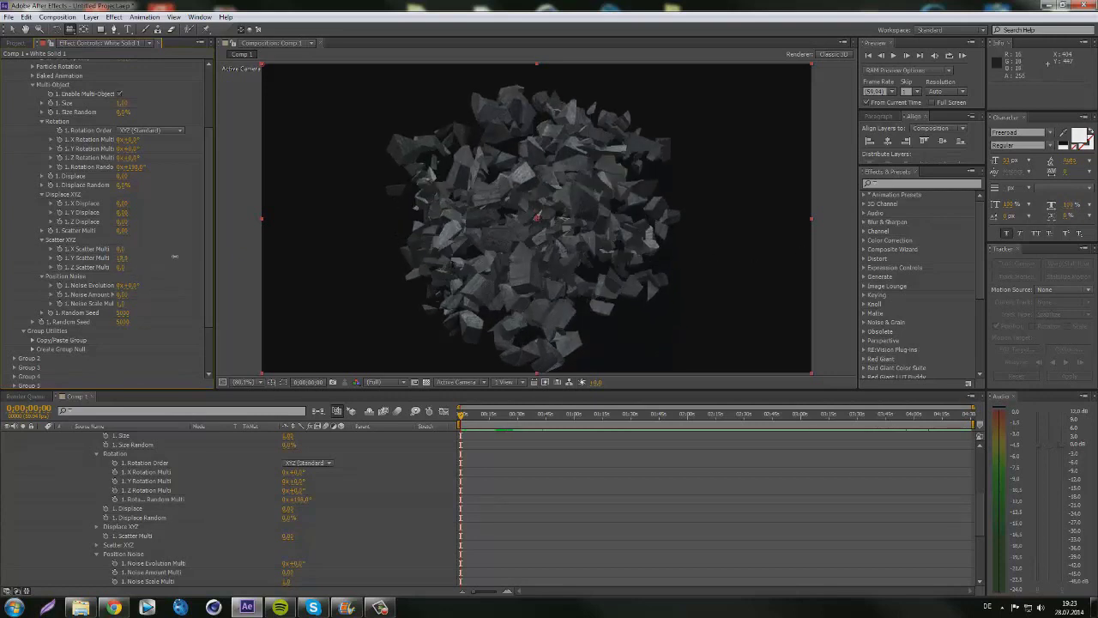
pyautogui.moveTo(121, 248); pyautogui.dragTo(174, 244)
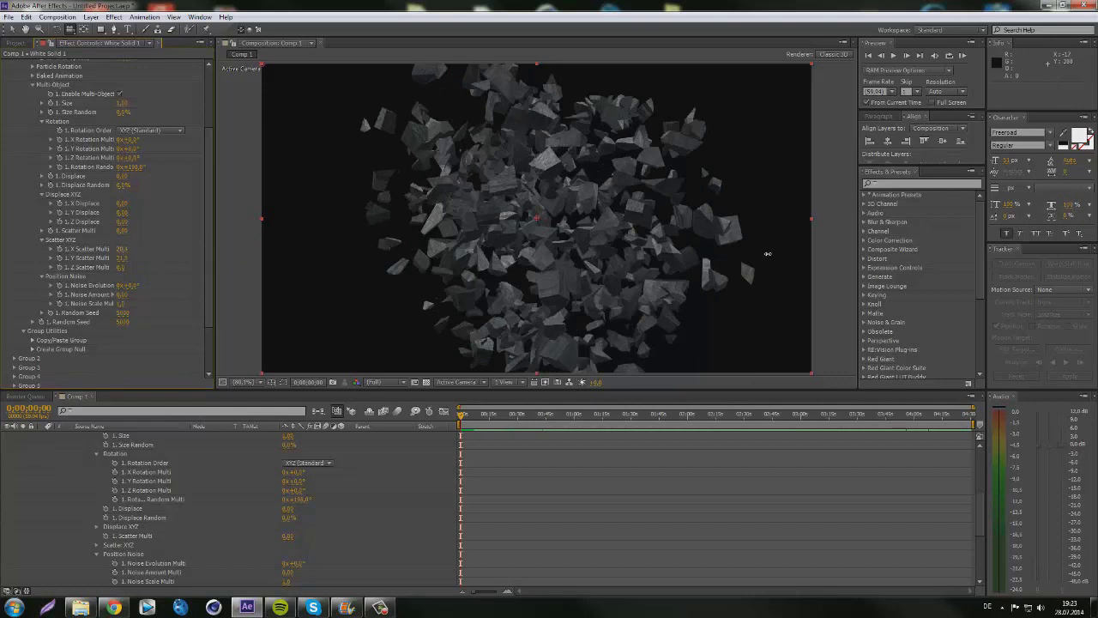
pyautogui.moveTo(767, 253); pyautogui.dragTo(798, 254)
pyautogui.moveTo(192, 264); pyautogui.dragTo(523, 182)
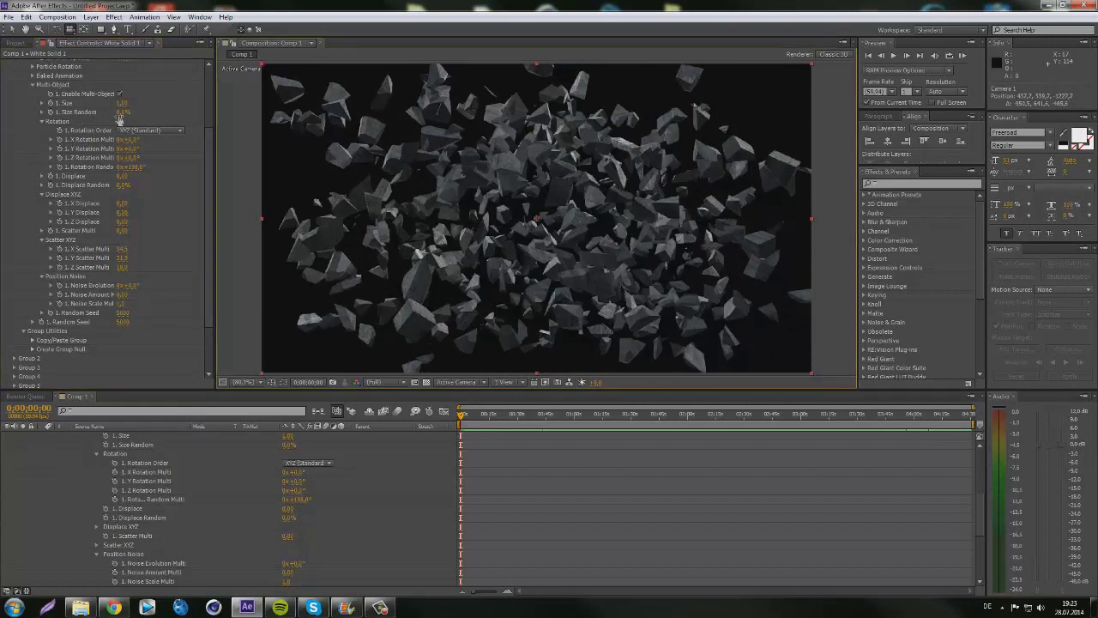
# - Set the Multi-Object Size Random to 100% and Size to about 0.72, and move the camera closer to the debris
pyautogui.moveTo(120, 113); pyautogui.dragTo(241, 116)
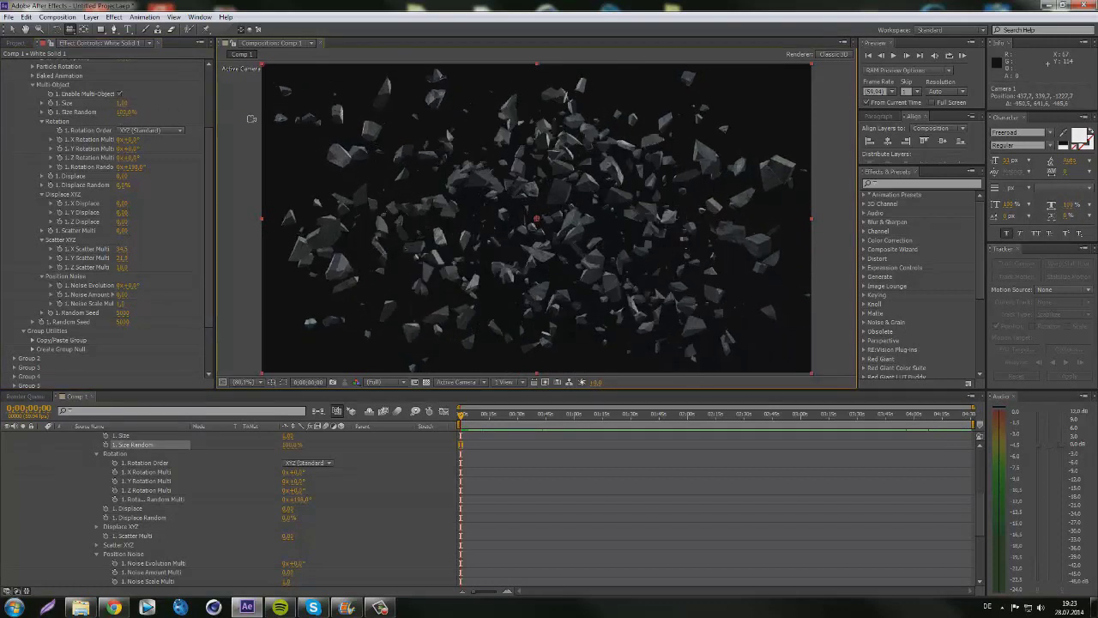
pyautogui.moveTo(124, 103)
pyautogui.mouseDown()
pyautogui.moveTo(94, 104)
pyautogui.moveTo(111, 104)
pyautogui.mouseUp()
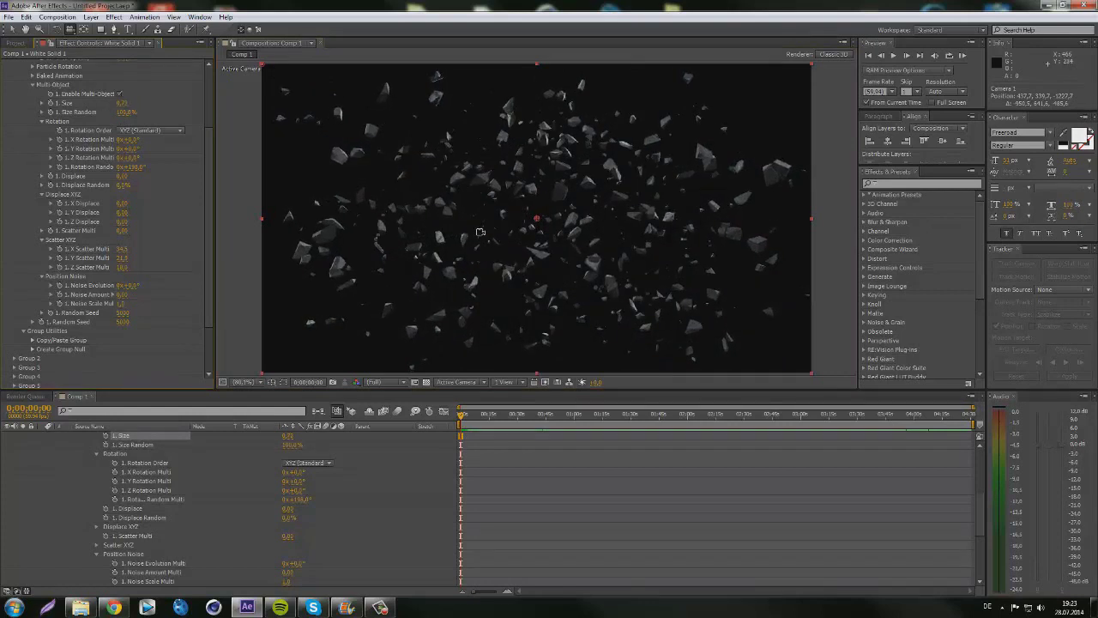
pyautogui.moveTo(493, 230); pyautogui.dragTo(669, 225)
pyautogui.moveTo(455, 291); pyautogui.dragTo(469, 278)
pyautogui.click(58, 490)
pyautogui.scroll(10, 58, 488)
pyautogui.click(41, 445)
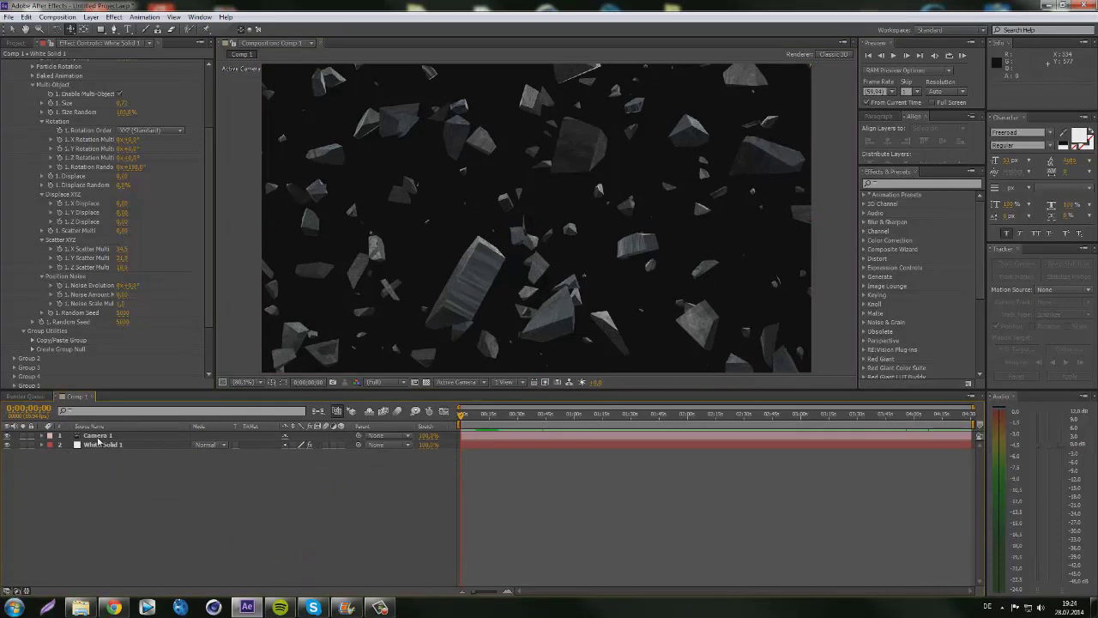
# - Try depth of field on Camera 1 with a shorter focus distance, and turn it off again
pyautogui.click(100, 436)
pyautogui.press('a')
pyautogui.press('a')
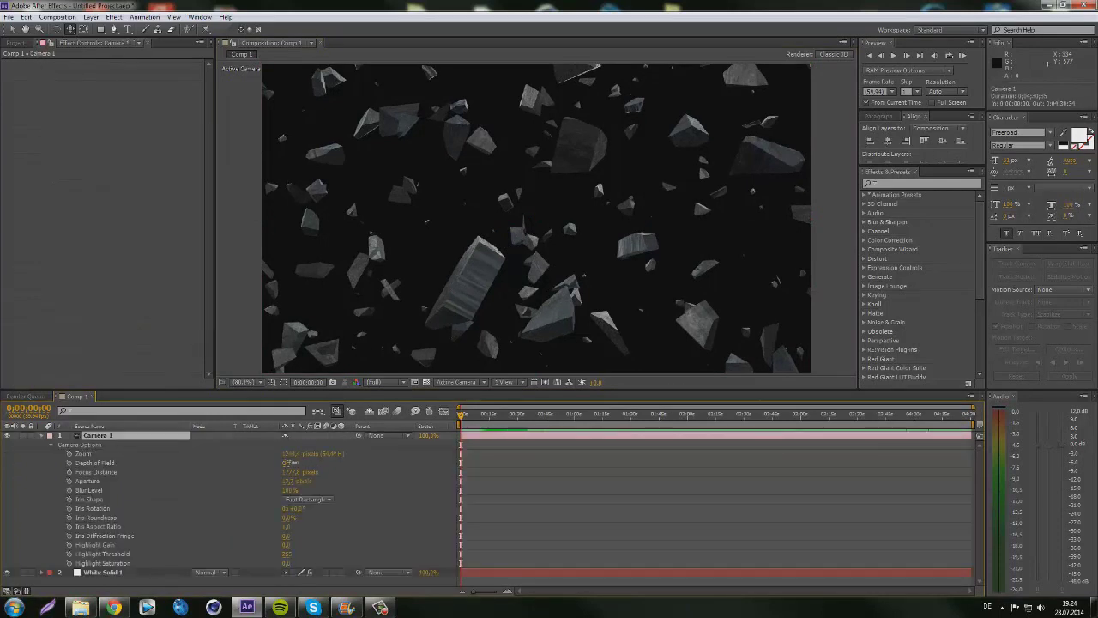
pyautogui.click(288, 463)
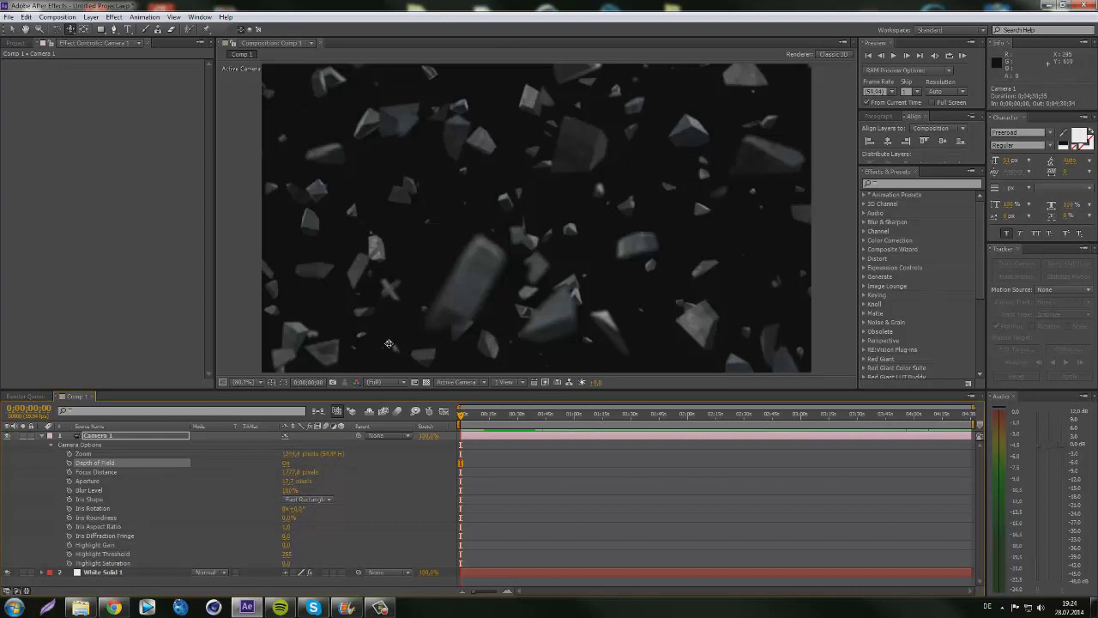
pyautogui.click(272, 473)
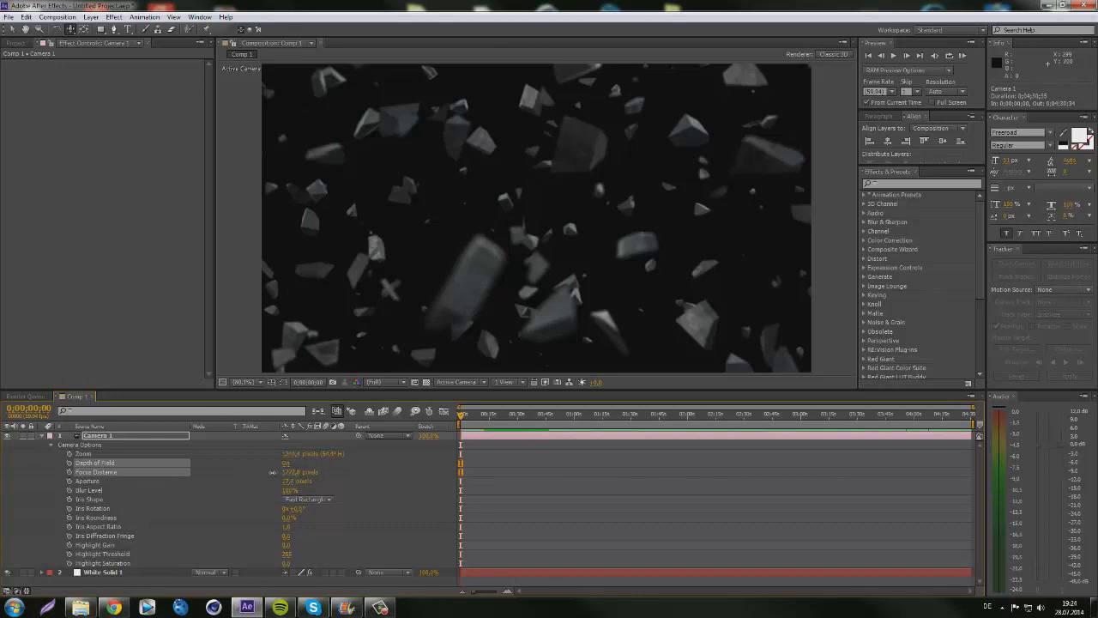
pyautogui.click(243, 471)
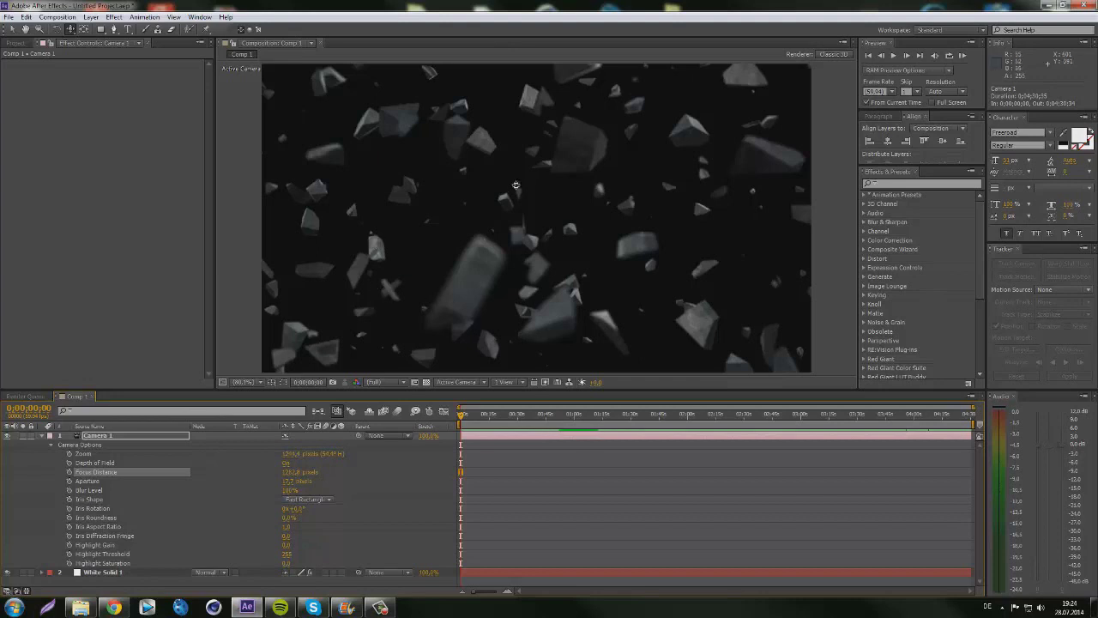
pyautogui.click(286, 462)
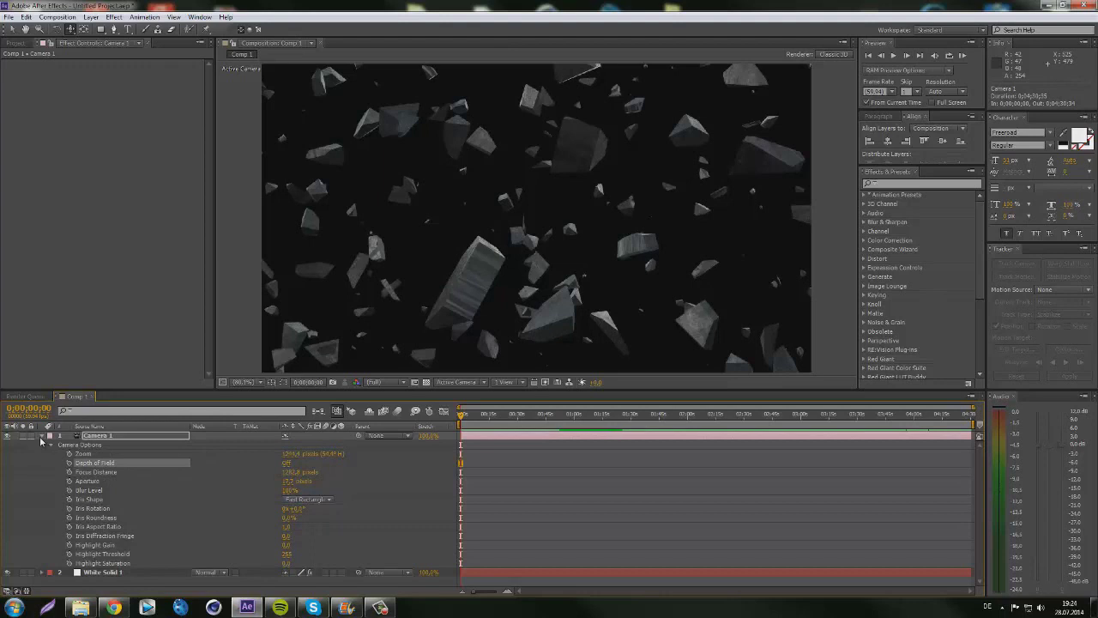
pyautogui.click(40, 440)
# - Select White Solid 1 and reframe the camera to show the whole debris cloud from farther back
pyautogui.click(103, 444)
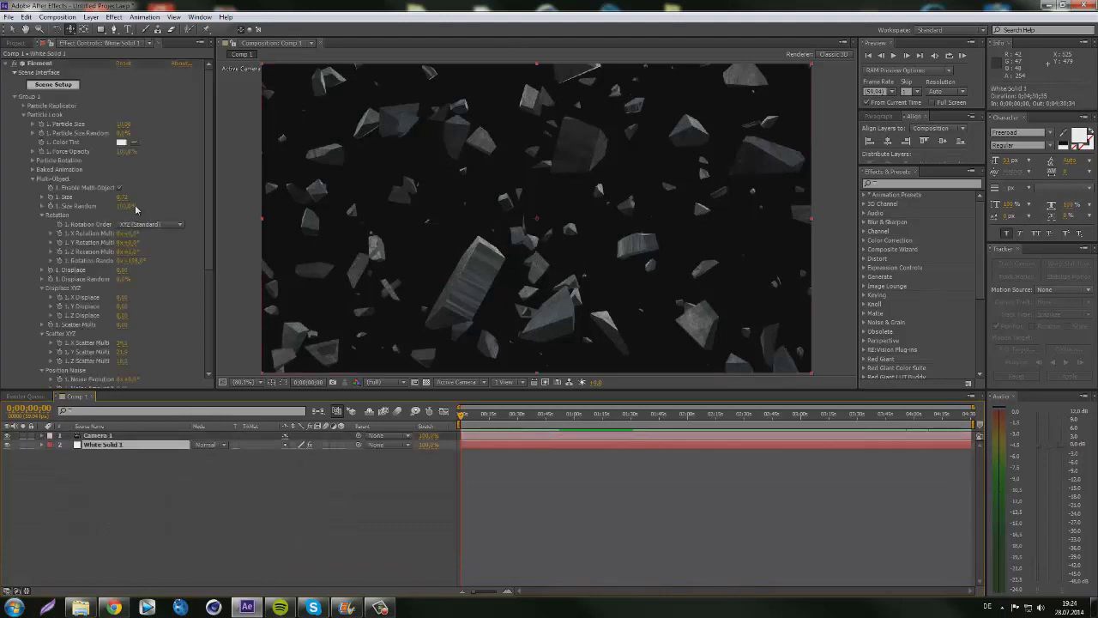
pyautogui.moveTo(485, 238); pyautogui.dragTo(212, 257)
pyautogui.moveTo(470, 229); pyautogui.dragTo(513, 295)
pyautogui.moveTo(489, 202); pyautogui.dragTo(124, 280)
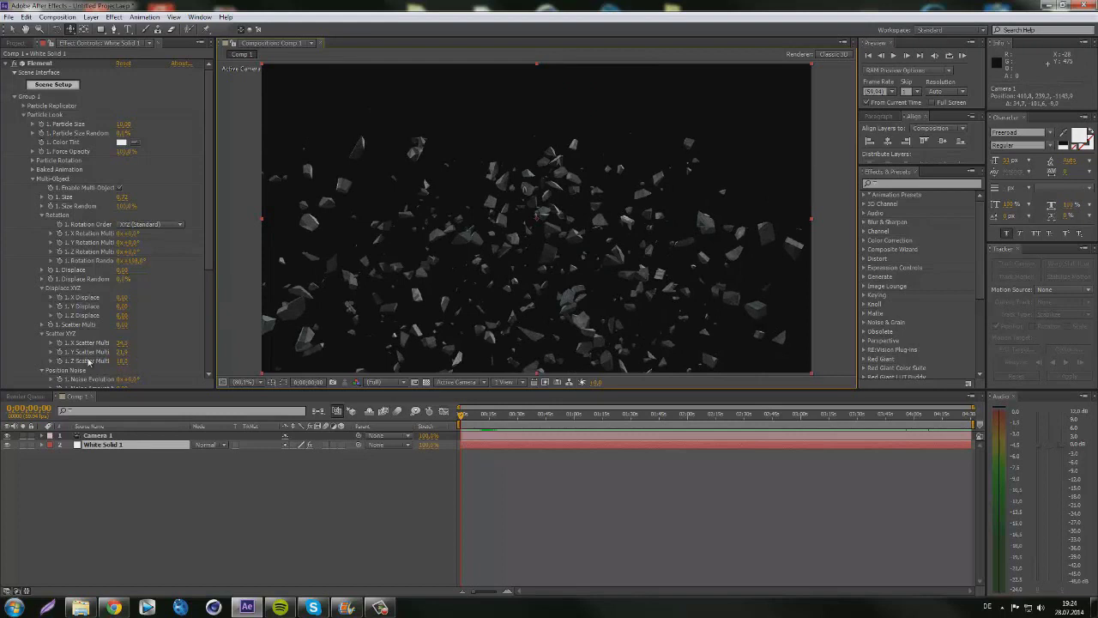
# - Keyframe Y Scatter Multi at the timeline start and raise its value at 2 seconds, shifting the camera view upward
pyautogui.click(60, 357)
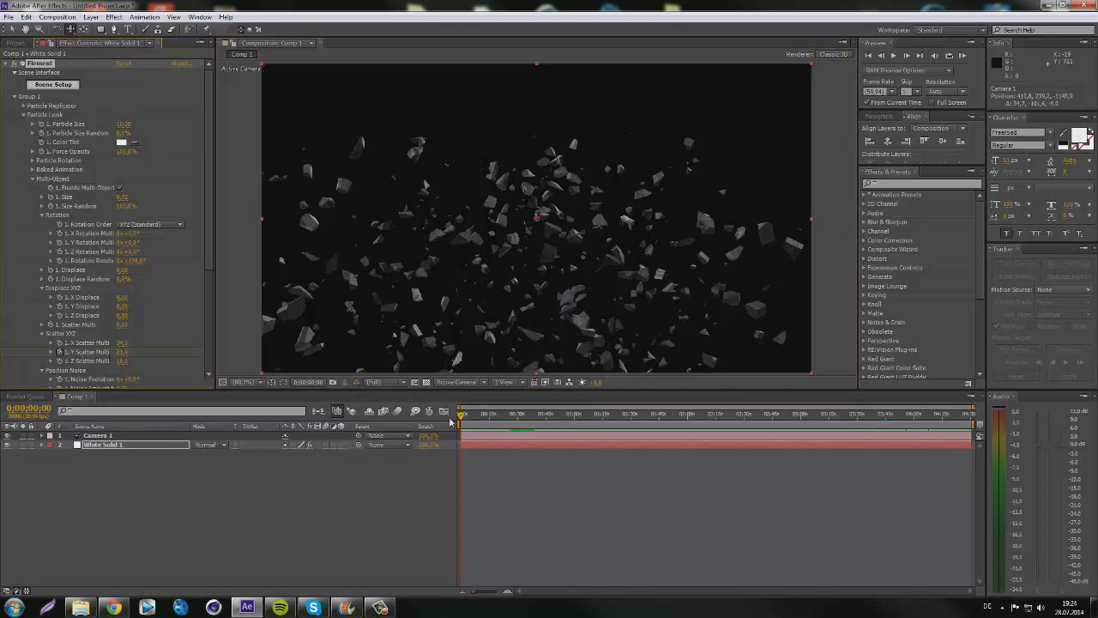
pyautogui.click(507, 592)
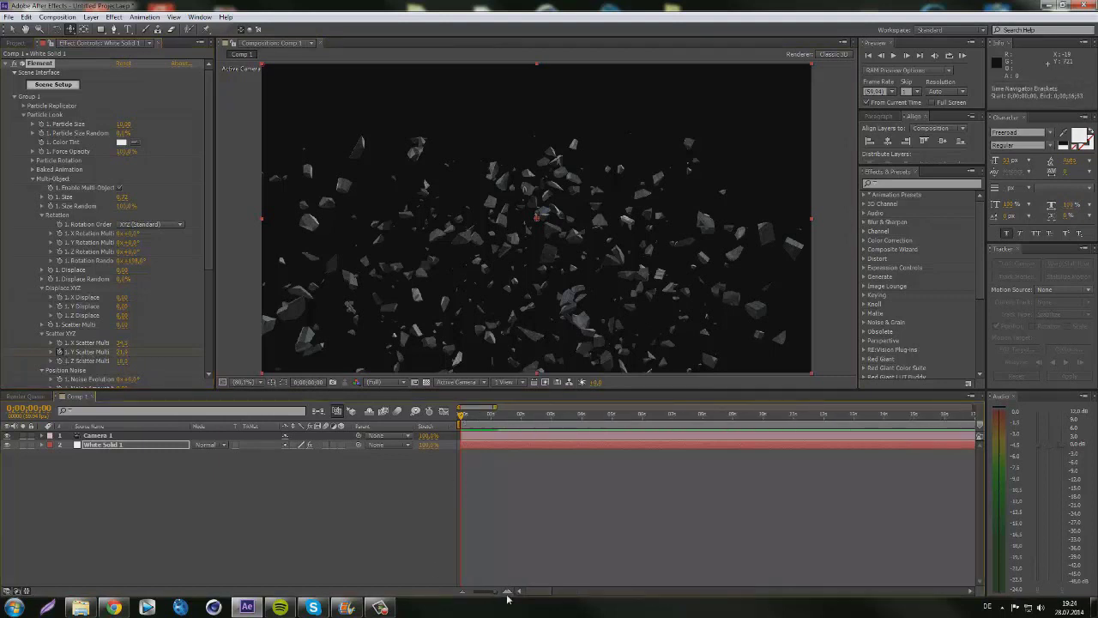
pyautogui.click(703, 416)
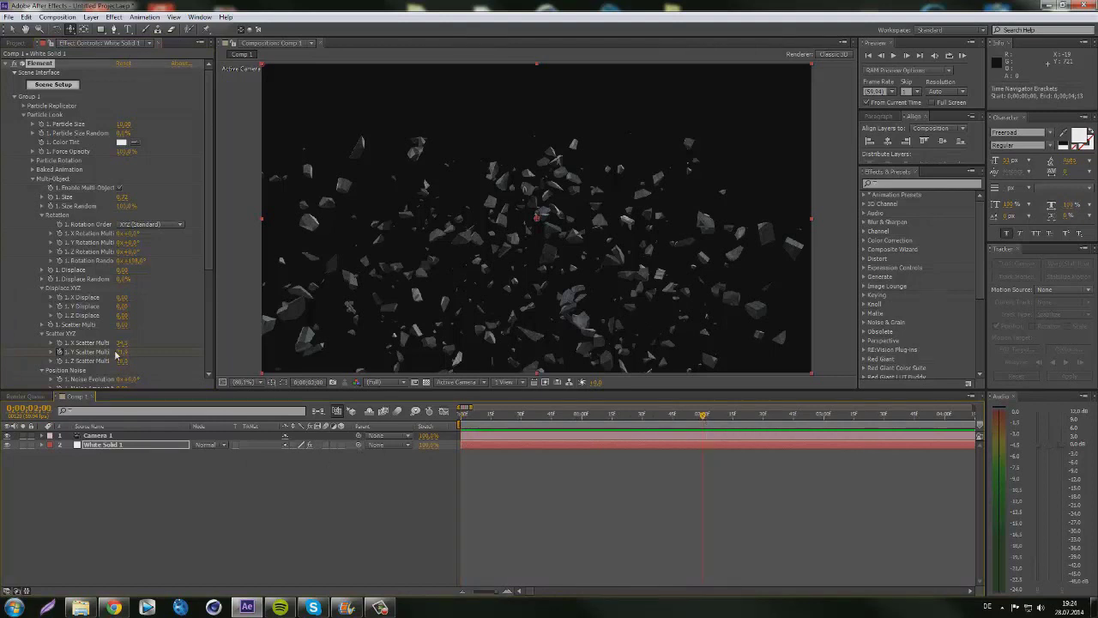
pyautogui.moveTo(125, 352); pyautogui.dragTo(196, 351)
pyautogui.moveTo(544, 242); pyautogui.dragTo(553, 319)
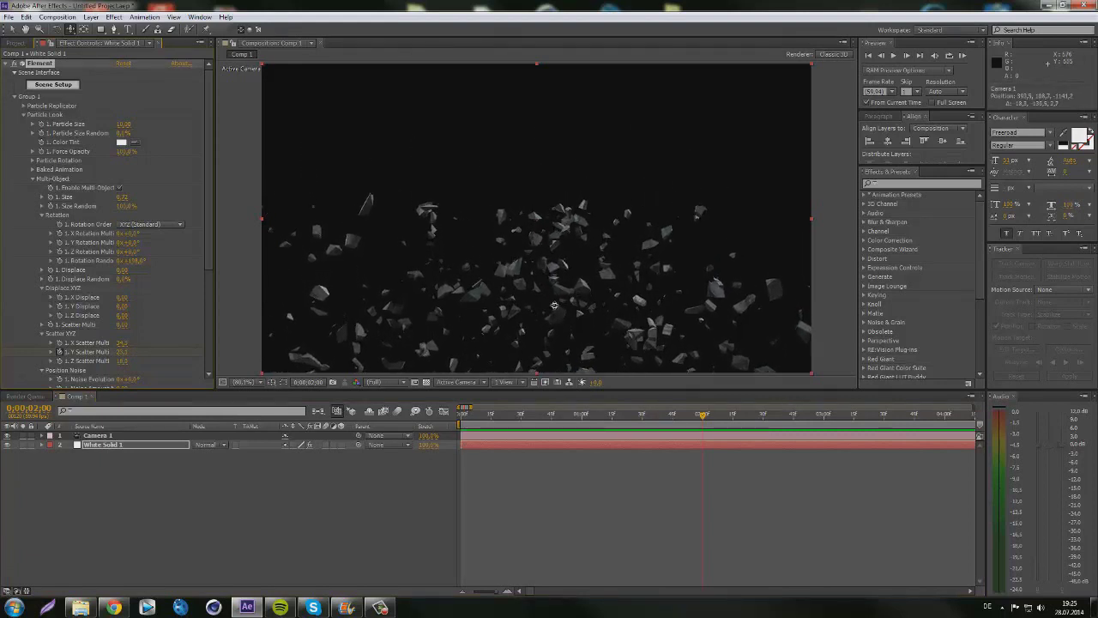
# - Step backward frame by frame from 2 seconds to check the debris scatter animation
pyautogui.press('pageup')
pyautogui.press('pageup')
pyautogui.press('pageup')
pyautogui.press('pageup')
pyautogui.press('pageup')
pyautogui.press('pageup')
pyautogui.press('pageup')
pyautogui.press('pageup')
pyautogui.press('pageup')
pyautogui.press('pageup')
pyautogui.press('pageup')
pyautogui.press('pageup')
pyautogui.press('pageup')
pyautogui.press('pageup')
pyautogui.press('pageup')
pyautogui.press('pageup')
pyautogui.press('pageup')
pyautogui.press('pageup')
pyautogui.press('pageup')
pyautogui.press('pageup')
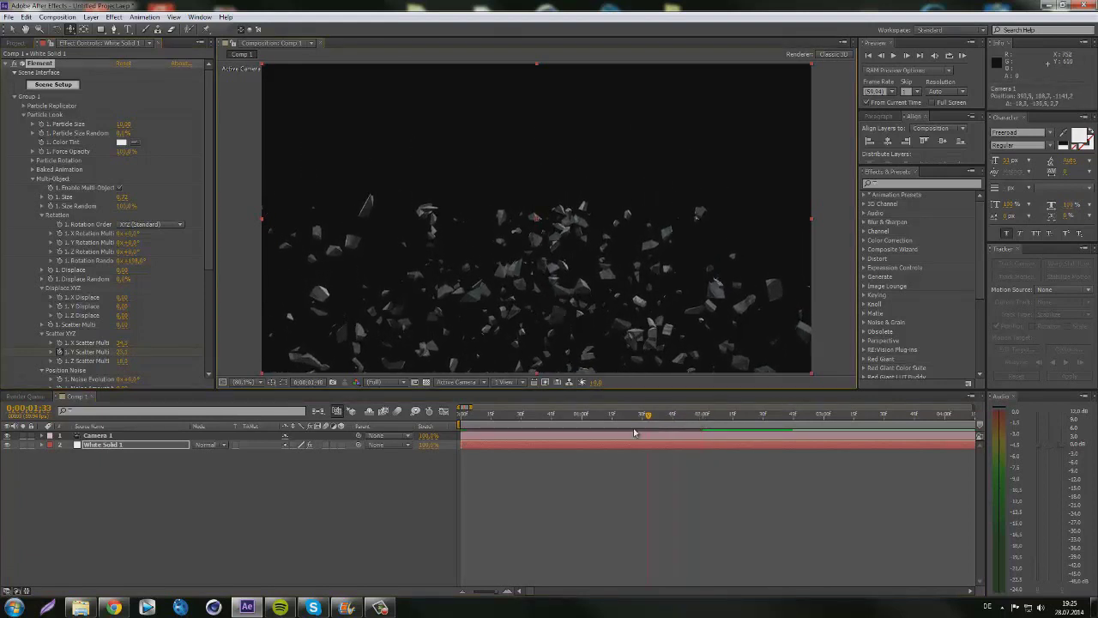
# - Adjust the camera view at the start frame and reveal White Solid 1's Y Scatter Multi keyframes
pyautogui.press('Home')
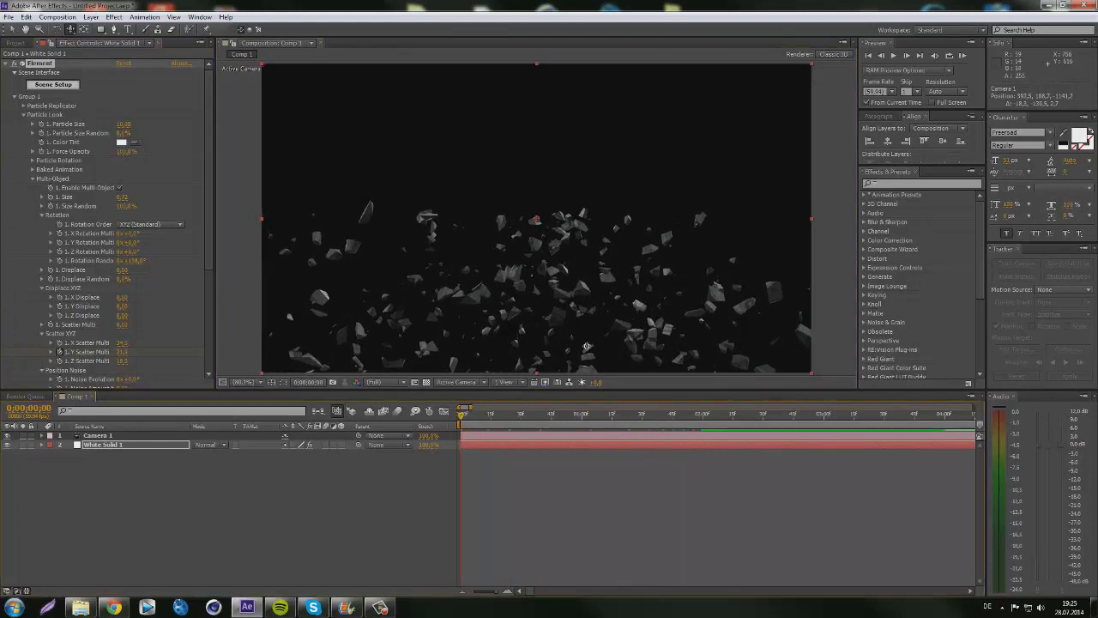
pyautogui.moveTo(611, 322); pyautogui.dragTo(628, 347)
pyautogui.press('u')
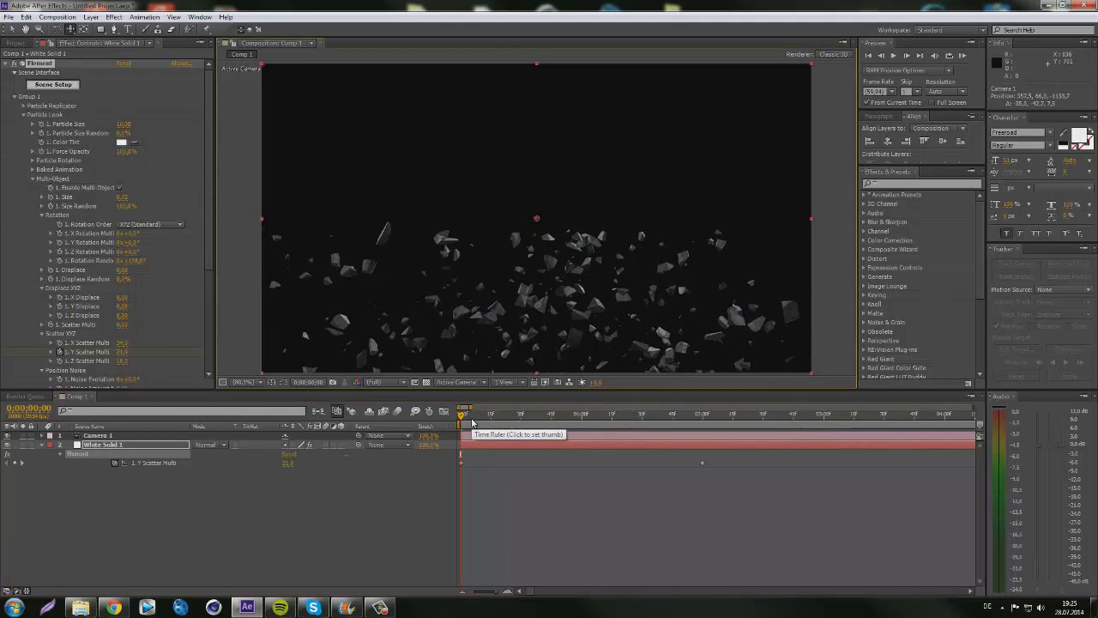
# - Raise White Solid 1's Y Scatter Multi keyframe value at 2 seconds and play back the debris animation from the start
pyautogui.moveTo(461, 418)
pyautogui.mouseDown()
pyautogui.moveTo(478, 419)
pyautogui.moveTo(461, 419)
pyautogui.mouseUp()
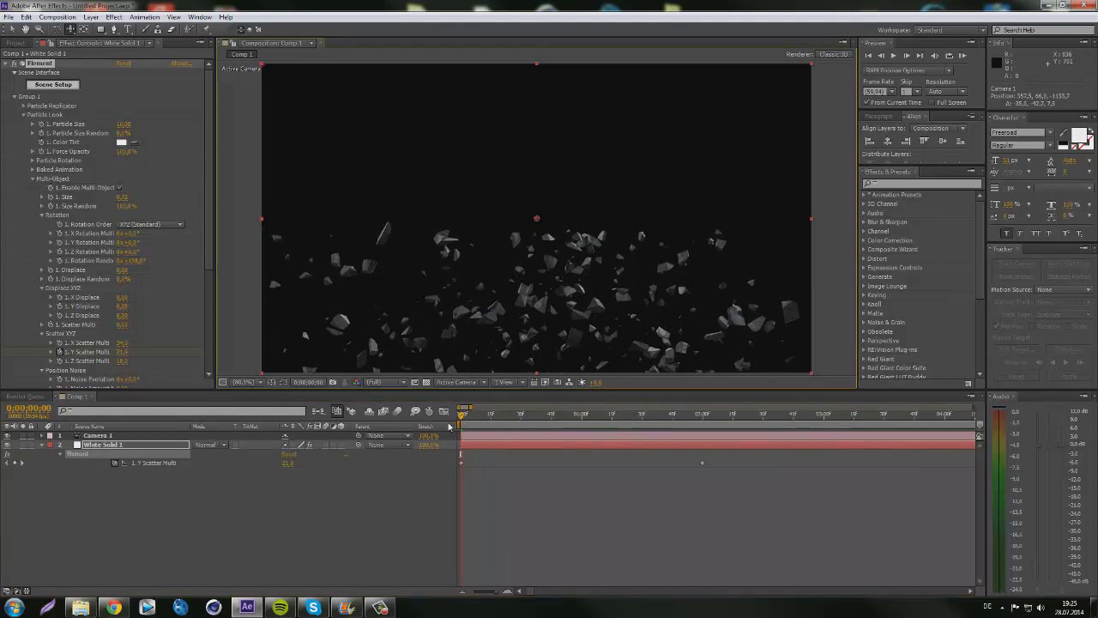
pyautogui.moveTo(286, 469); pyautogui.dragTo(859, 422)
pyautogui.click(701, 416)
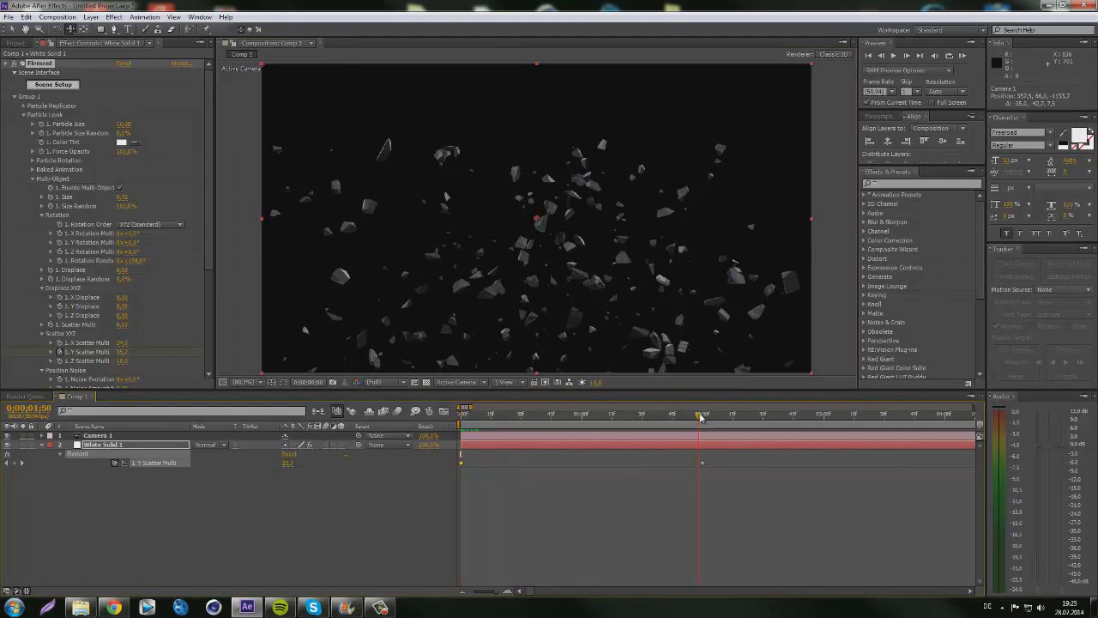
pyautogui.moveTo(288, 464); pyautogui.dragTo(306, 464)
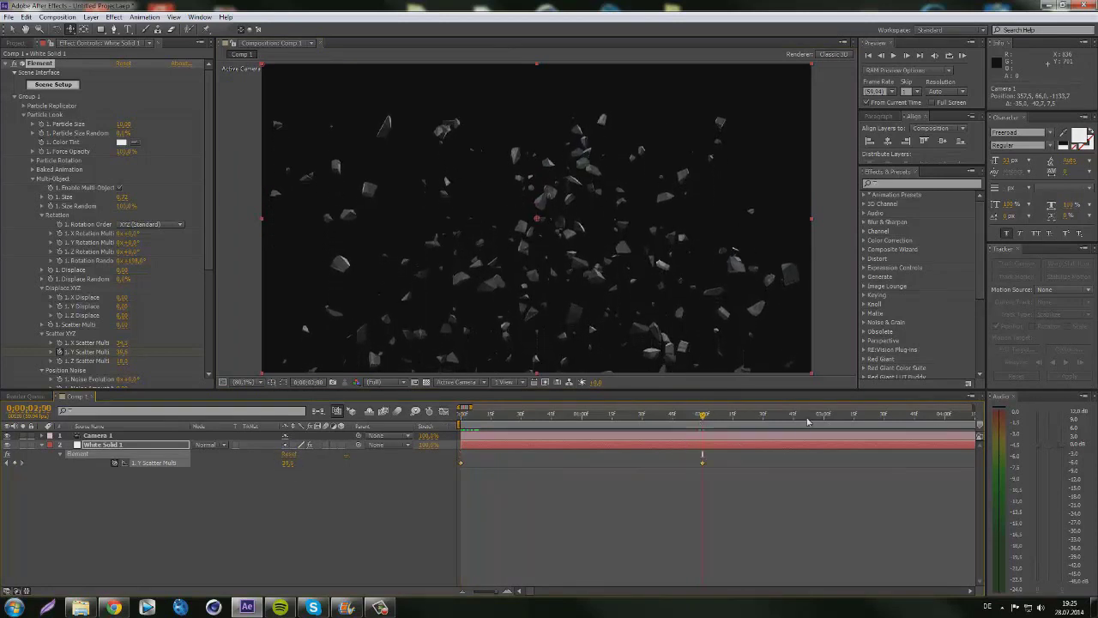
pyautogui.moveTo(694, 420); pyautogui.dragTo(461, 417)
pyautogui.press('space')
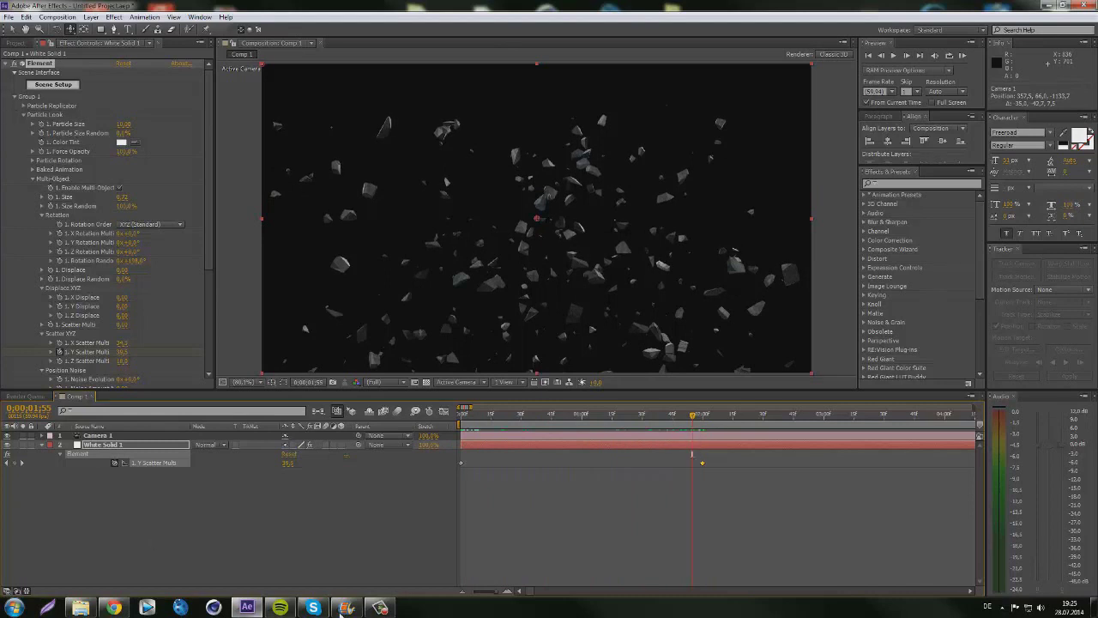
# - Add a text layer reading TEXT and move it near the centre of the composition
pyautogui.click(14, 97)
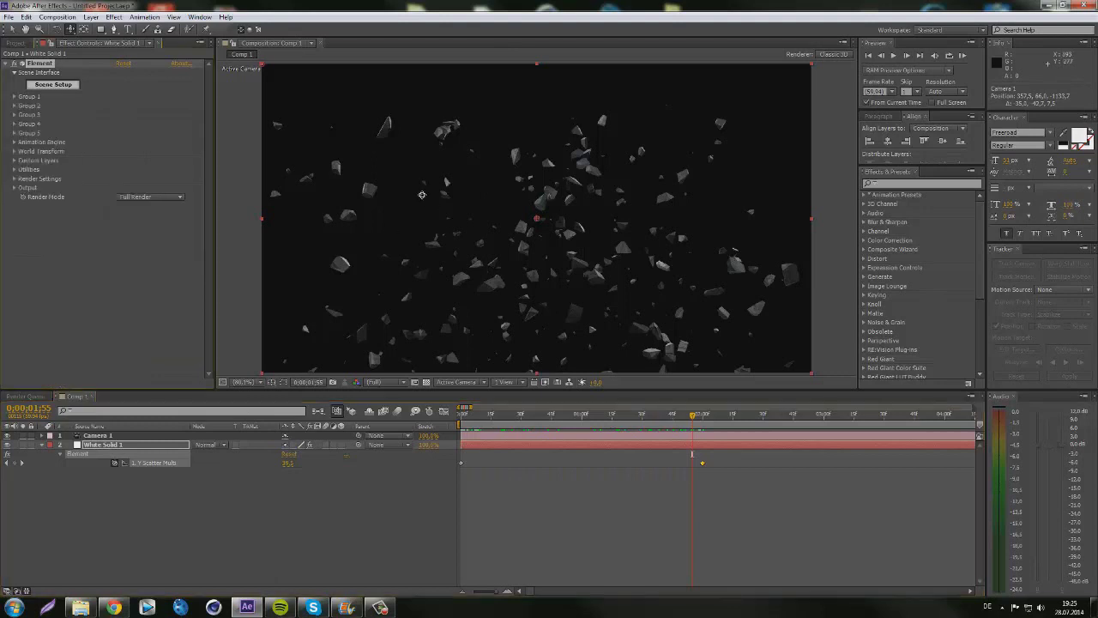
pyautogui.click(128, 29)
pyautogui.click(392, 247)
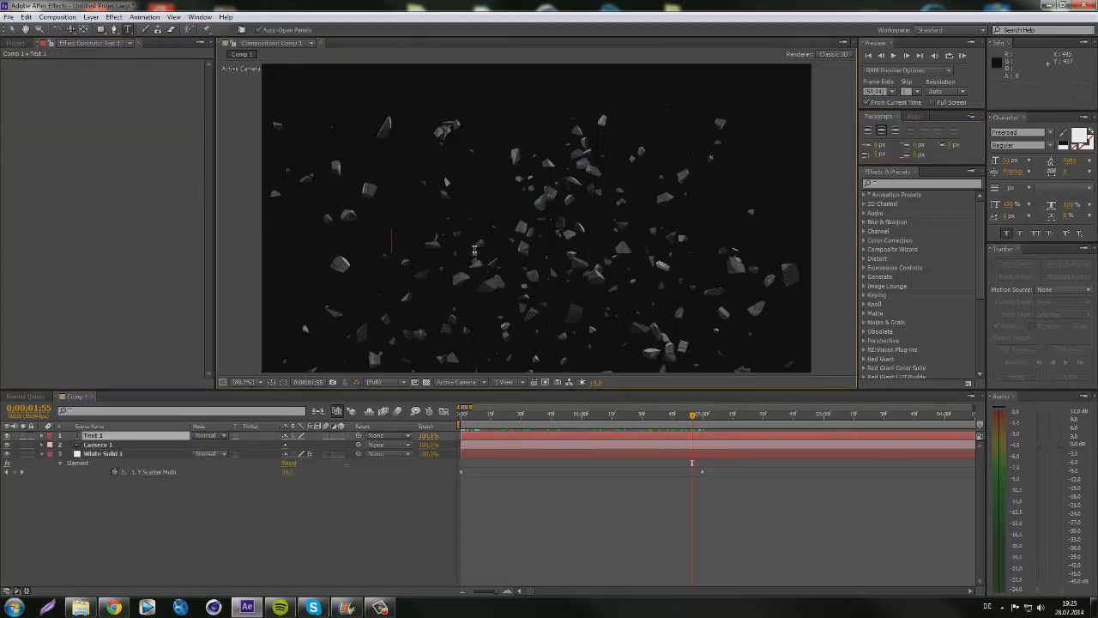
pyautogui.write('TE')
pyautogui.write('T')
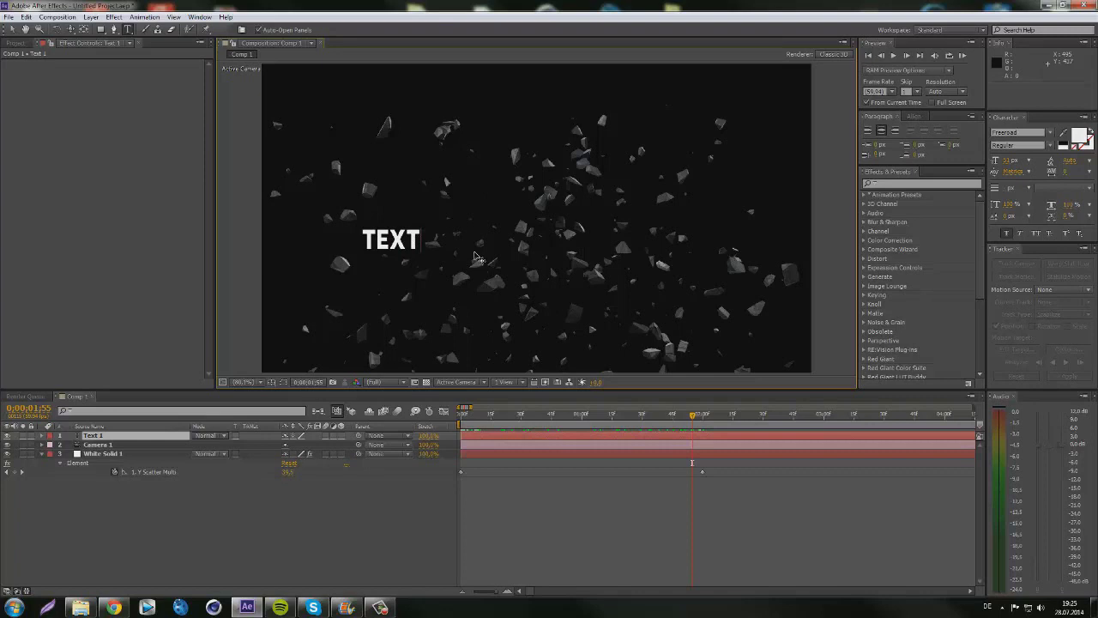
pyautogui.click(11, 29)
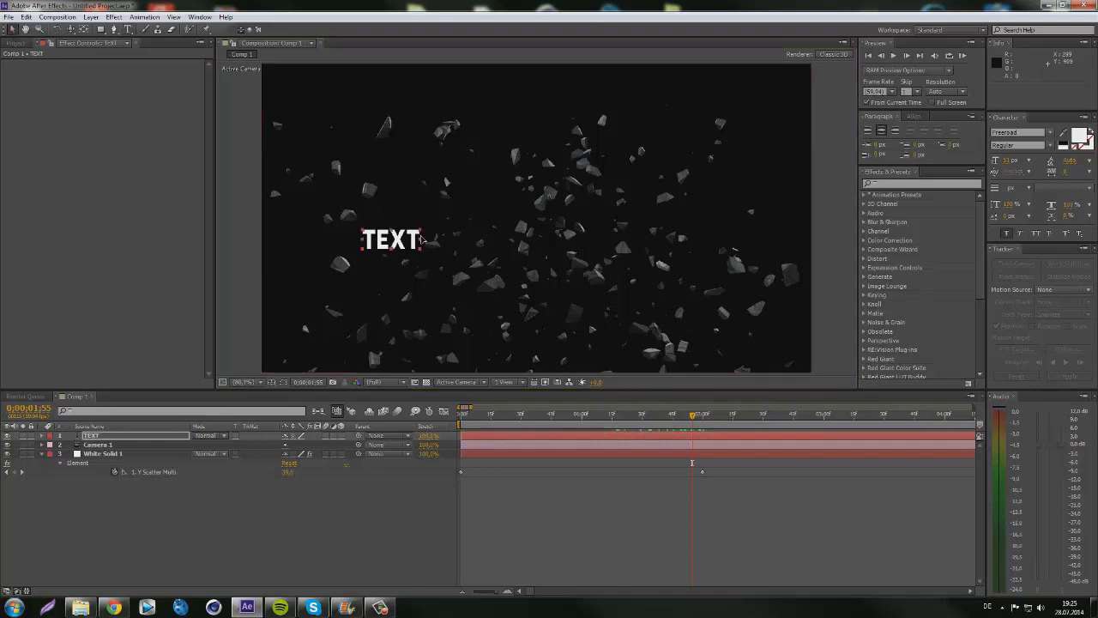
pyautogui.moveTo(370, 232); pyautogui.dragTo(498, 235)
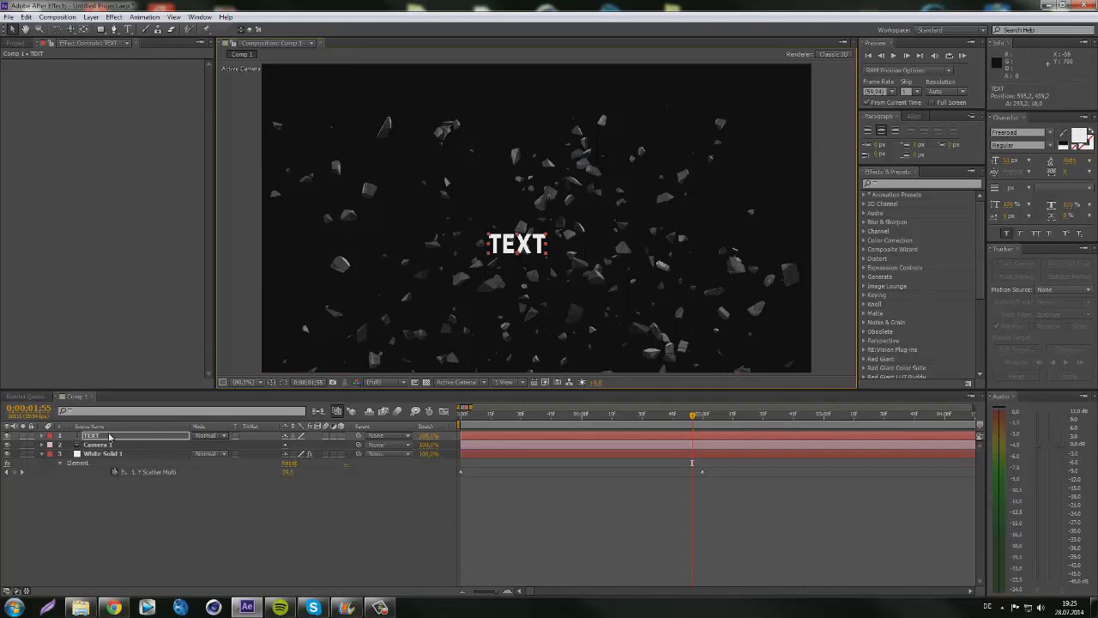
# - Duplicate White Solid 1 and set the copy's Element output to show Z Depth
pyautogui.click(114, 453)
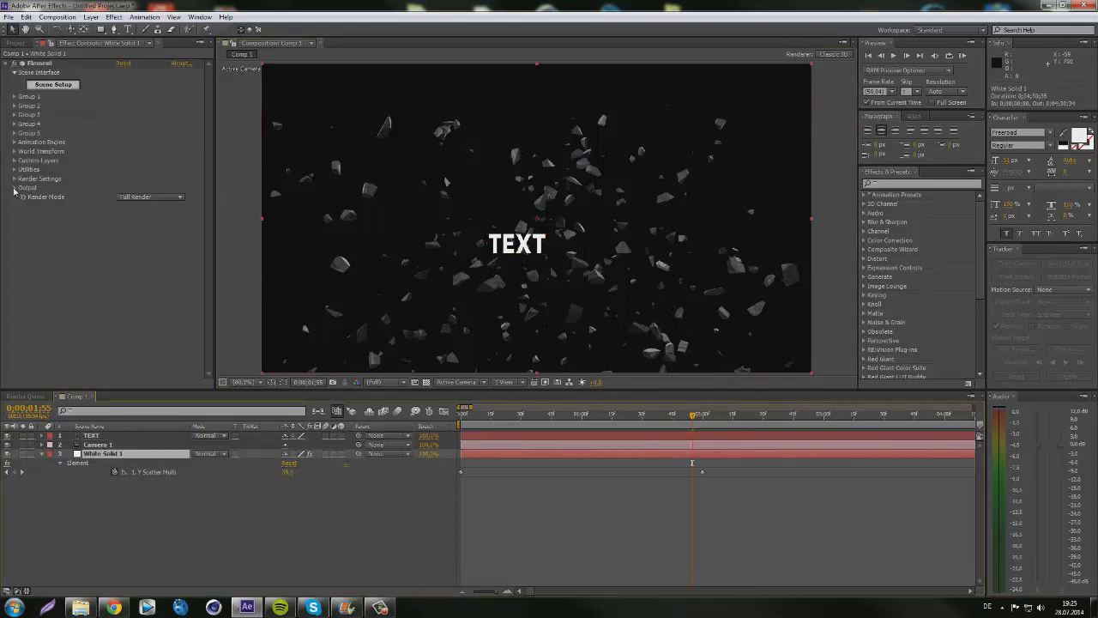
pyautogui.click(16, 188)
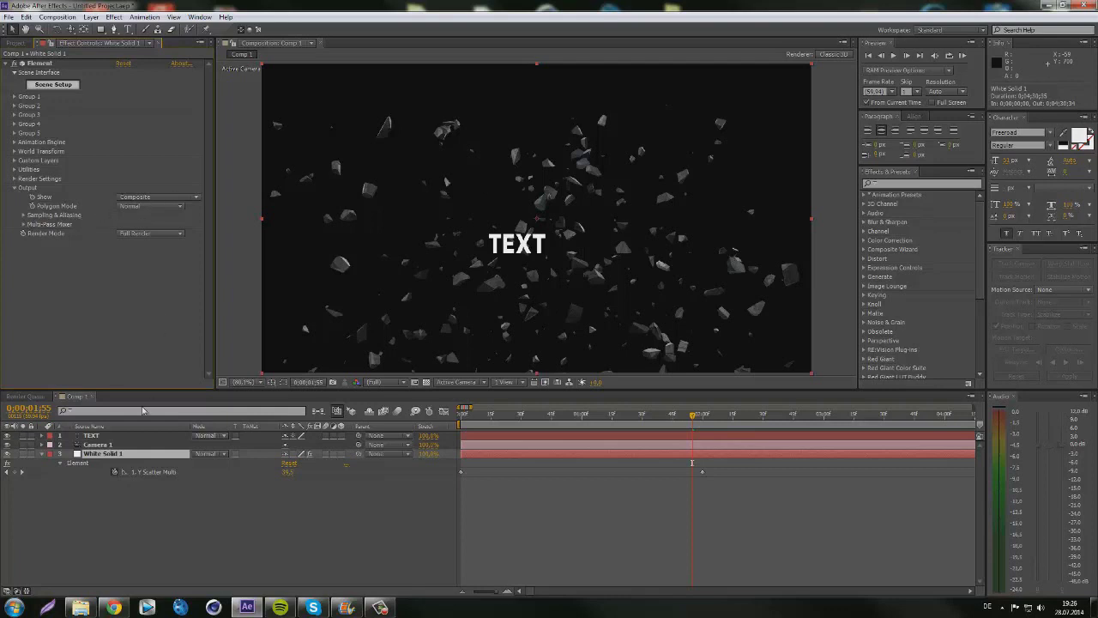
pyautogui.click(105, 507)
pyautogui.click(109, 455)
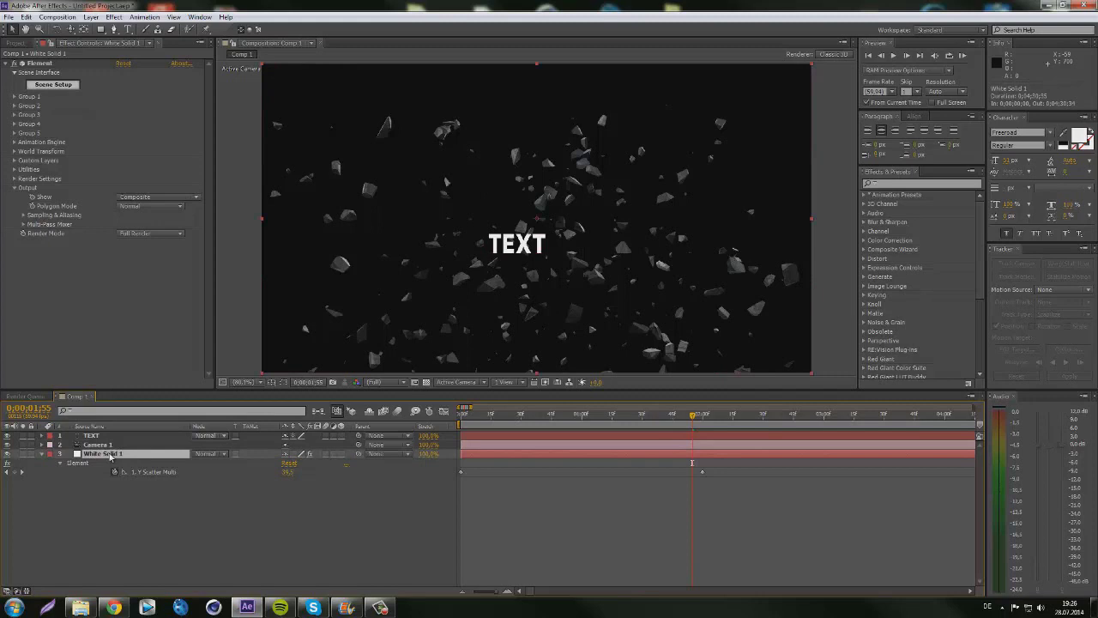
pyautogui.hotkey('ctrl', 'd')
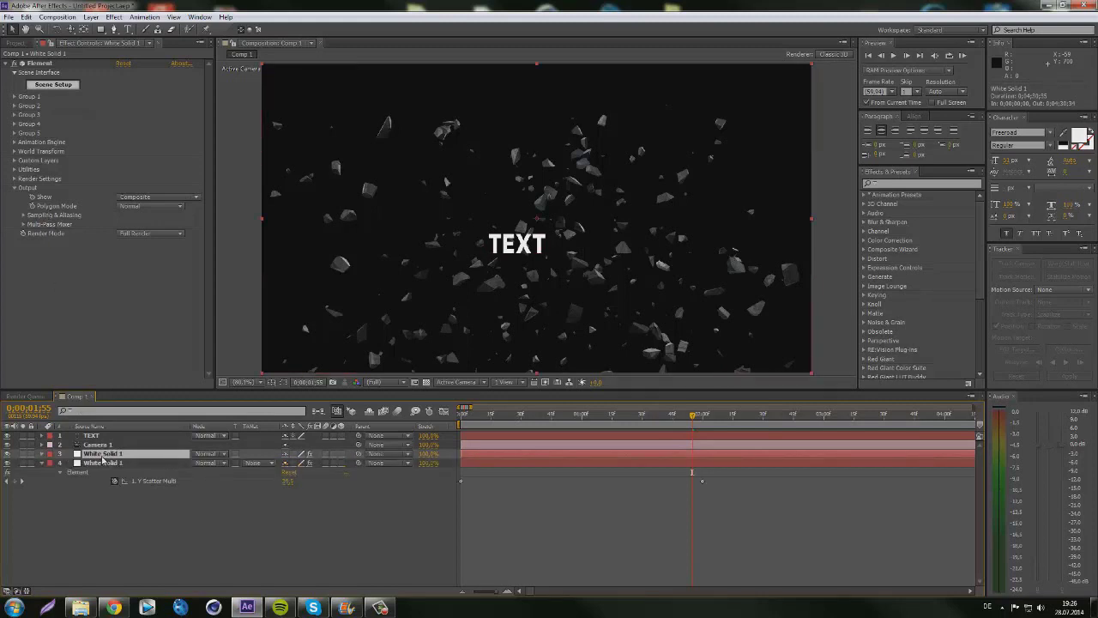
pyautogui.click(174, 200)
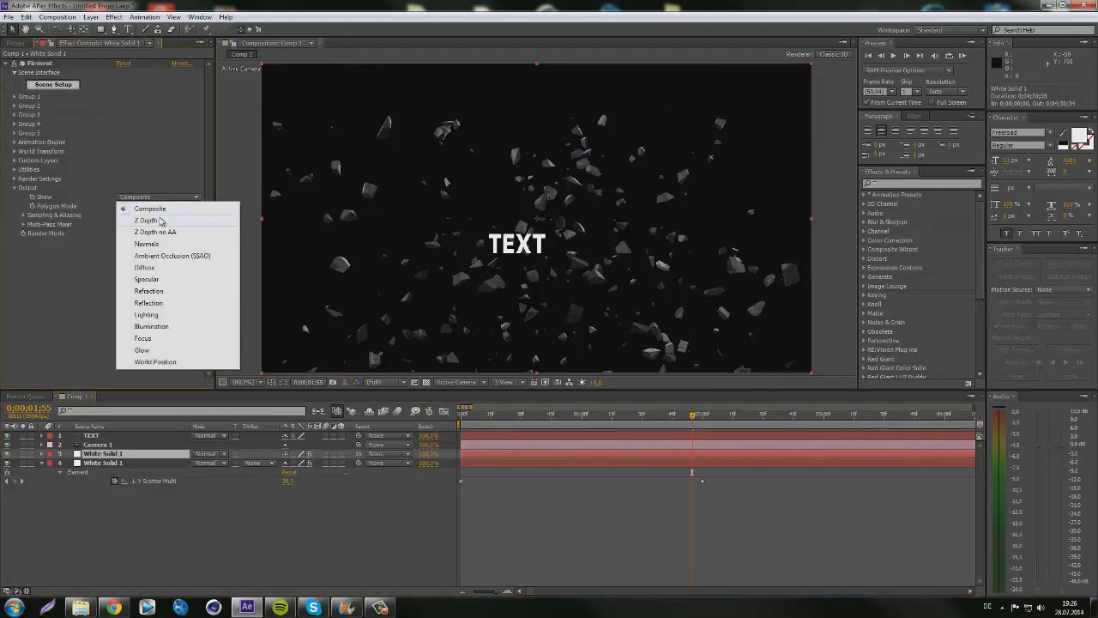
pyautogui.click(160, 222)
pyautogui.press('u')
pyautogui.press('u')
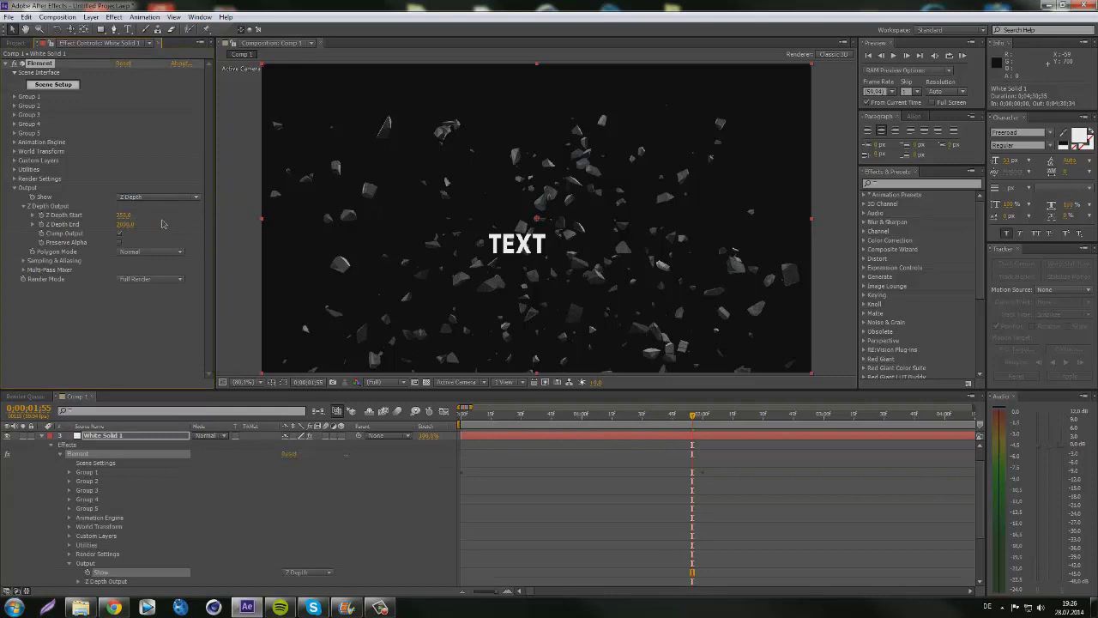
pyautogui.scroll(1, 86, 480)
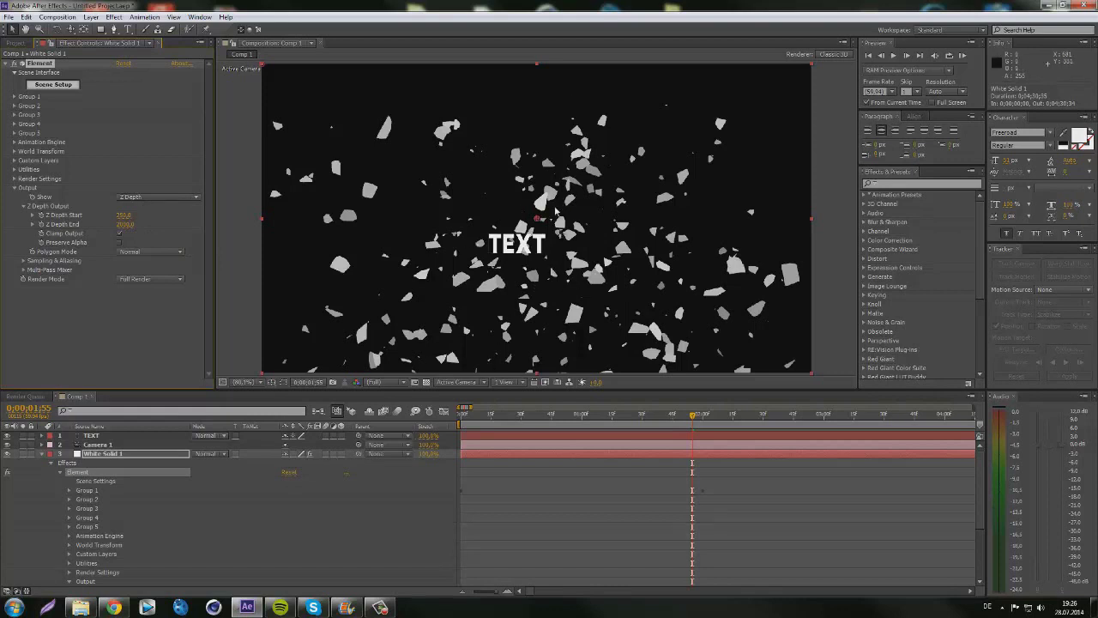
# - Try a Z Depth Start of 1500 with a lower Z Depth End, varying the start to compare the depth contrast
pyautogui.click(124, 215)
pyautogui.write('1500')
pyautogui.press('Return')
pyautogui.moveTo(202, 207); pyautogui.dragTo(232, 206)
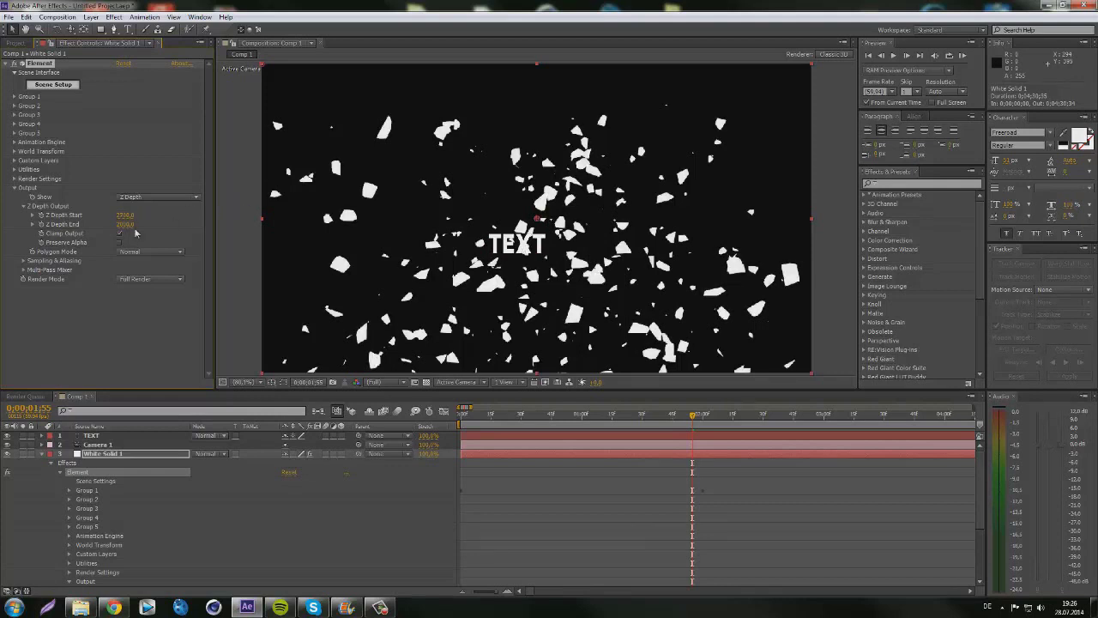
pyautogui.moveTo(124, 224); pyautogui.dragTo(129, 224)
pyautogui.moveTo(126, 224); pyautogui.dragTo(132, 232)
pyautogui.moveTo(125, 224); pyautogui.dragTo(83, 228)
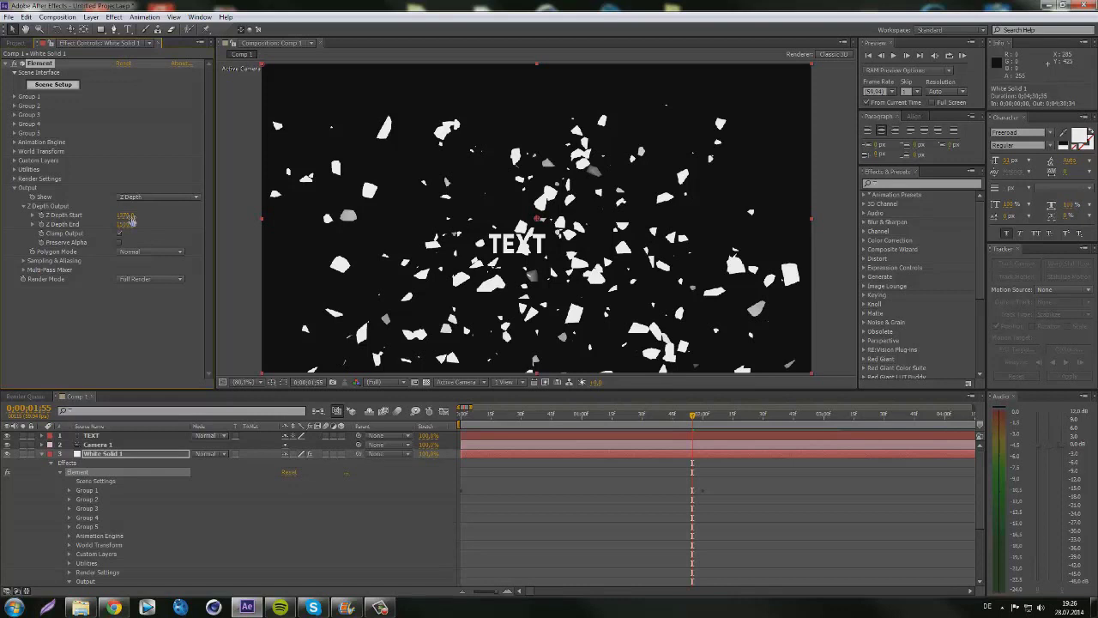
pyautogui.moveTo(125, 215); pyautogui.dragTo(123, 216)
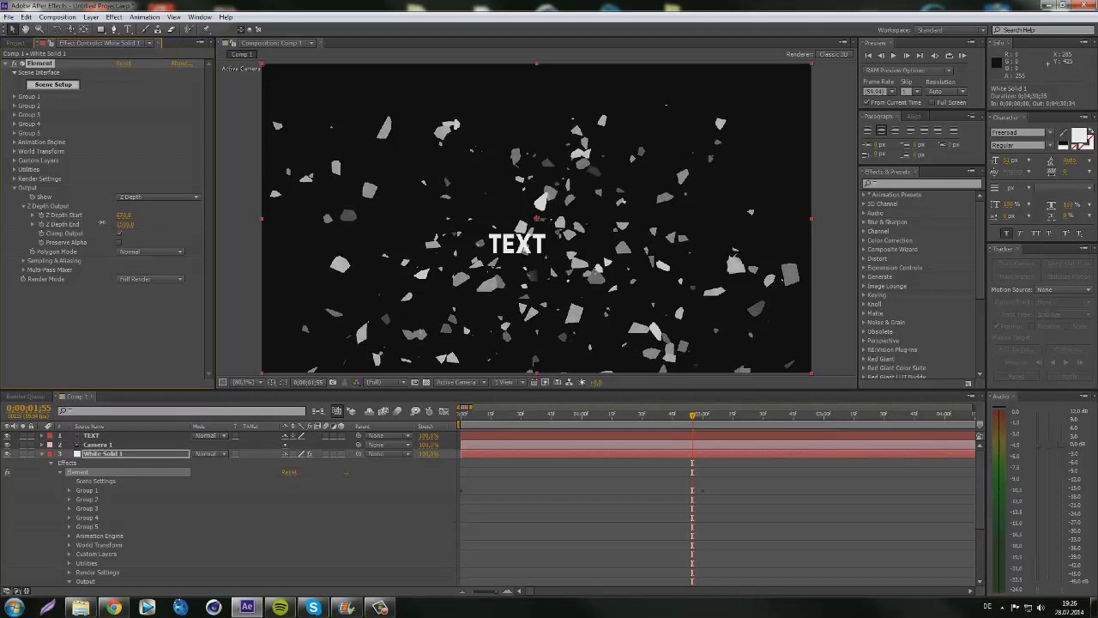
pyautogui.moveTo(124, 216); pyautogui.dragTo(143, 222)
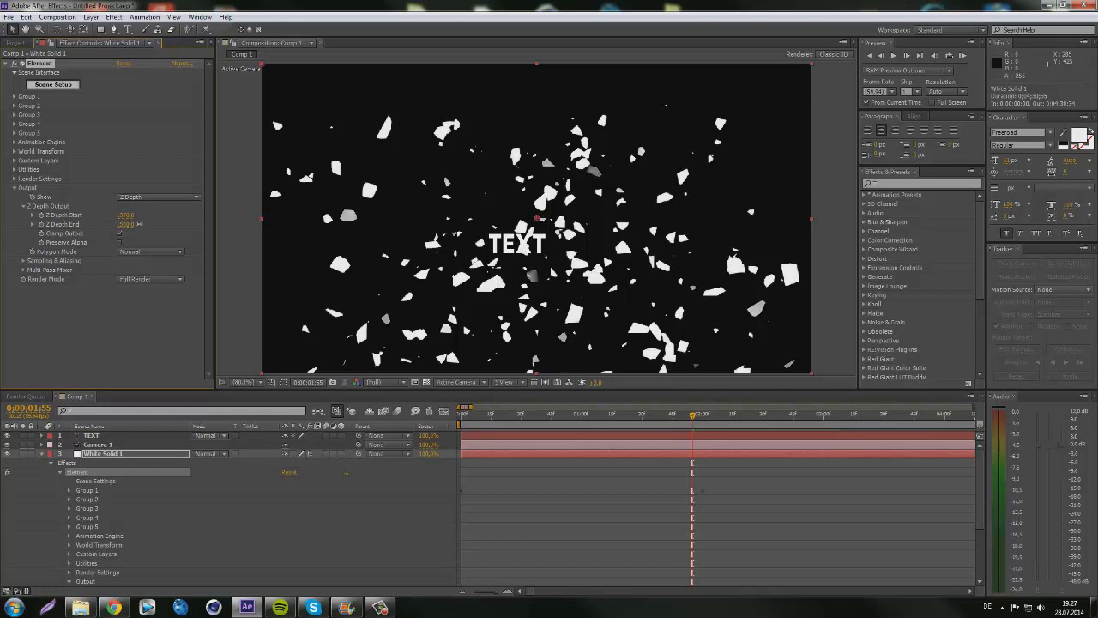
# - Set Z Depth Start and Z Depth End both to about 1190 for a hard black-and-white depth split
pyautogui.click(126, 224)
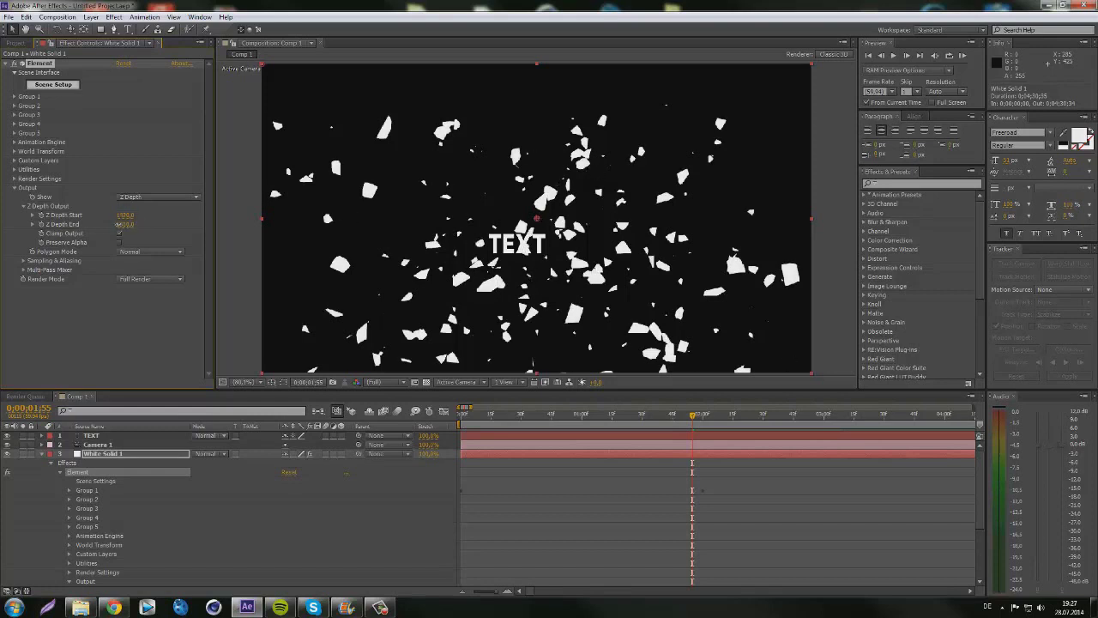
pyautogui.write('1200')
pyautogui.press('Return')
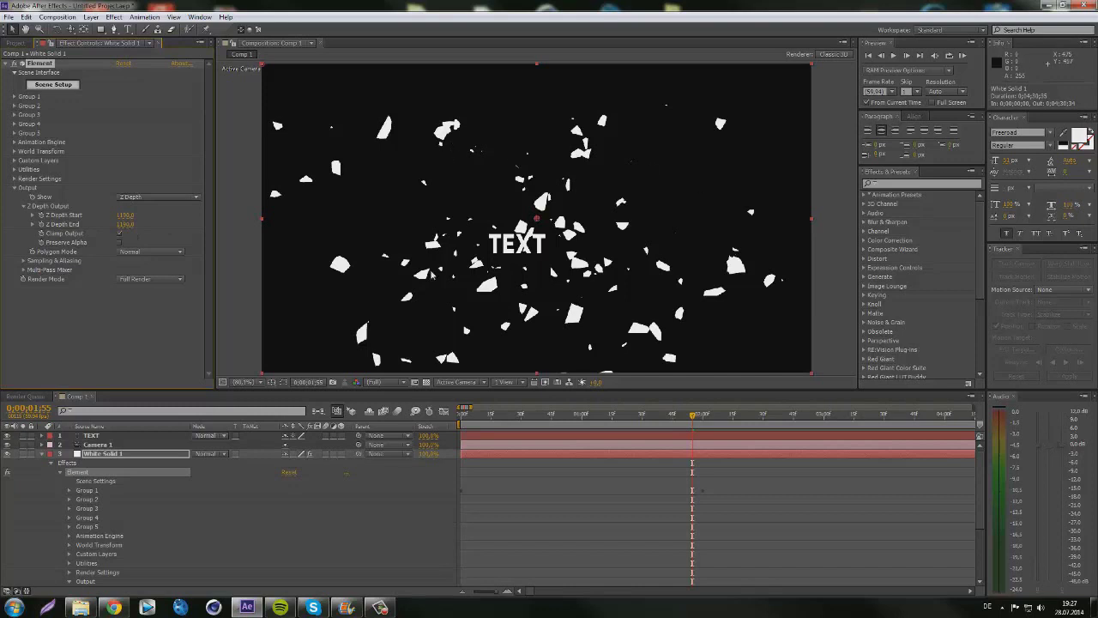
pyautogui.moveTo(130, 225)
pyautogui.mouseDown()
pyautogui.moveTo(150, 228)
pyautogui.moveTo(134, 228)
pyautogui.mouseUp()
pyautogui.click(127, 215)
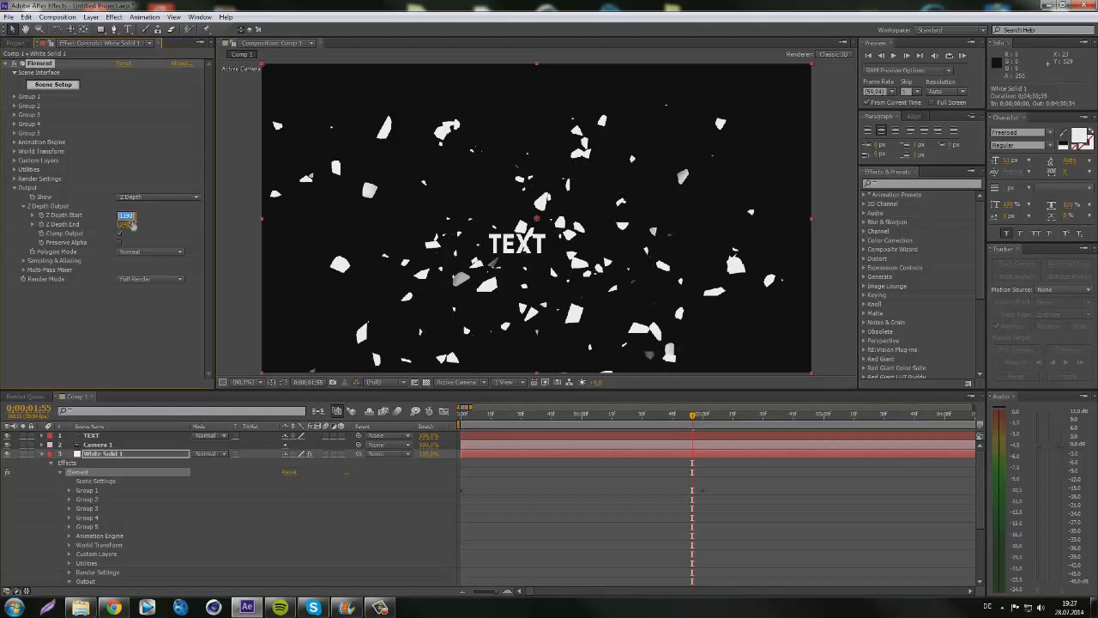
pyautogui.press('Return')
pyautogui.click(178, 235)
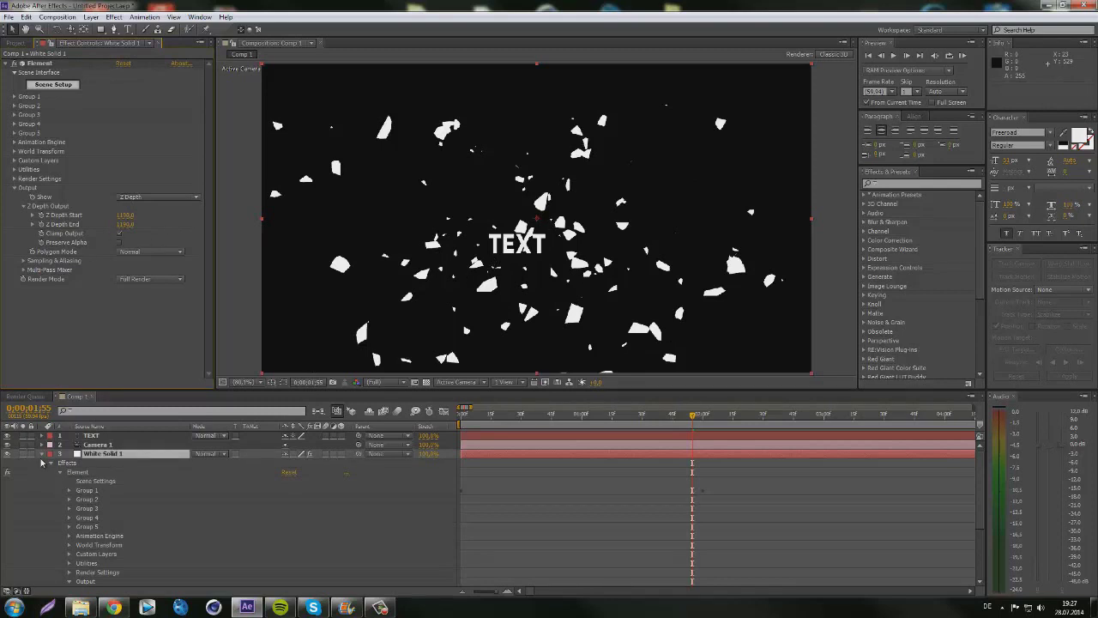
# - Place the TEXT layer between the two White Solid 1 layers and enlarge the text
pyautogui.click(42, 455)
pyautogui.moveTo(92, 437); pyautogui.dragTo(96, 455)
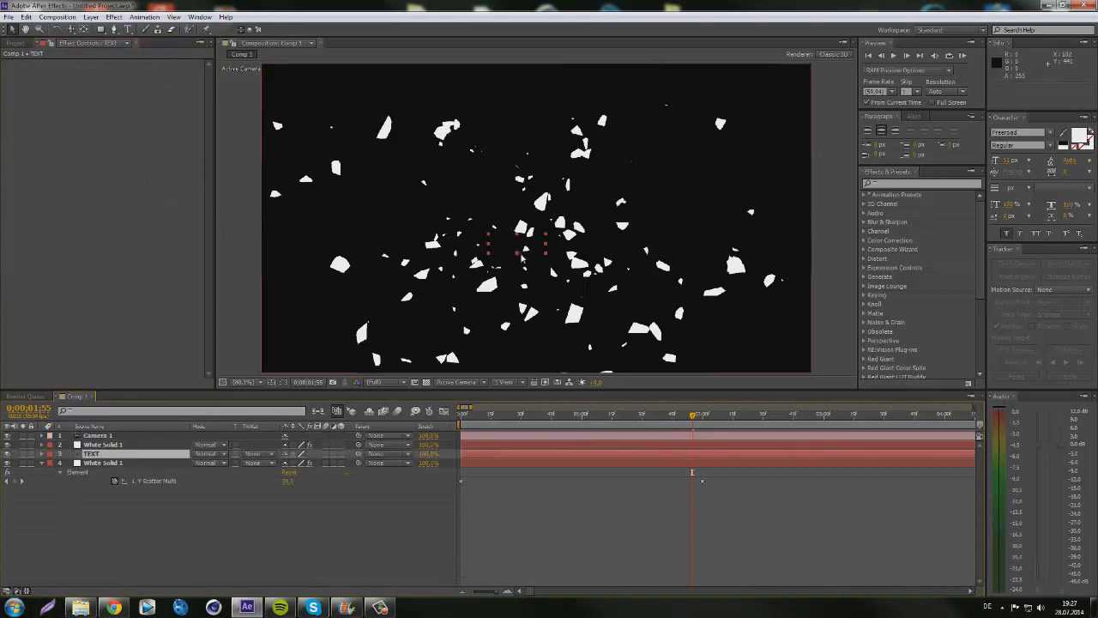
pyautogui.moveTo(526, 249); pyautogui.dragTo(552, 262)
# - Set the TEXT layer's track matte to Luma Inverted Matte "White Solid 1"
pyautogui.click(99, 455)
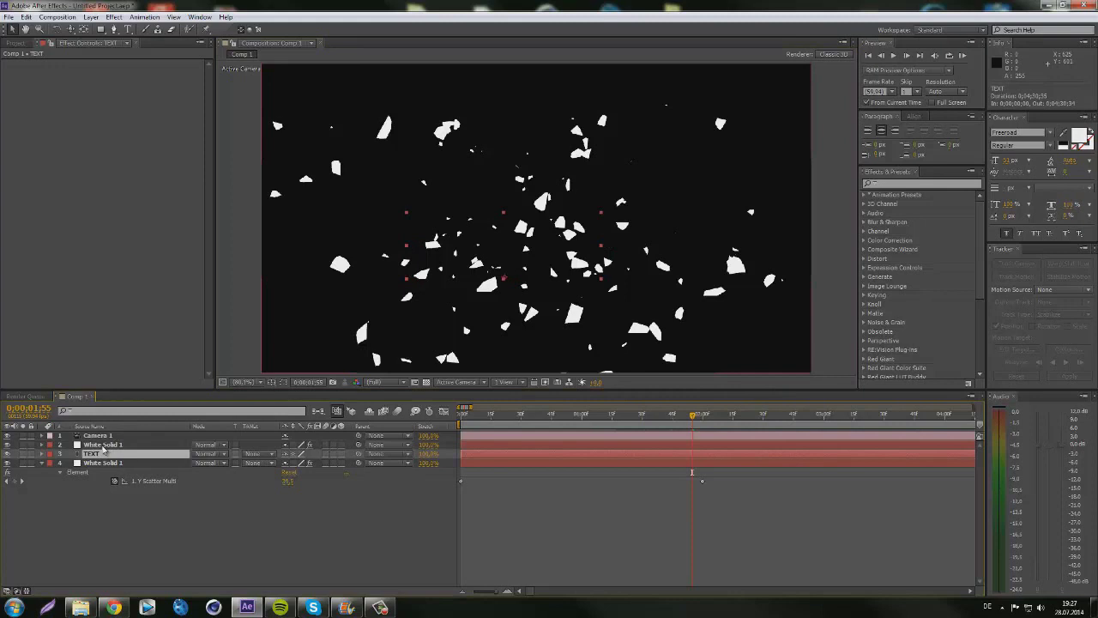
pyautogui.click(102, 445)
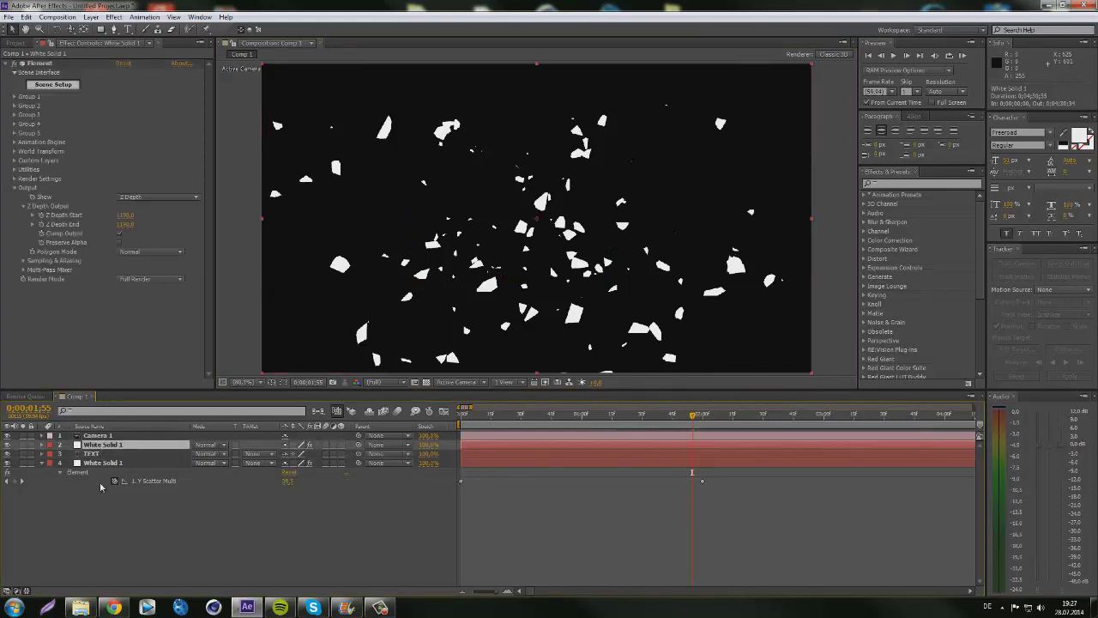
pyautogui.click(90, 454)
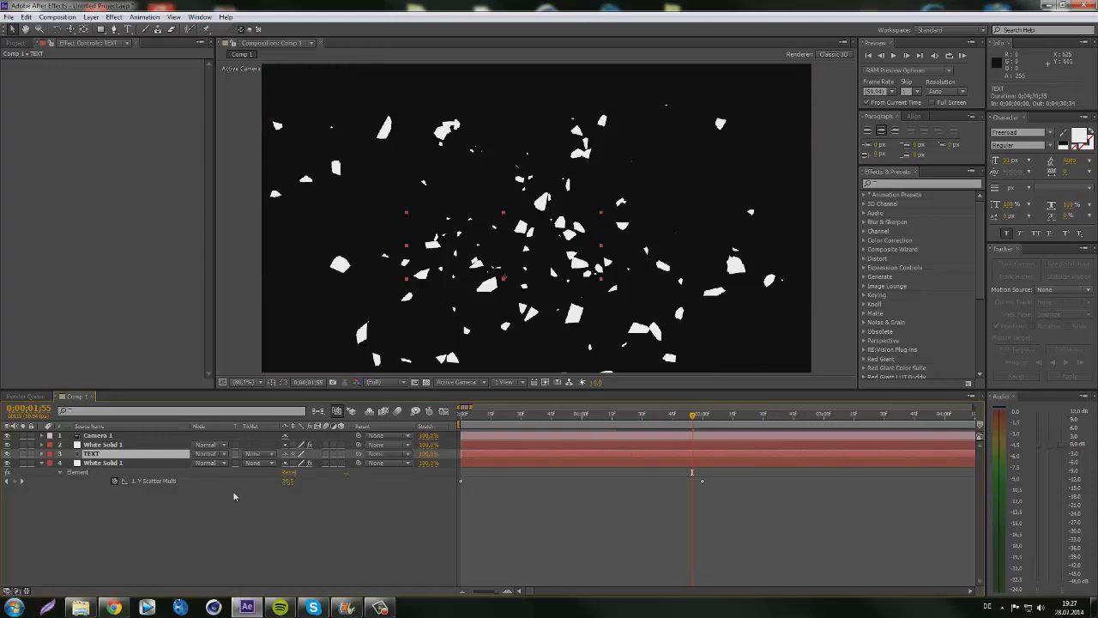
pyautogui.click(271, 454)
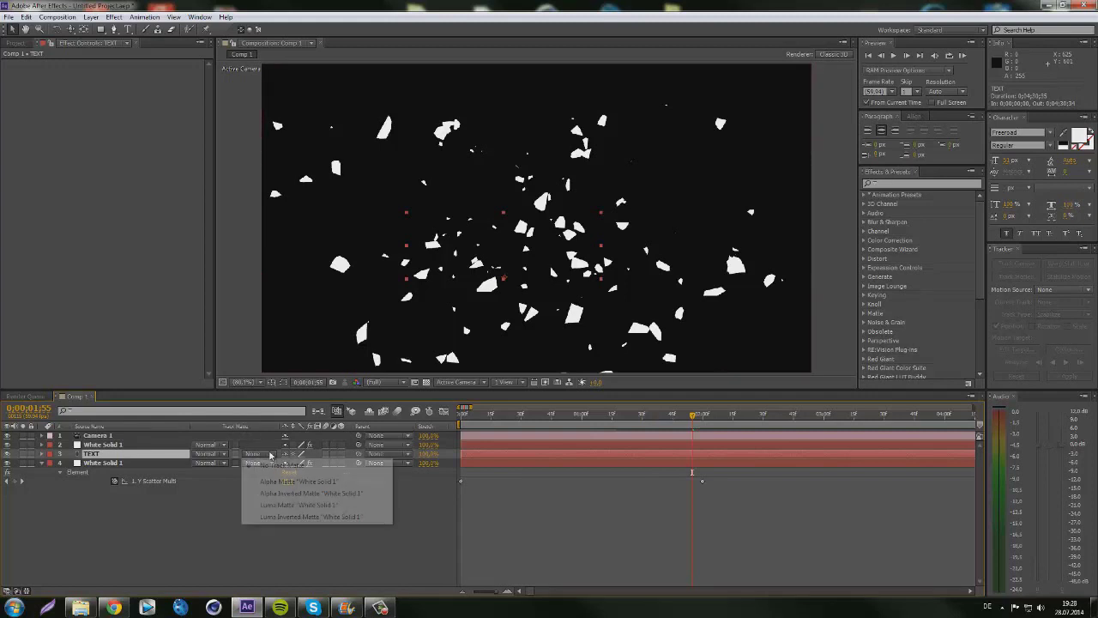
pyautogui.click(279, 517)
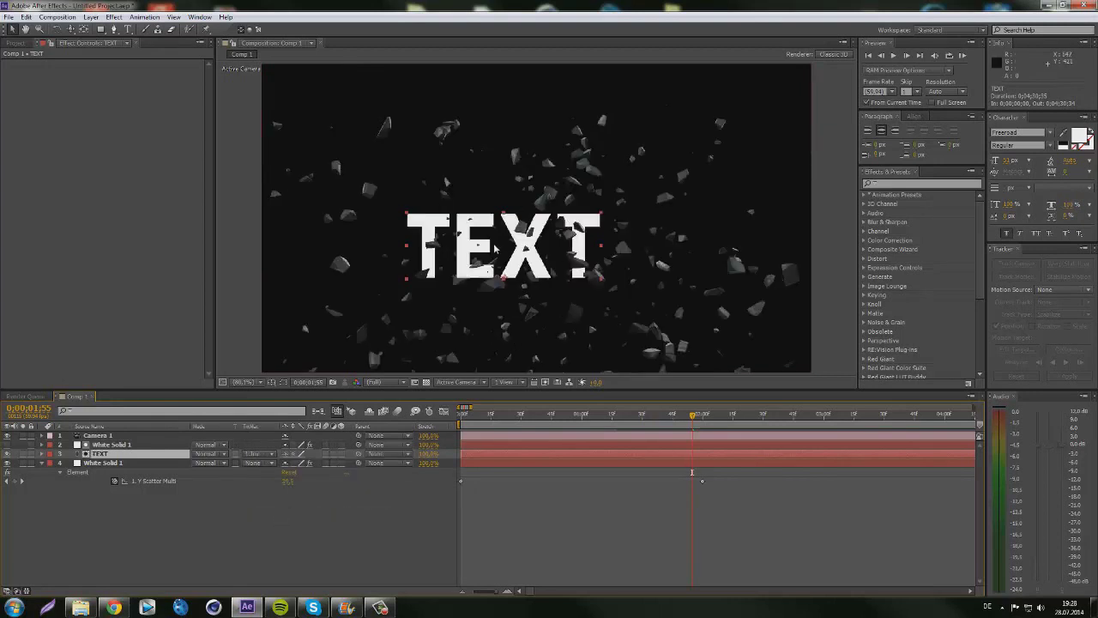
# - Undo a trial camera move and shift the TEXT layer horizontally to the centre of the debris
pyautogui.press('c')
pyautogui.moveTo(490, 244); pyautogui.dragTo(525, 248)
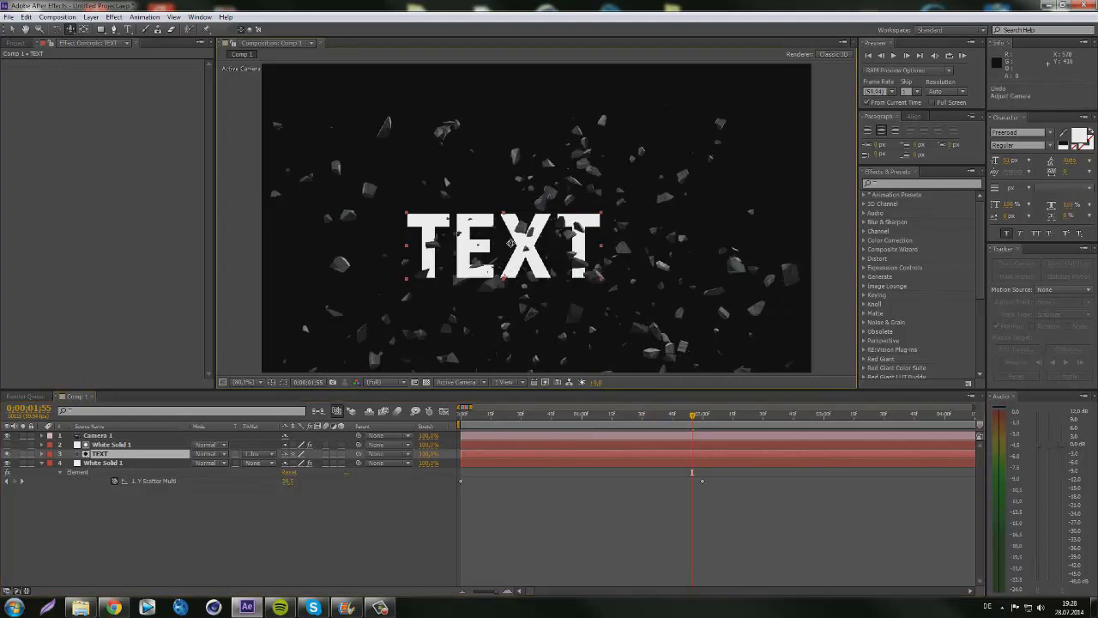
pyautogui.click(101, 454)
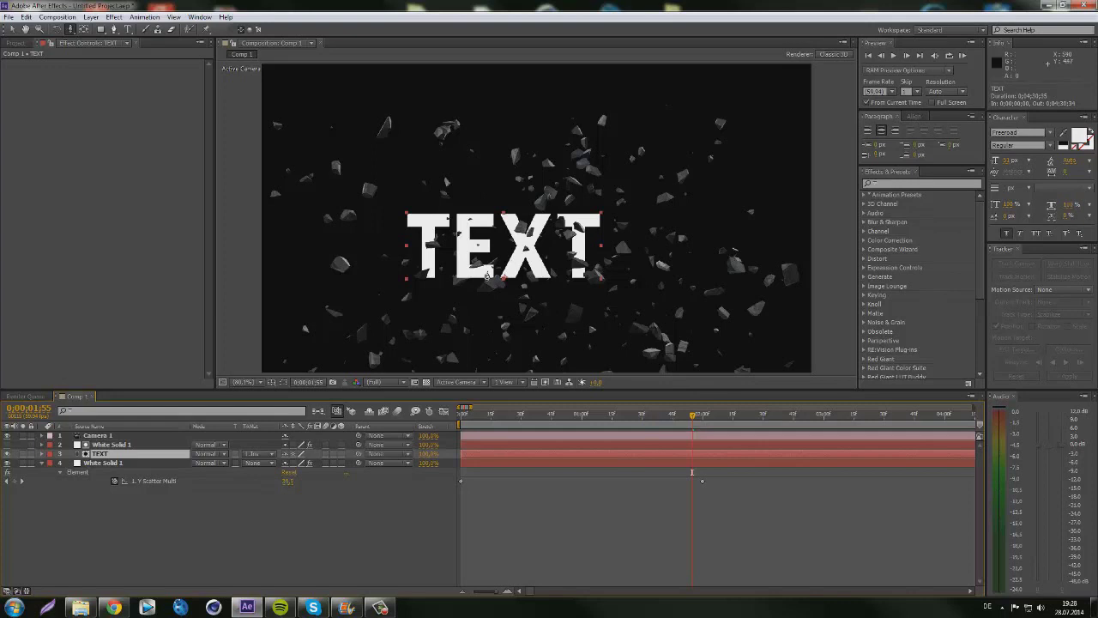
pyautogui.press('v')
pyautogui.moveTo(522, 262); pyautogui.dragTo(557, 266)
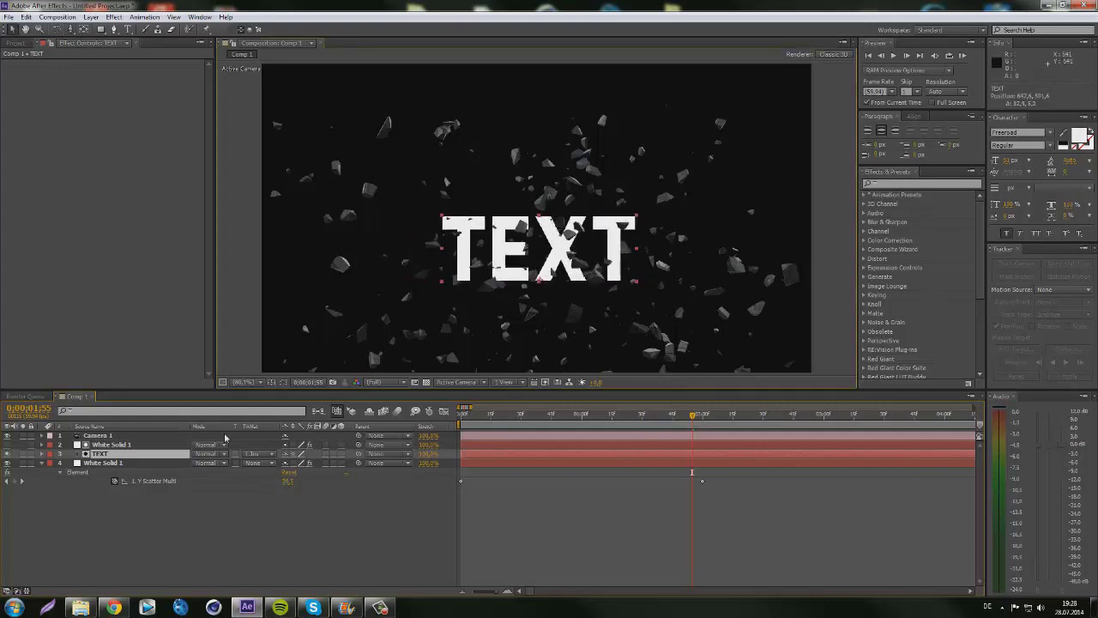
# - Preview the upper White Solid 1 depth matte and try Luma Matte "White Solid 1" as the TEXT layer's track matte
pyautogui.click(120, 444)
pyautogui.click(8, 453)
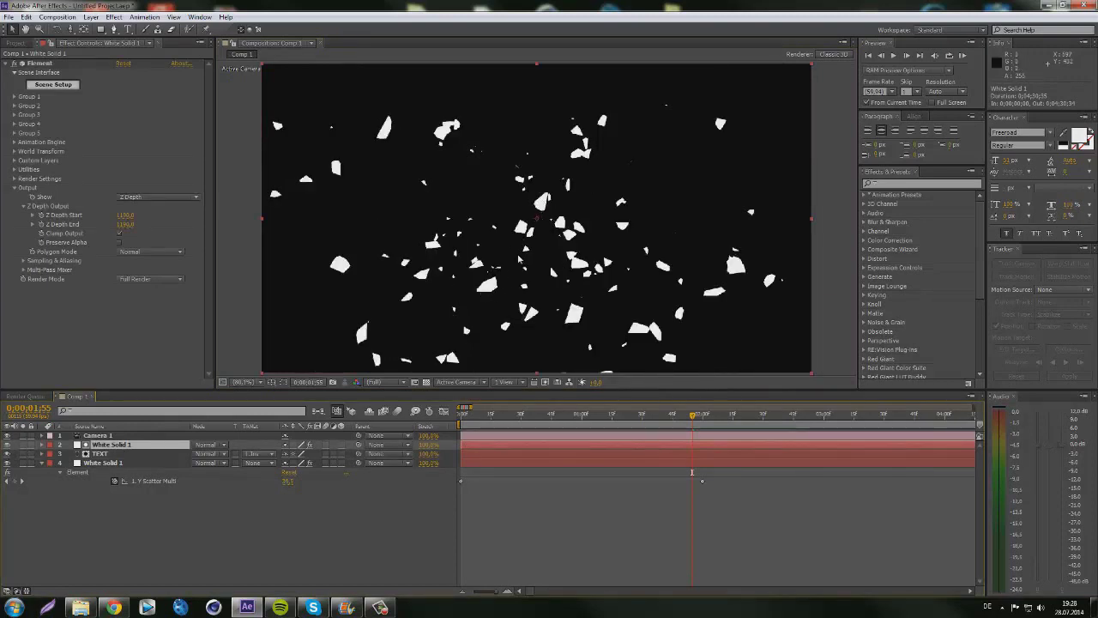
pyautogui.click(7, 444)
pyautogui.click(257, 454)
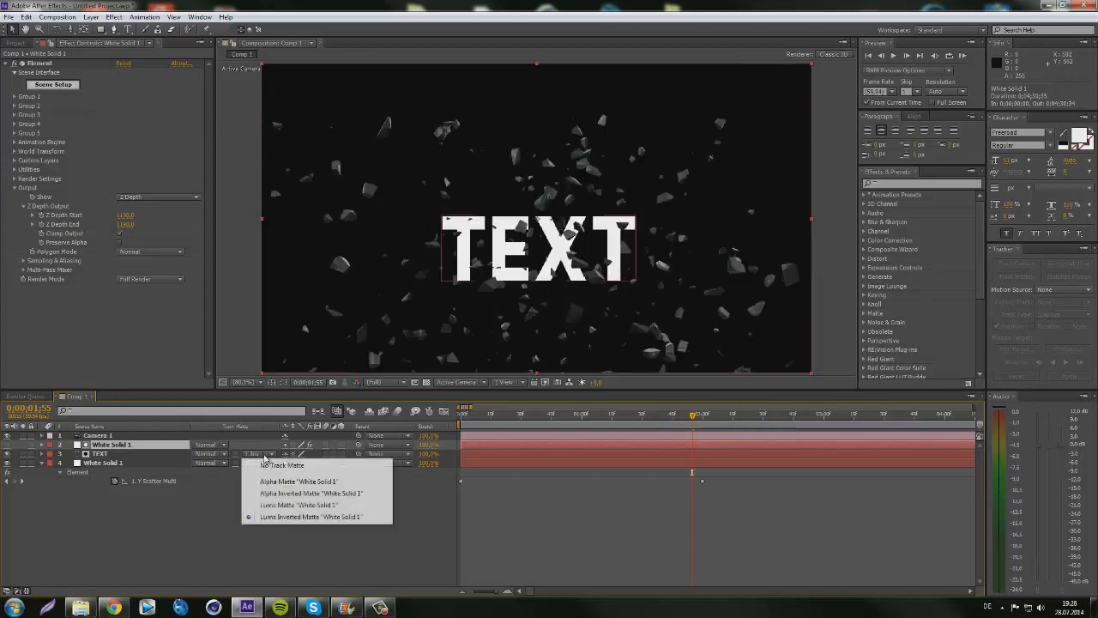
pyautogui.click(283, 507)
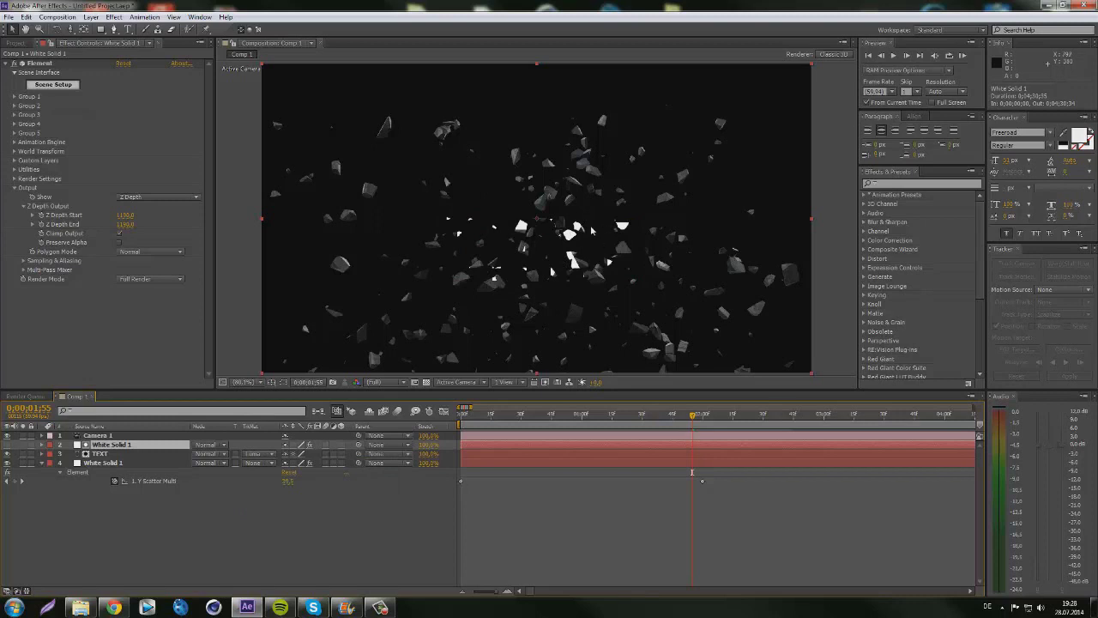
# - Check the depth matte layer again and set the TEXT layer's track matte to Luma Inverted Matte "White Solid 1"
pyautogui.click(7, 444)
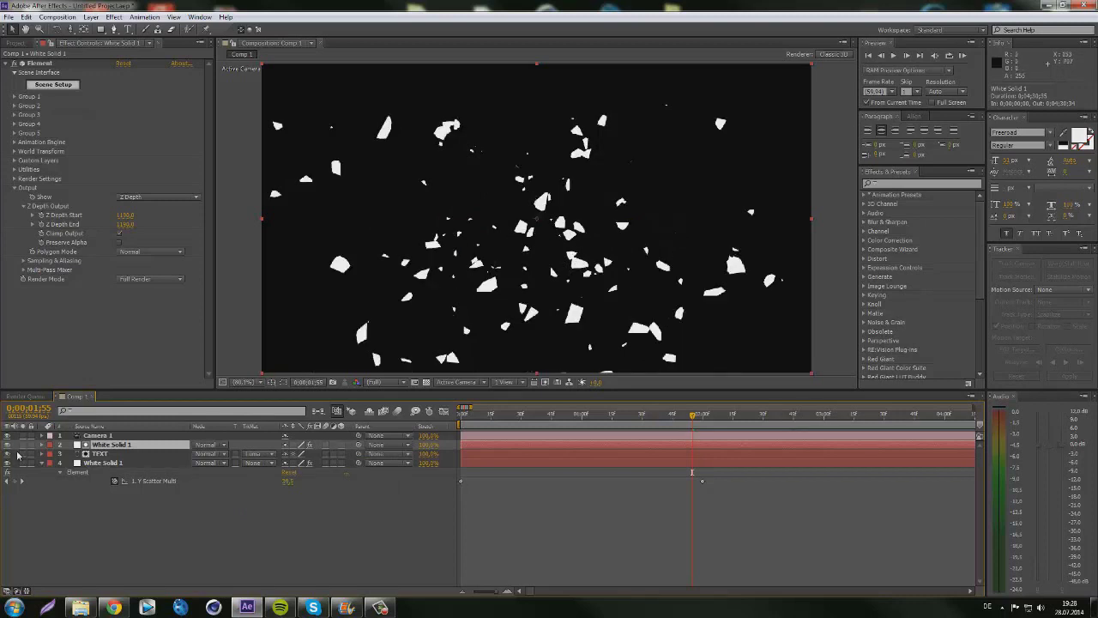
pyautogui.click(7, 448)
pyautogui.click(107, 454)
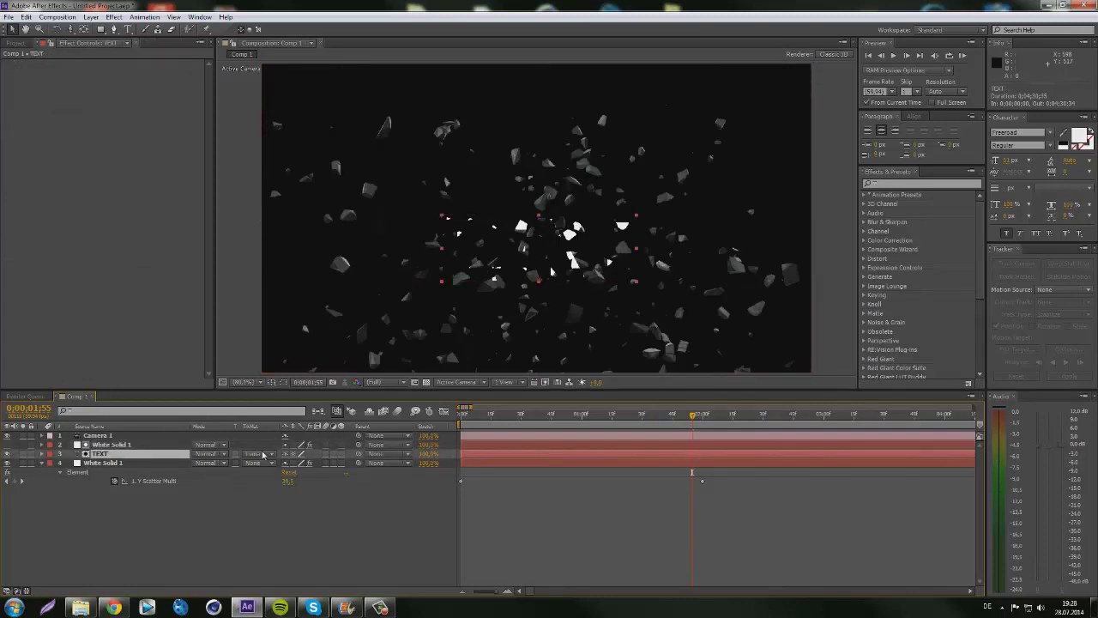
pyautogui.click(257, 454)
pyautogui.click(285, 517)
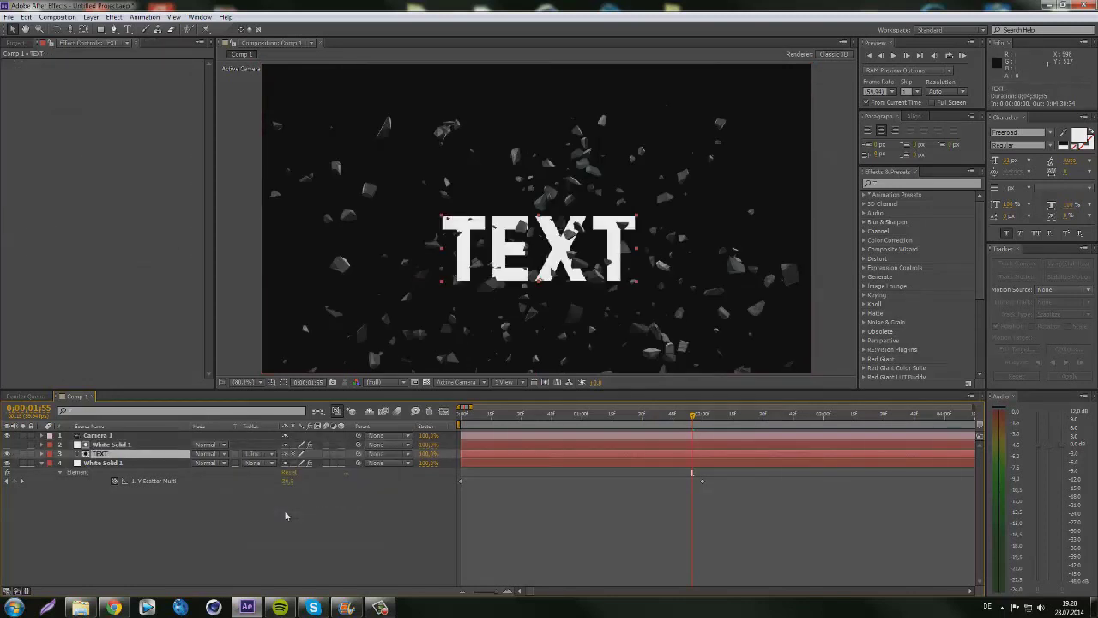
pyautogui.click(254, 456)
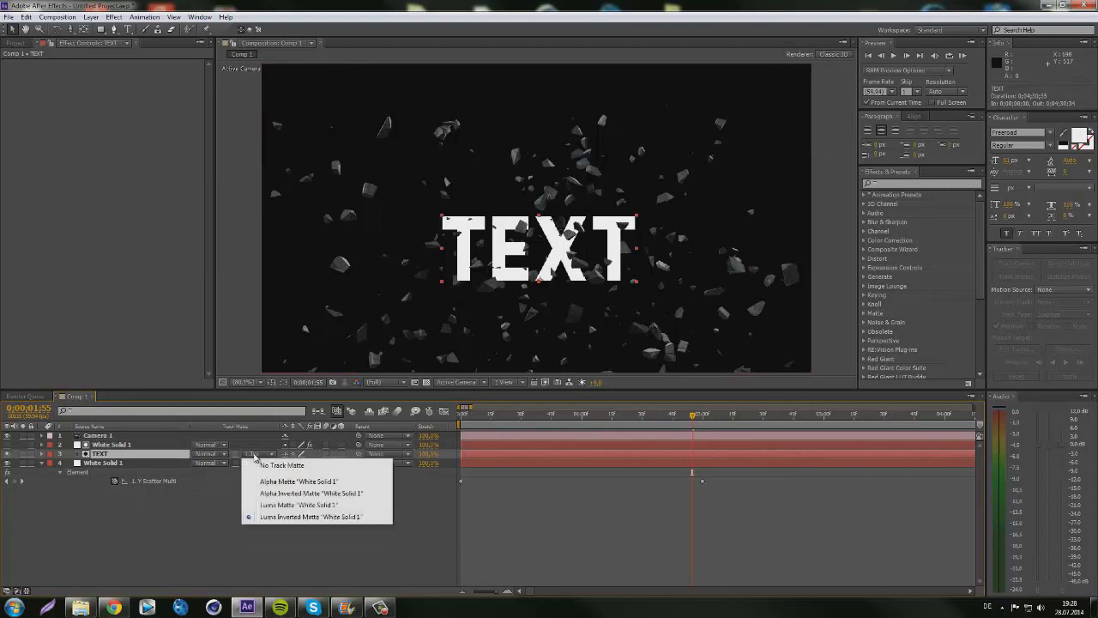
pyautogui.click(253, 456)
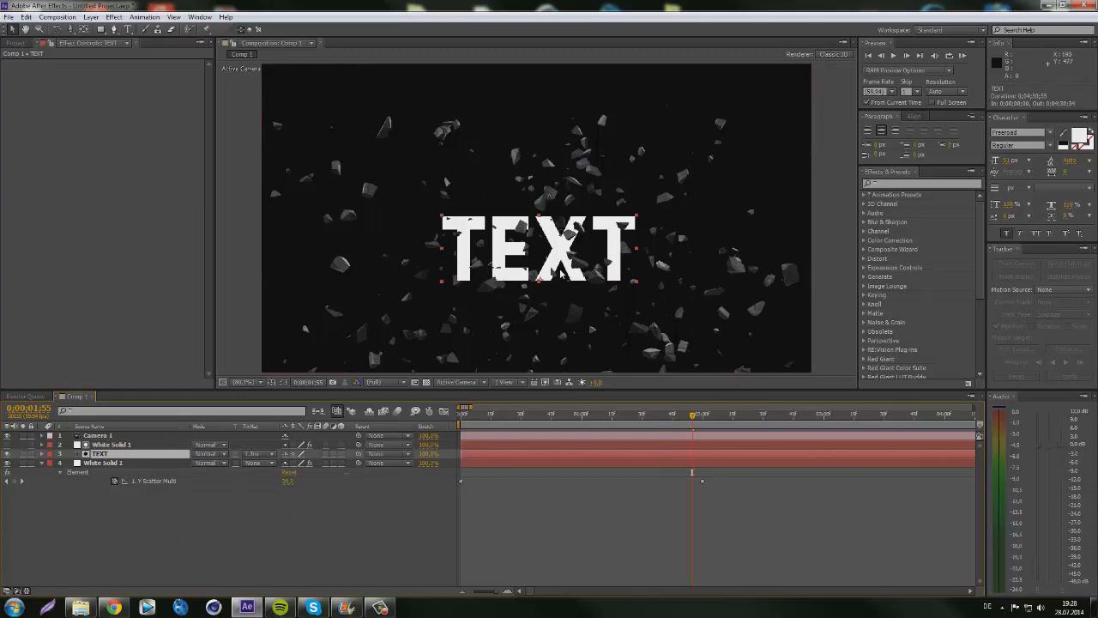
# - Try raising Z Depth End above Z Depth Start on the upper White Solid 1 and inspect the debris edges over the text
pyautogui.click(108, 445)
pyautogui.click(107, 454)
pyautogui.click(109, 445)
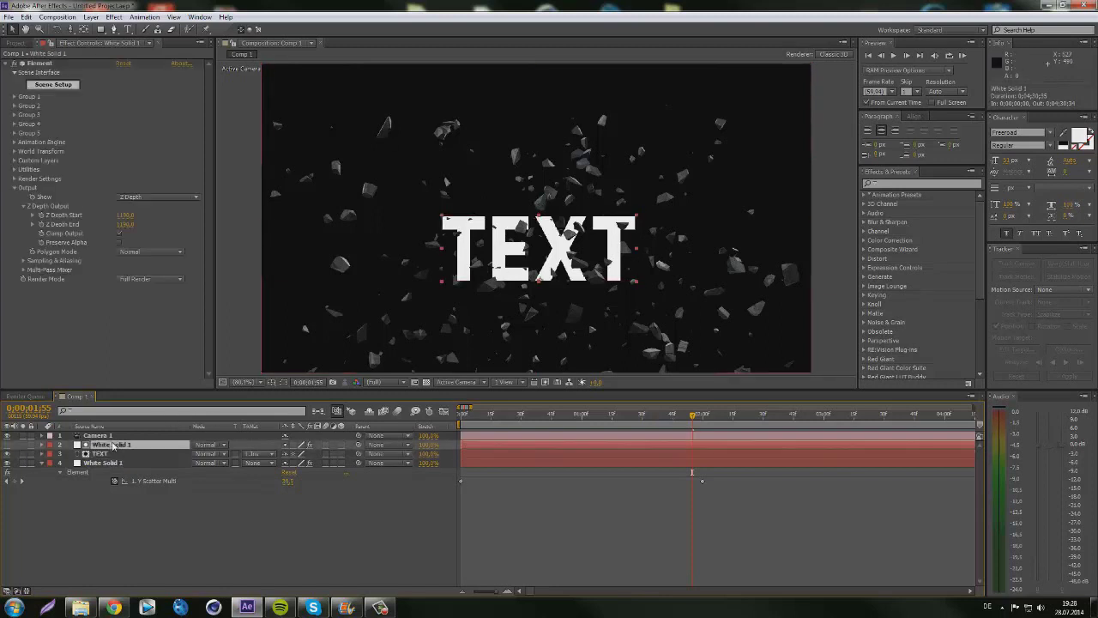
pyautogui.moveTo(125, 224); pyautogui.dragTo(146, 225)
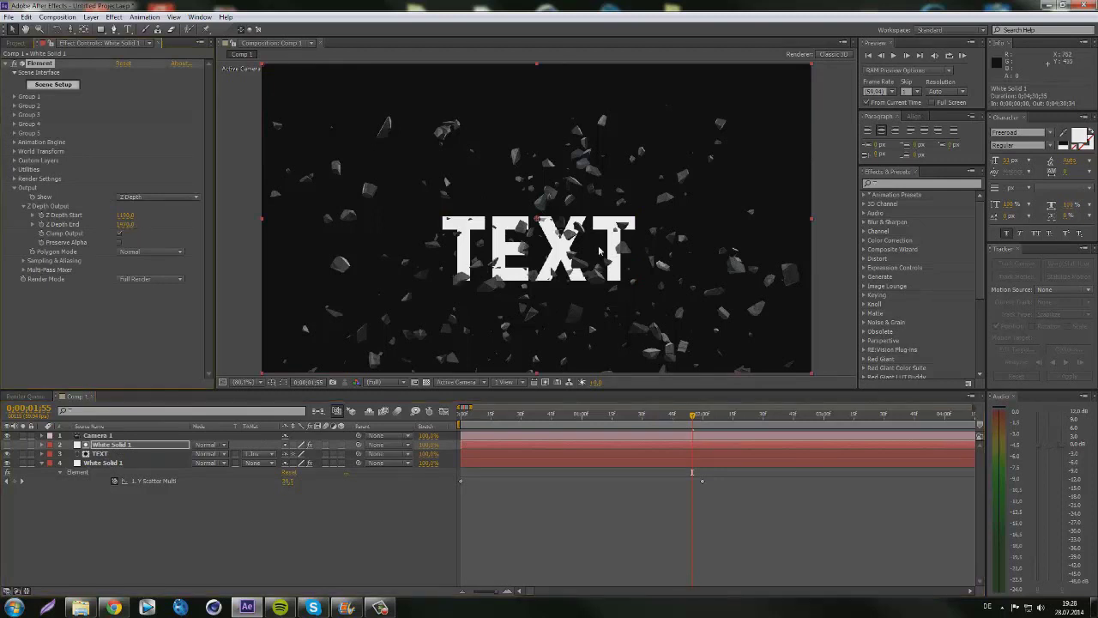
pyautogui.scroll(5, 623, 249)
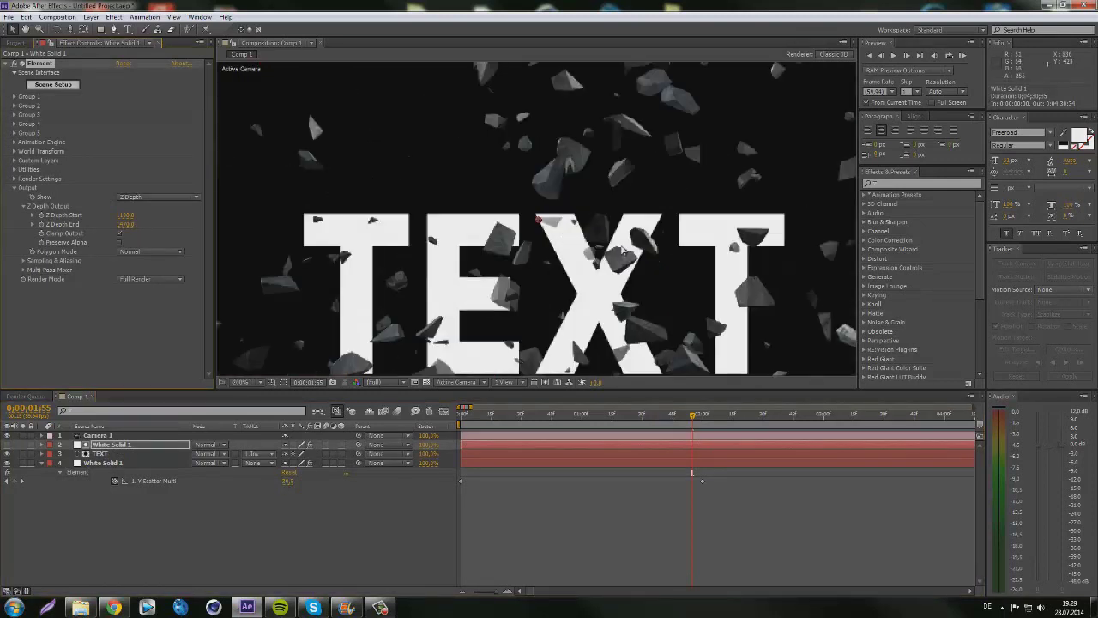
pyautogui.moveTo(395, 128); pyautogui.dragTo(394, 146)
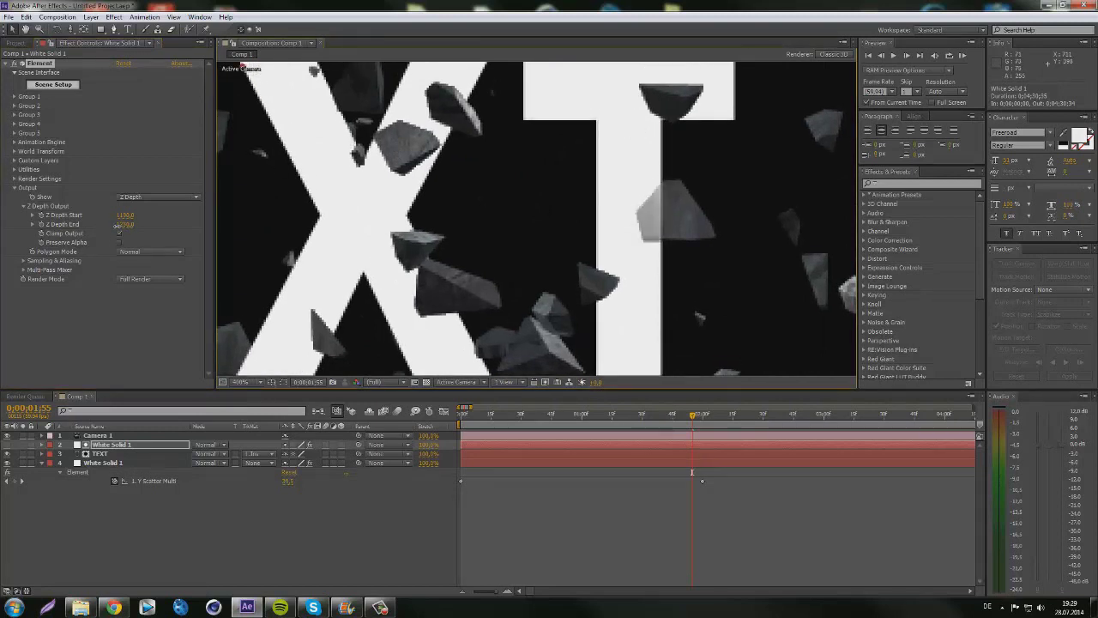
# - Set Z Depth End of the upper White Solid 1 to 1190
pyautogui.click(125, 224)
pyautogui.write('1190')
pyautogui.press('Return')
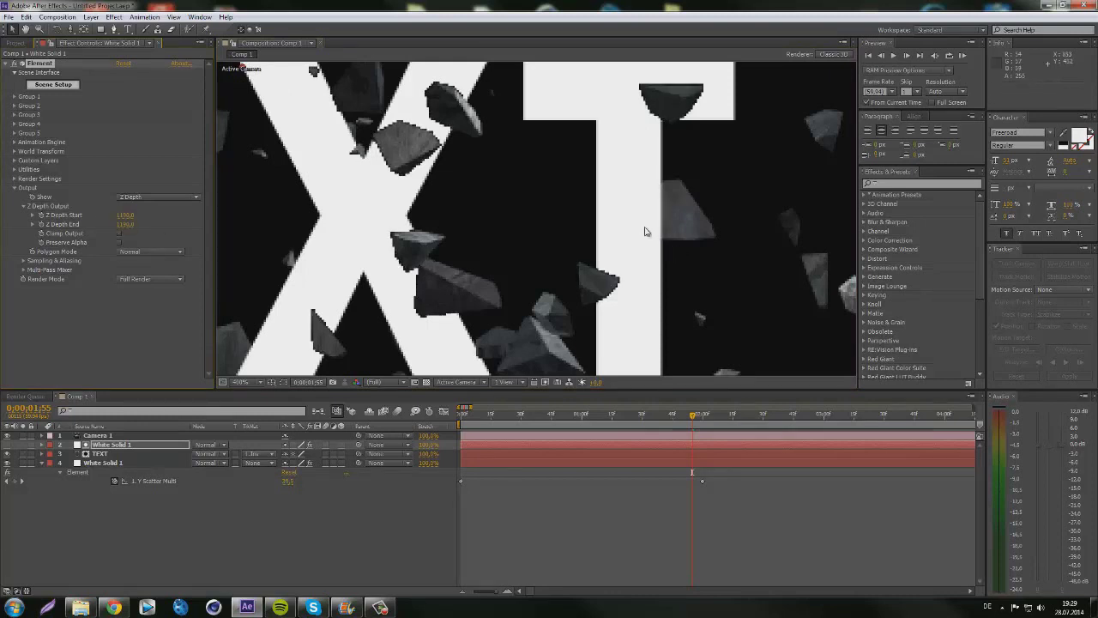
pyautogui.scroll(-3, 661, 228)
pyautogui.scroll(1, 662, 228)
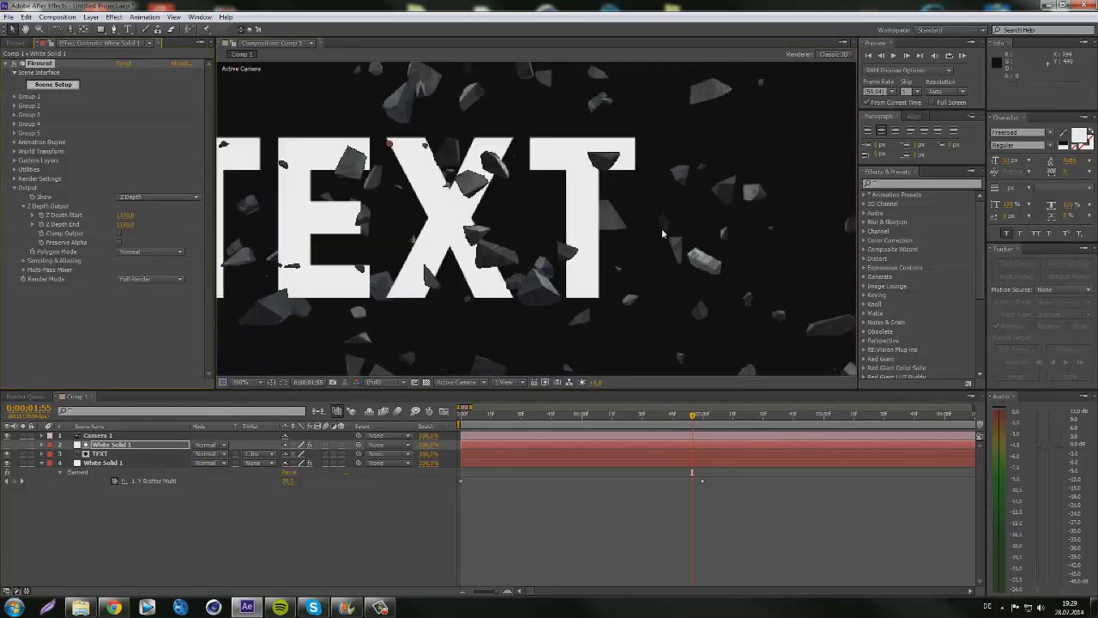
# - Set Z Depth Start and Z Depth End of the upper White Solid 1 both to about 1250
pyautogui.click(127, 215)
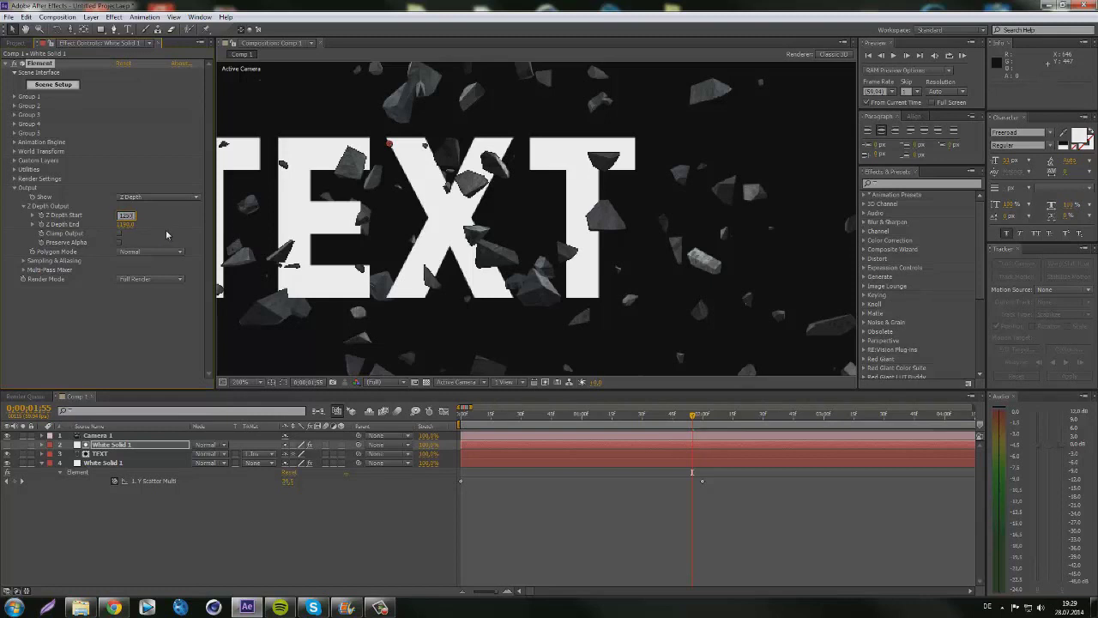
pyautogui.doubleClick(127, 215)
pyautogui.press('Return')
pyautogui.click(512, 275)
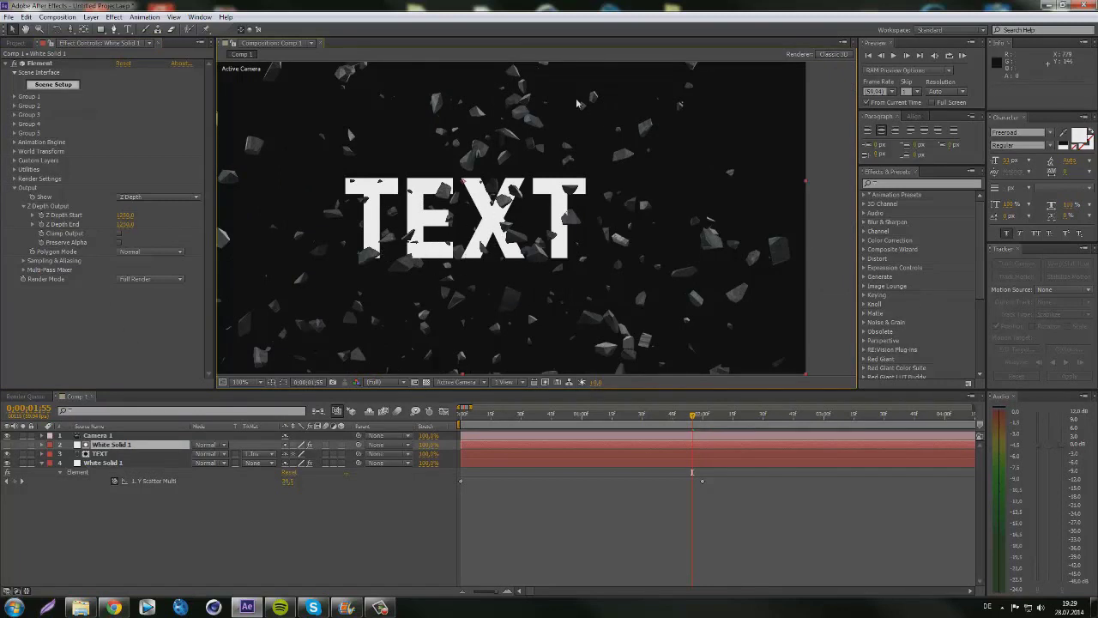
# - Orbit the camera around the debris to examine how the flat text sits inside it
pyautogui.press('v')
pyautogui.press('c')
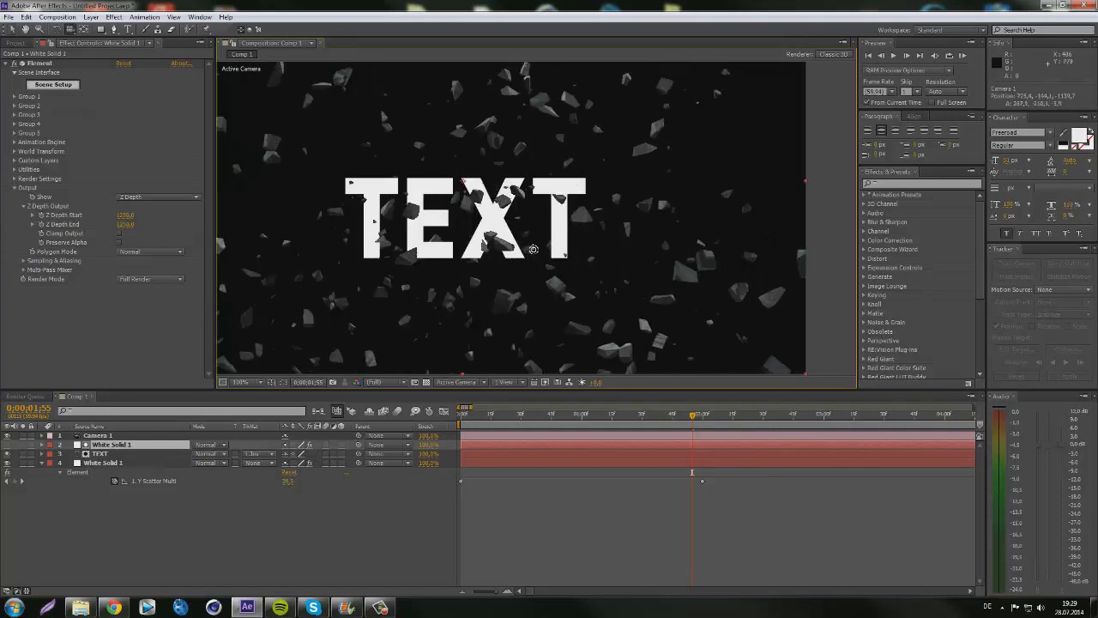
pyautogui.moveTo(572, 233); pyautogui.dragTo(605, 343)
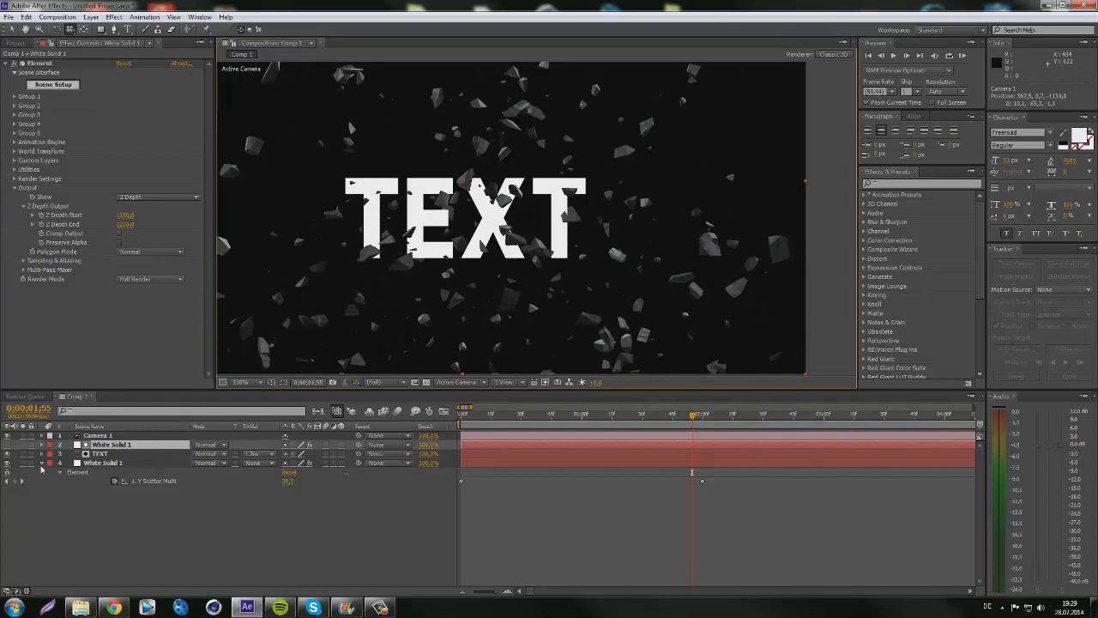
# - Delete the upper White Solid 1 matte layer and turn the TEXT layer into a 3D layer
pyautogui.click(105, 447)
pyautogui.press('Delete')
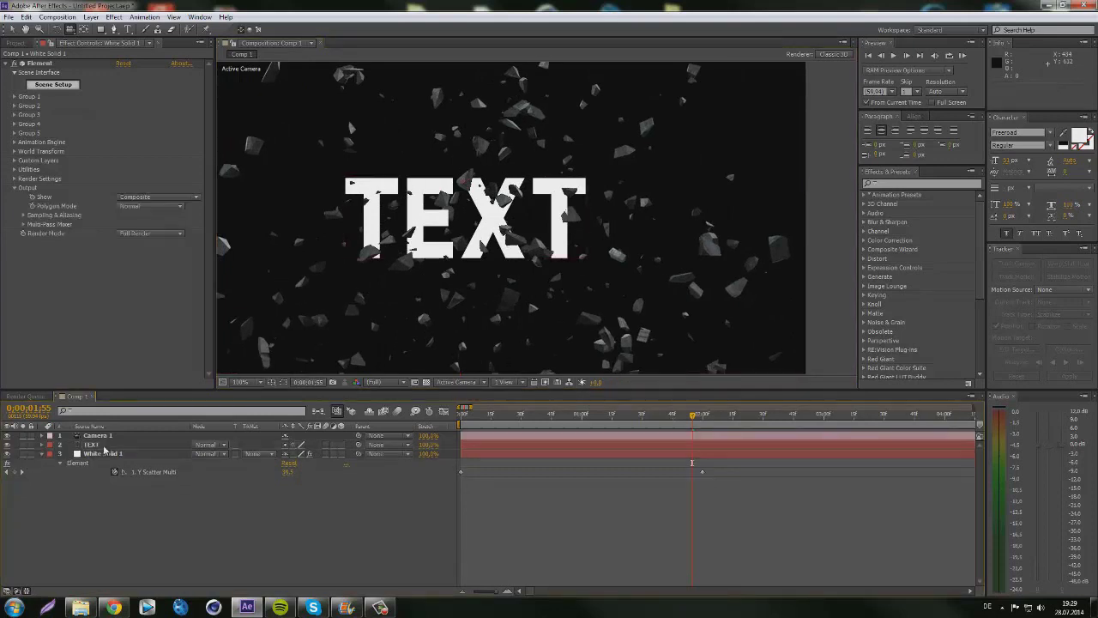
pyautogui.click(104, 445)
pyautogui.click(253, 384)
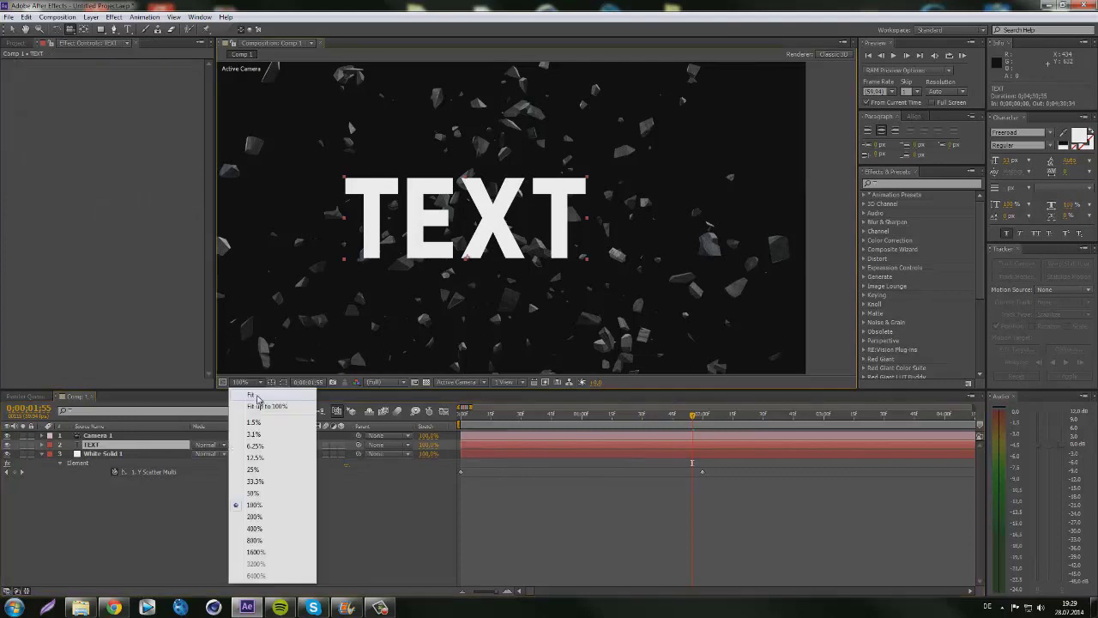
pyautogui.click(259, 401)
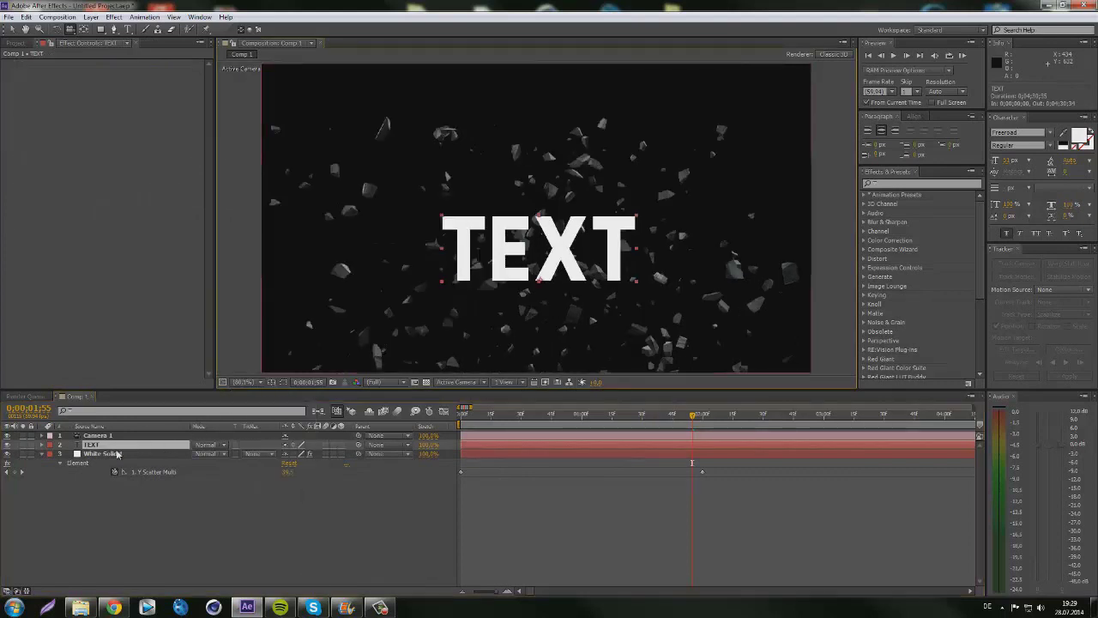
pyautogui.click(341, 445)
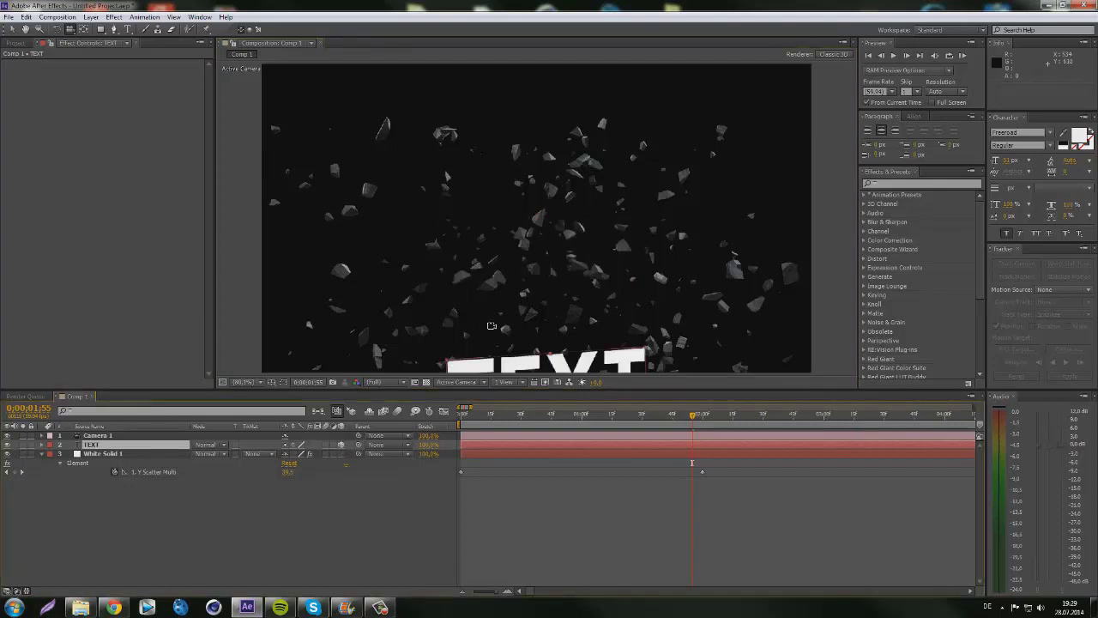
# - Pan and orbit the camera around the 3D TEXT layer to examine it from different angles against the debris
pyautogui.moveTo(570, 326); pyautogui.dragTo(578, 305)
pyautogui.moveTo(580, 414); pyautogui.dragTo(588, 204)
pyautogui.press('c')
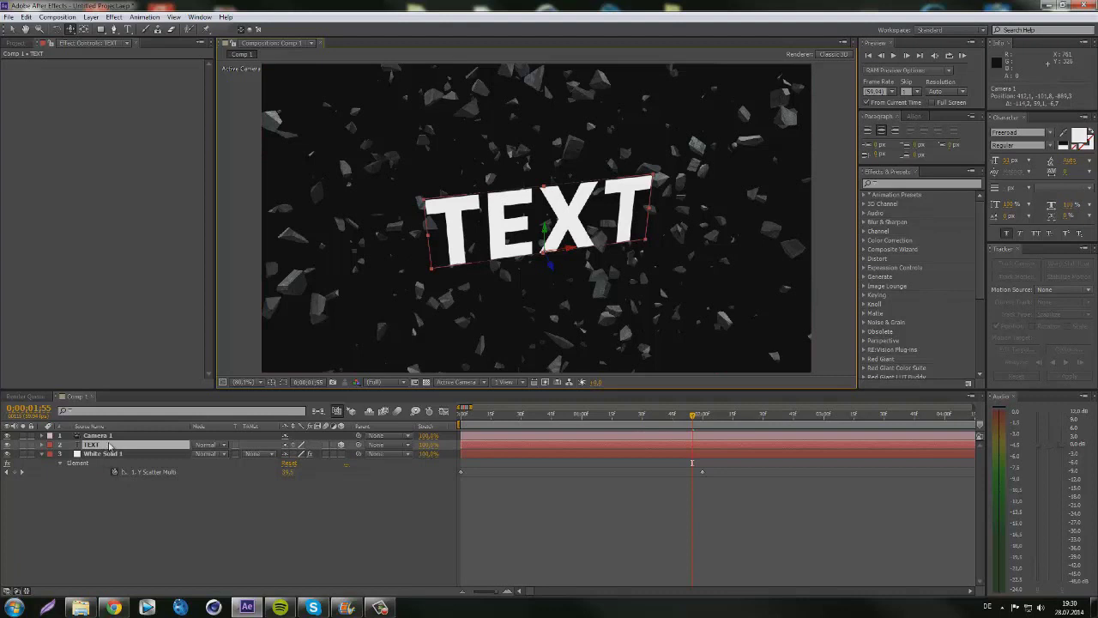
pyautogui.moveTo(533, 235); pyautogui.dragTo(548, 298)
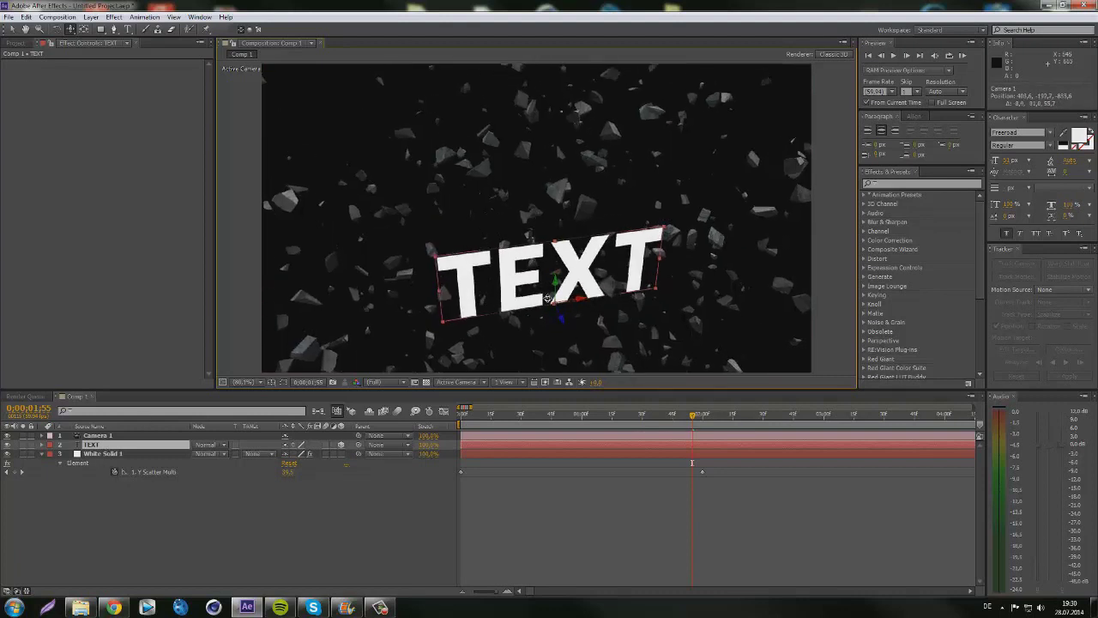
pyautogui.moveTo(622, 278); pyautogui.dragTo(588, 311)
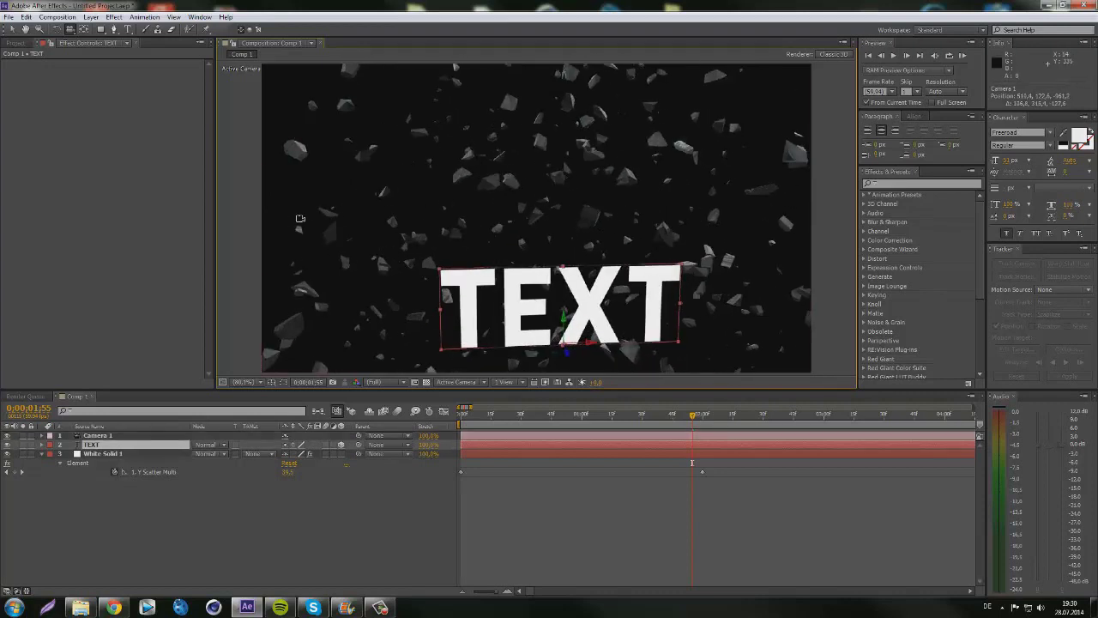
# - Delete the TEXT and White Solid 1 layers, keeping only Camera 1 in the composition
pyautogui.keyDown('shift'); pyautogui.click(107, 455); pyautogui.keyUp('shift')
pyautogui.press('Delete')
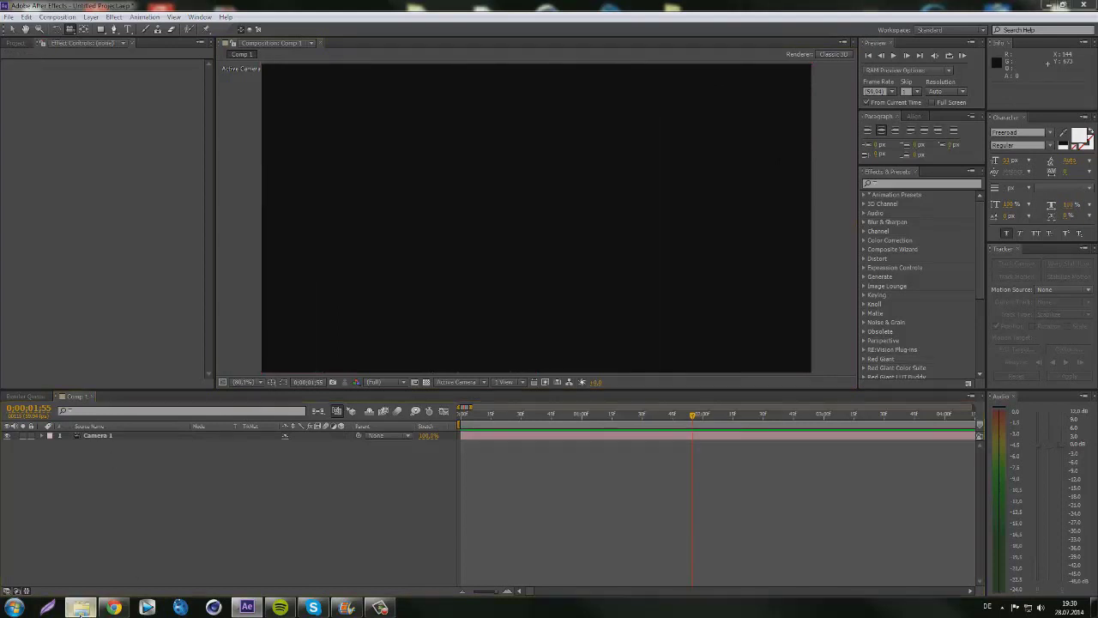
# - Open the Golden Trailer video from the Edits folder, examine its opening shattered-logo scene, and close the player
pyautogui.click(81, 607)
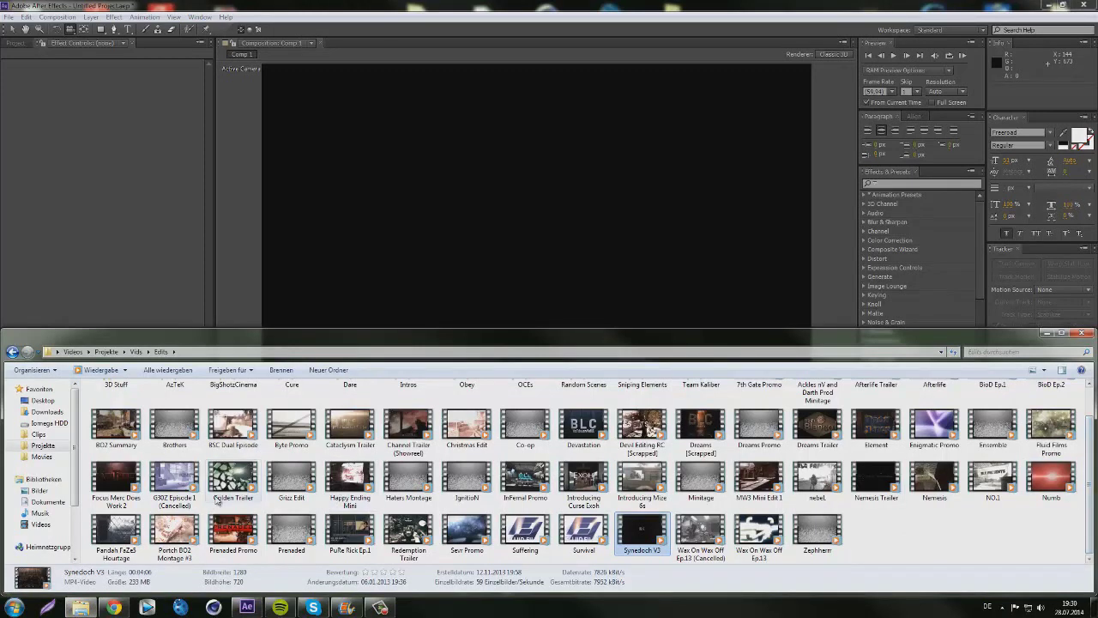
pyautogui.doubleClick(250, 478)
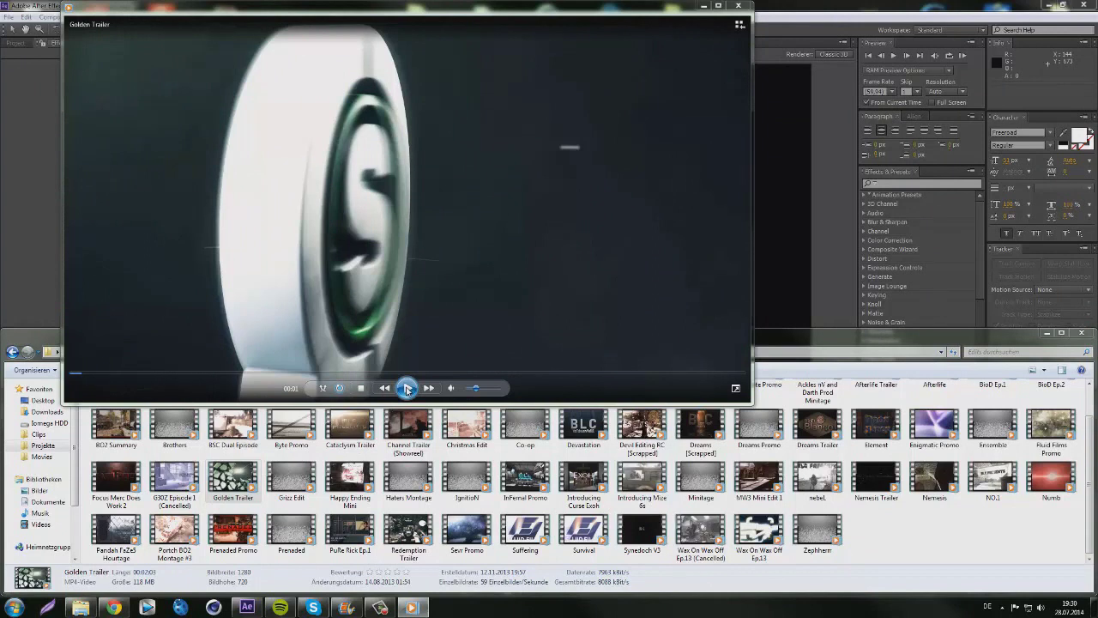
pyautogui.click(407, 387)
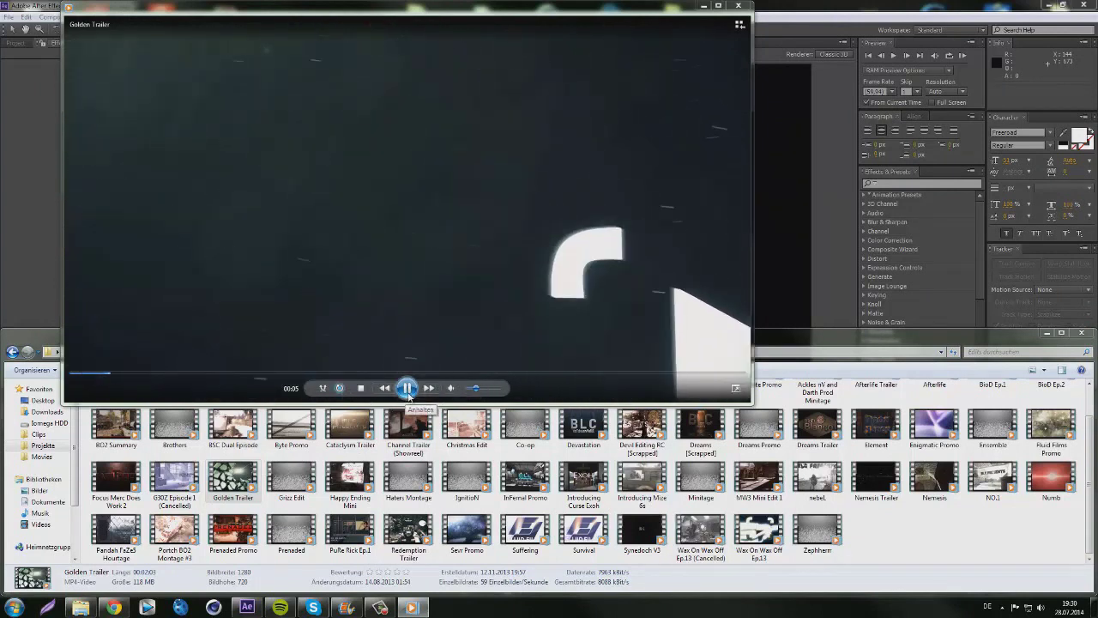
pyautogui.click(409, 392)
pyautogui.click(407, 388)
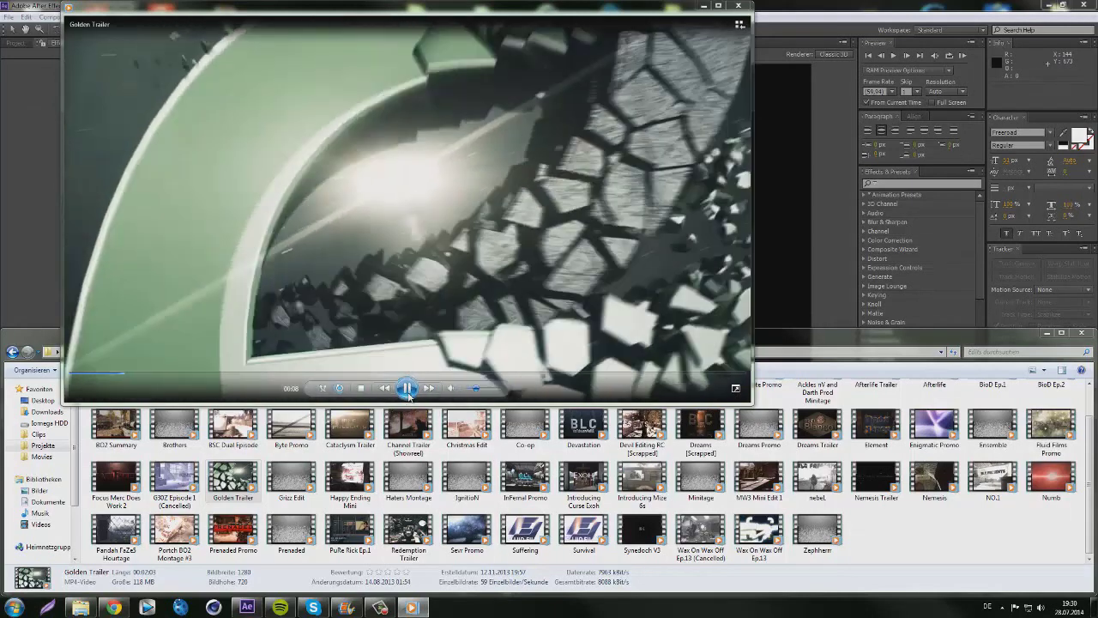
pyautogui.click(409, 390)
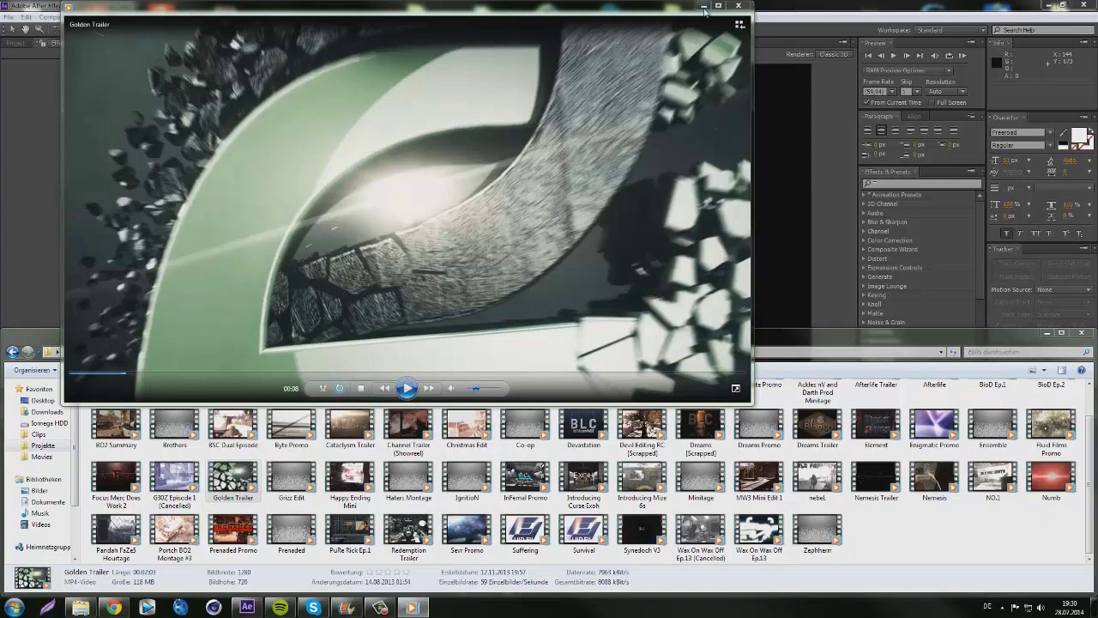
pyautogui.click(737, 5)
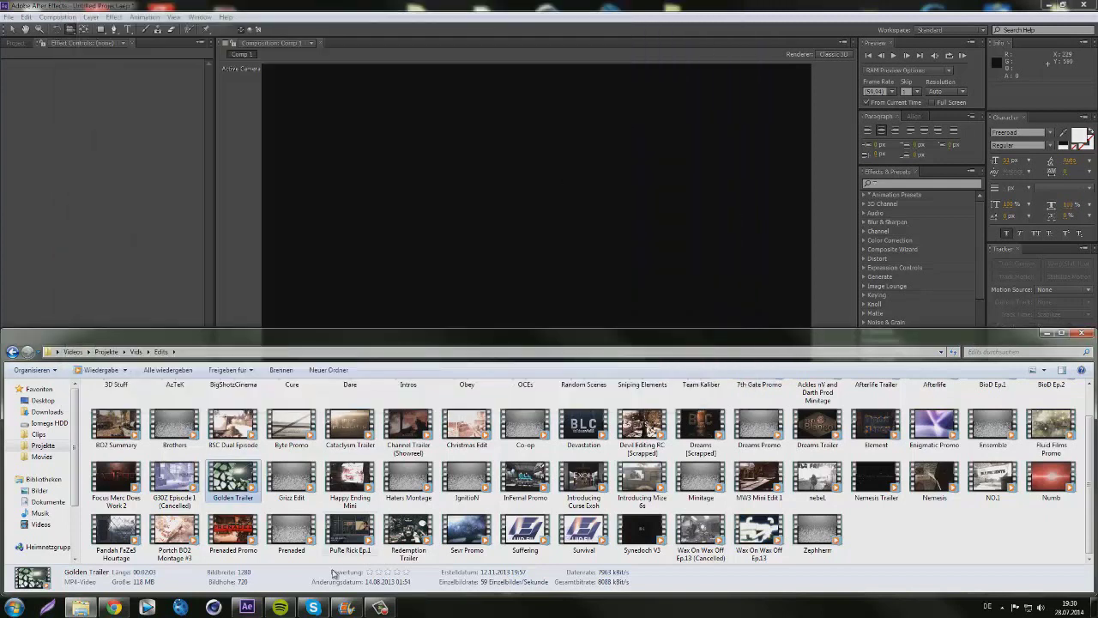
# - Switch to Cinema 4D and add a MoText object to the empty scene
pyautogui.click(214, 608)
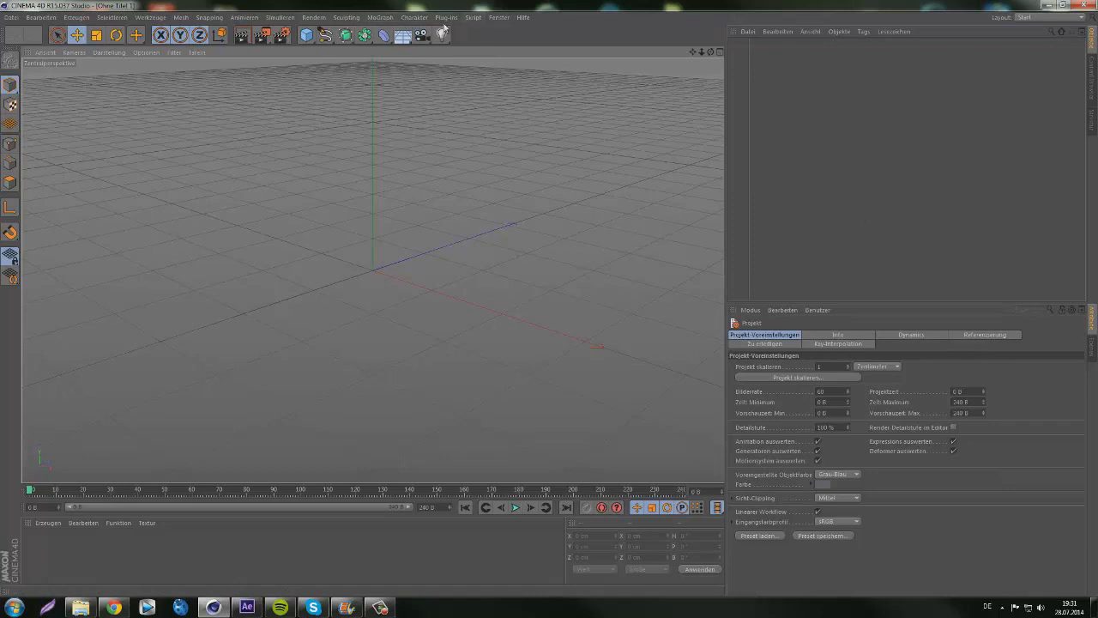
pyautogui.click(381, 18)
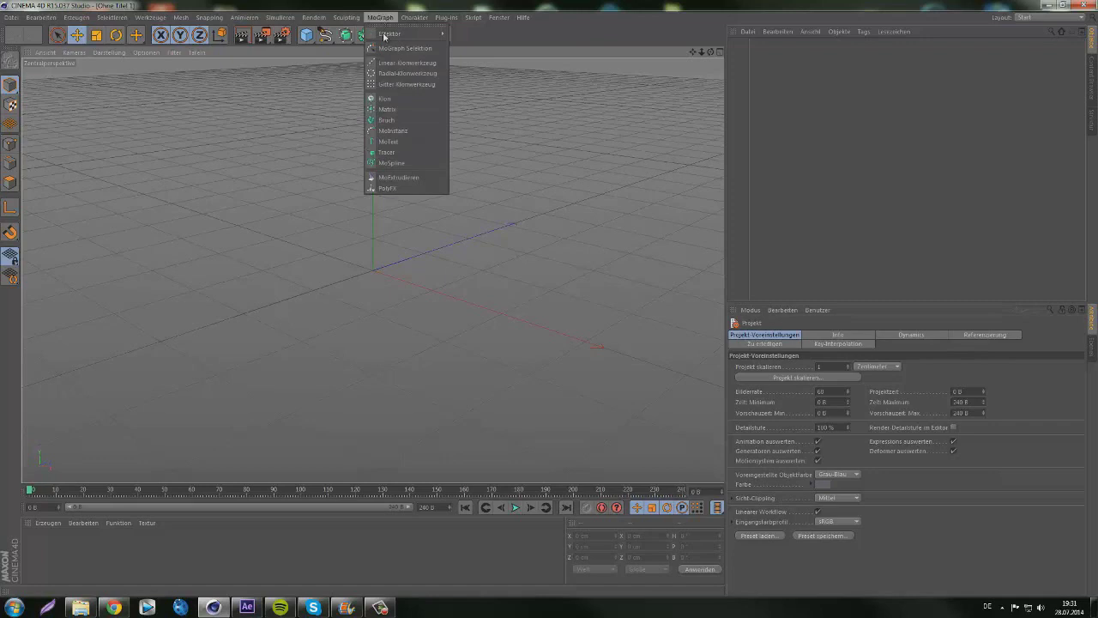
pyautogui.click(388, 140)
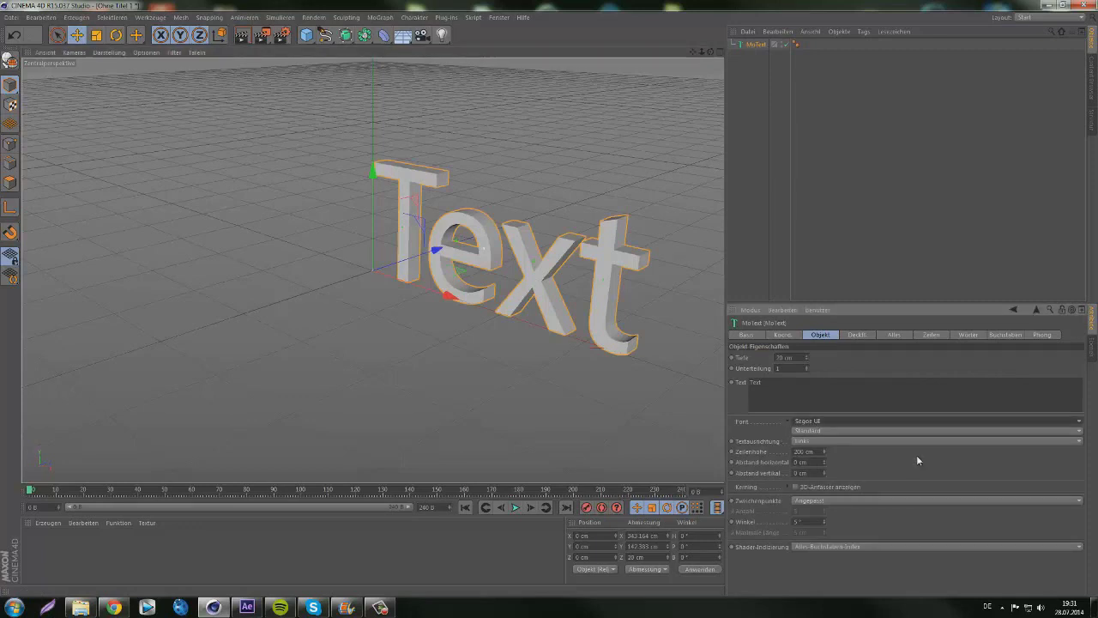
# - Set the MoText object's text alignment to Mitte, keeping the Segoe UI font in the Standard style
pyautogui.click(858, 421)
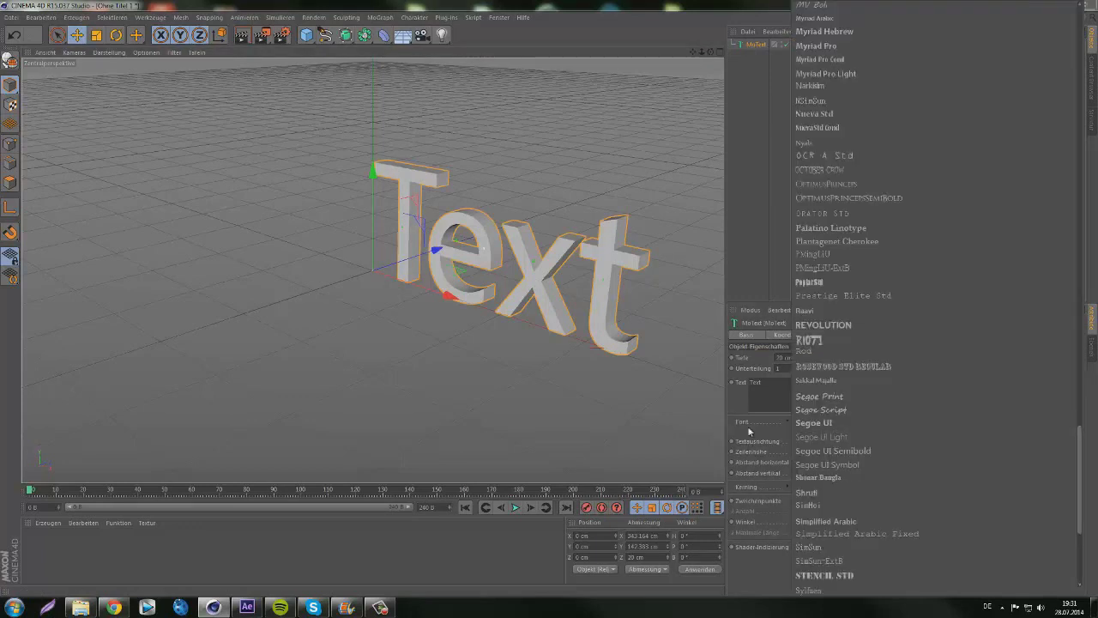
pyautogui.click(819, 427)
pyautogui.click(819, 431)
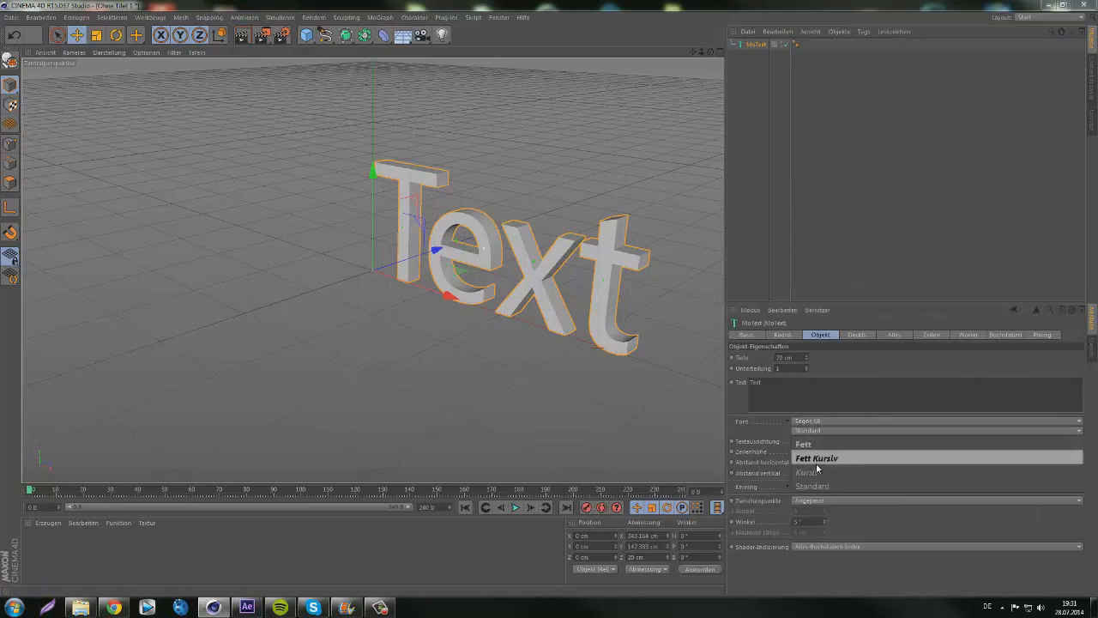
pyautogui.click(789, 440)
pyautogui.click(802, 442)
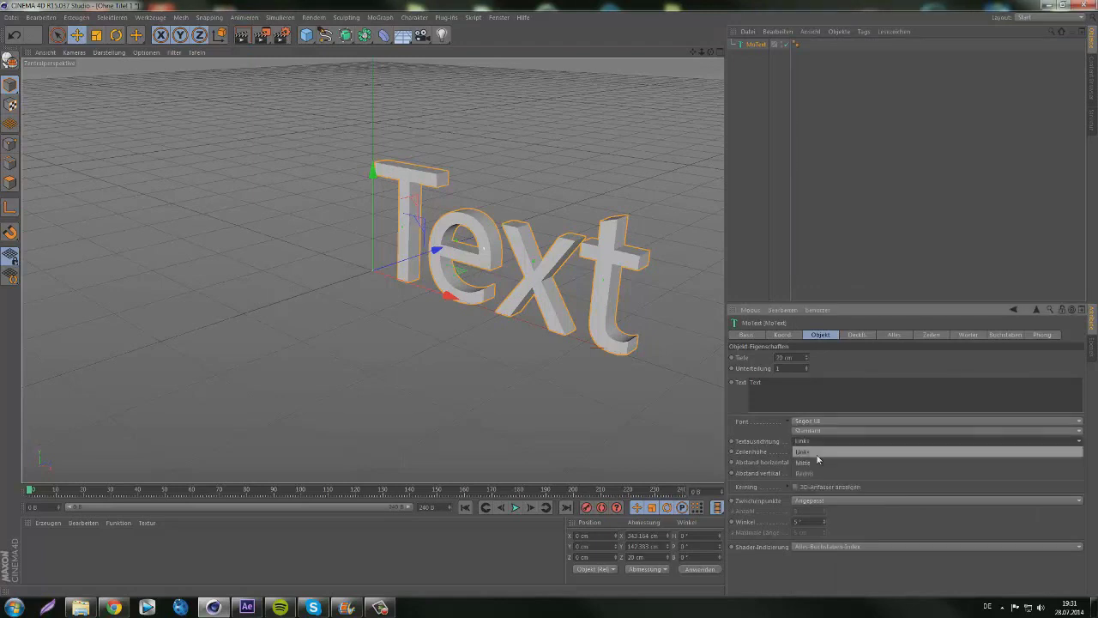
pyautogui.click(815, 462)
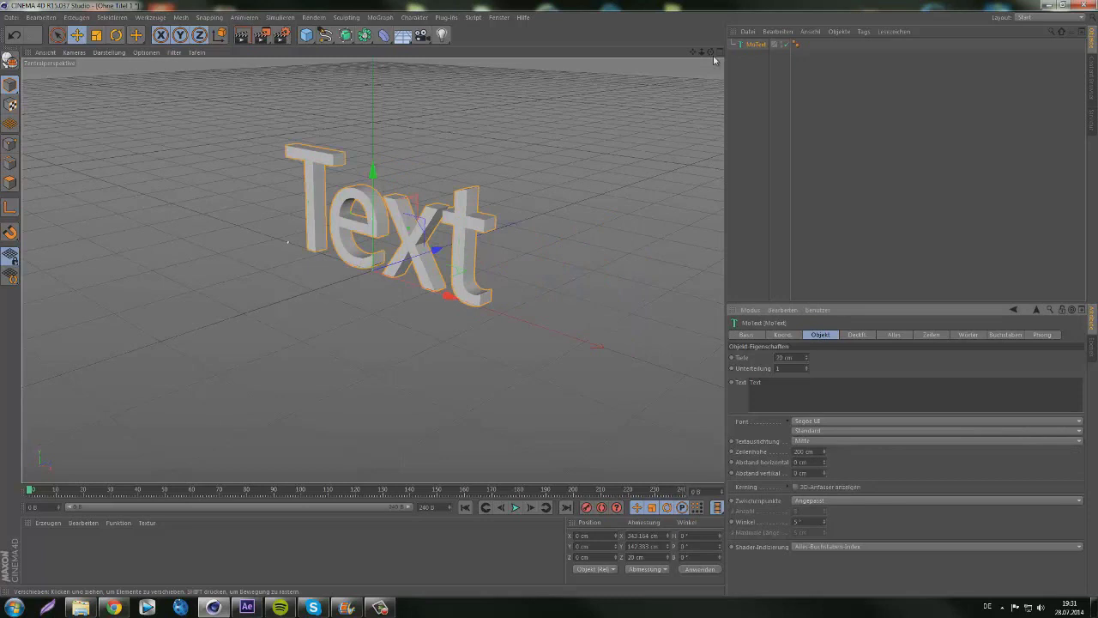
# - Break the MoText object into 45 random pieces with the Thrausi plug-in and close its window
pyautogui.moveTo(550, 301); pyautogui.dragTo(559, 292)
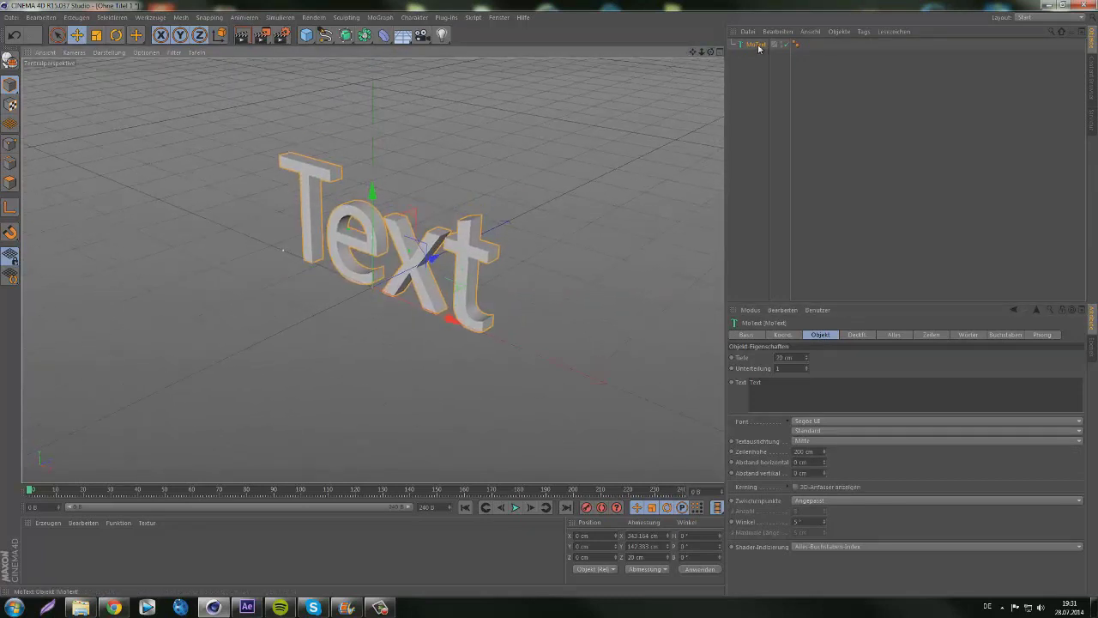
pyautogui.click(447, 18)
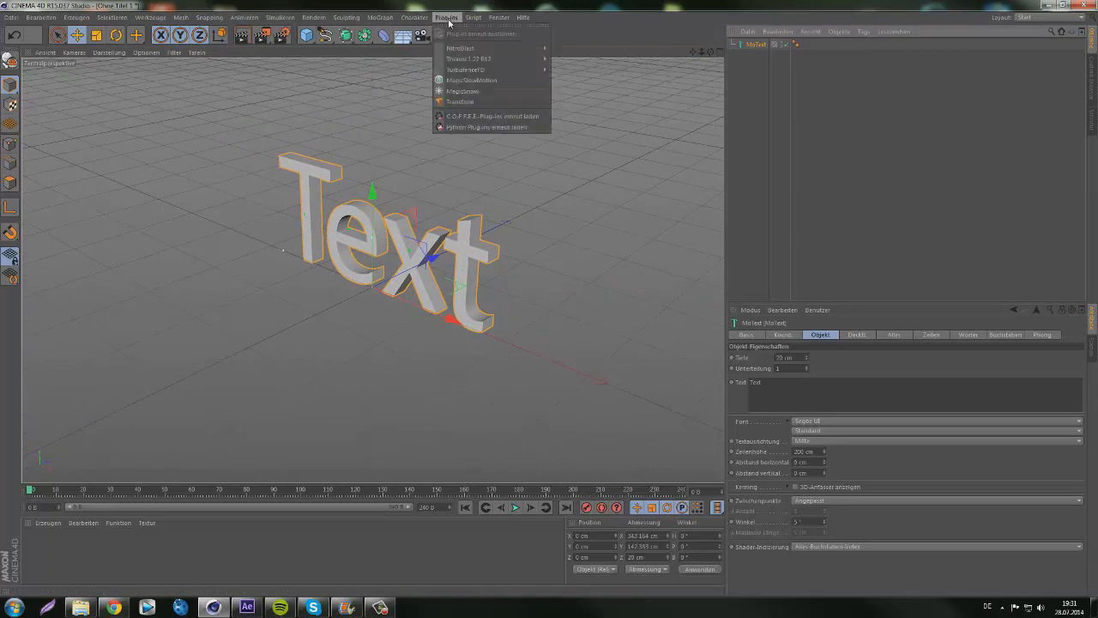
pyautogui.moveTo(473, 59)
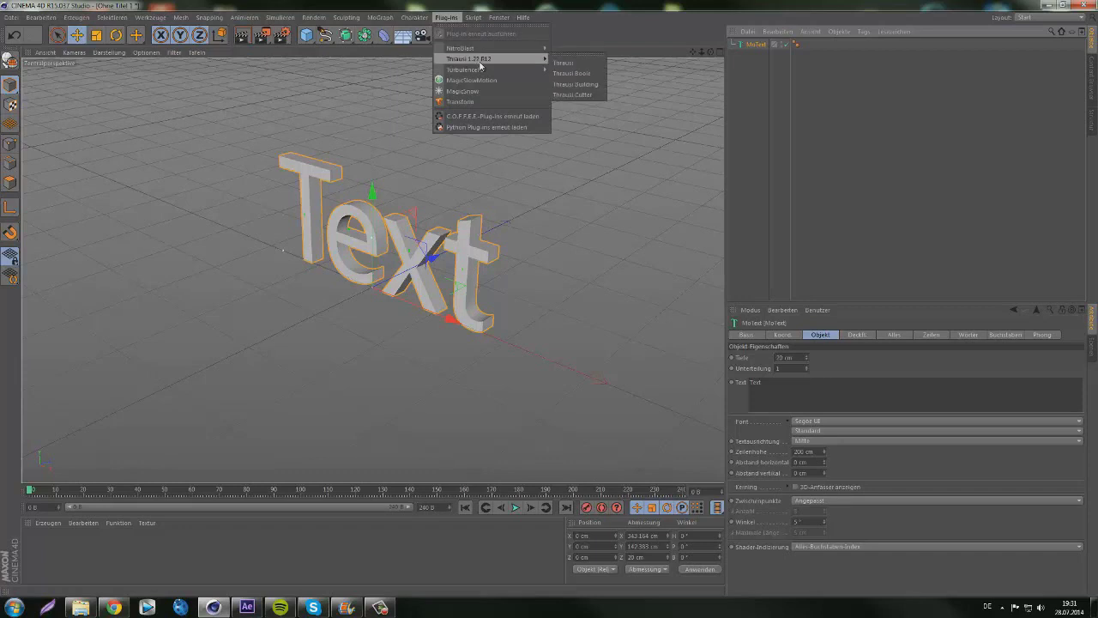
pyautogui.click(565, 63)
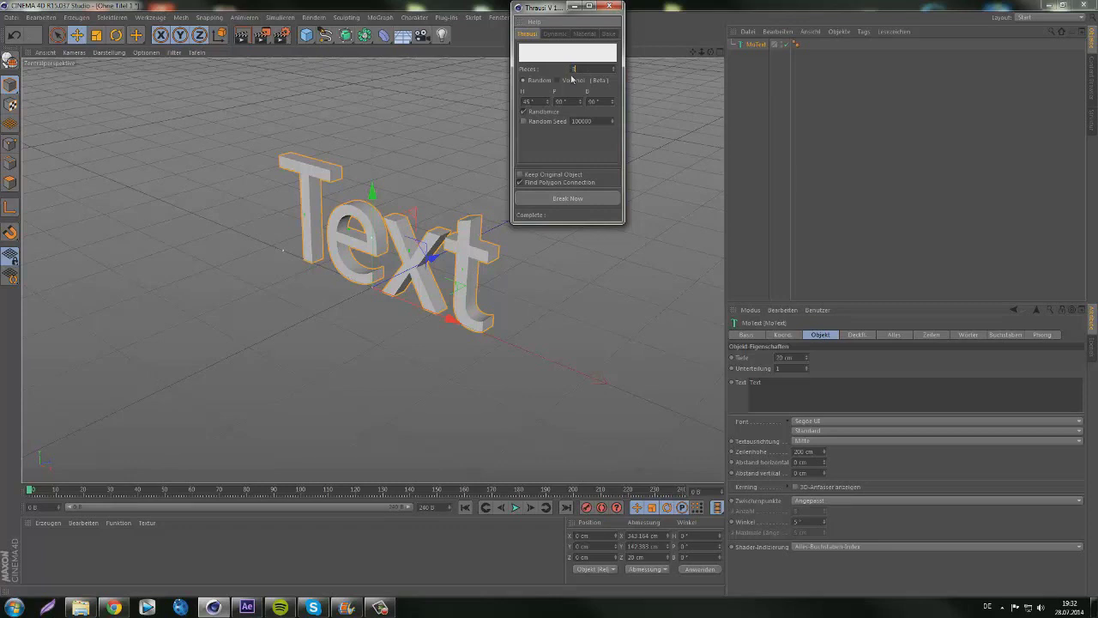
pyautogui.write('45')
pyautogui.click(565, 201)
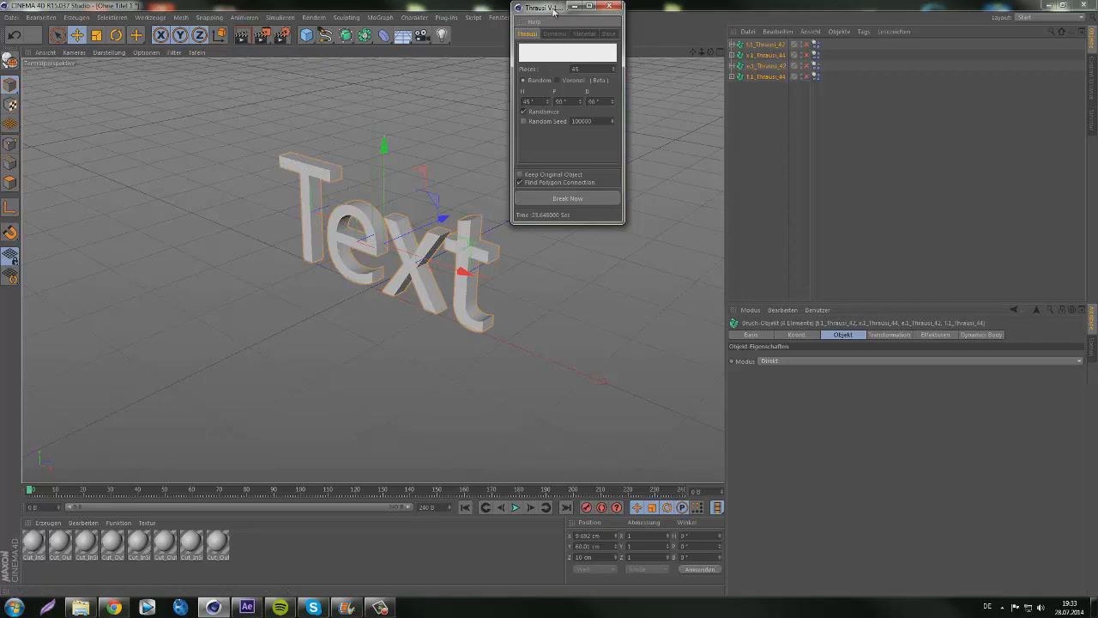
pyautogui.click(608, 6)
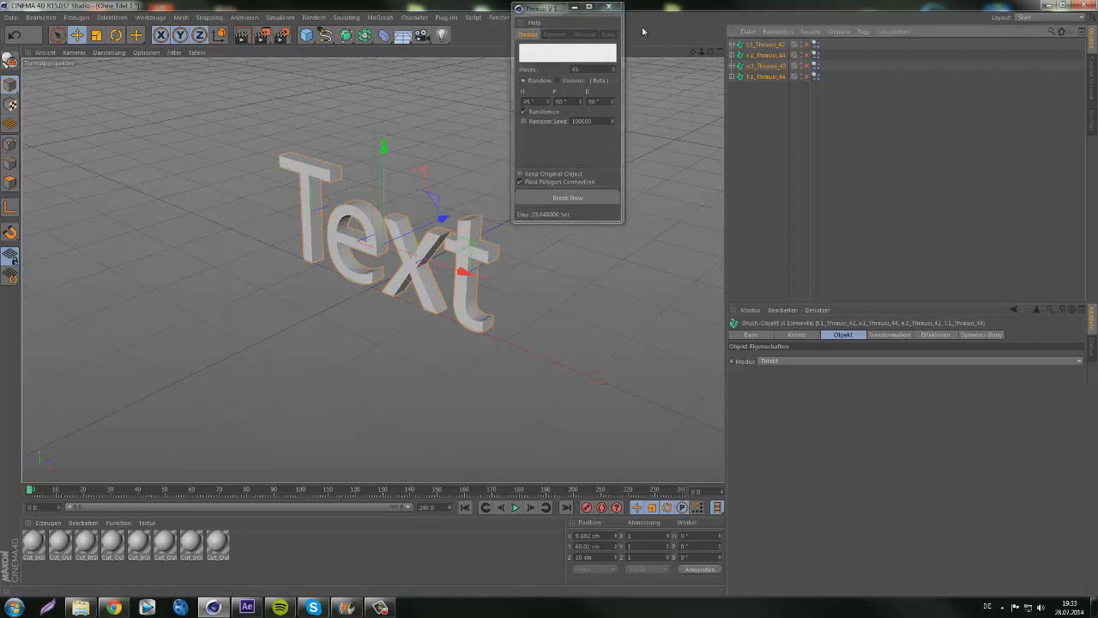
# - Examine the fracture pieces inside the letter t's Thrausi group, leaving the group collapsed and deselected
pyautogui.click(766, 94)
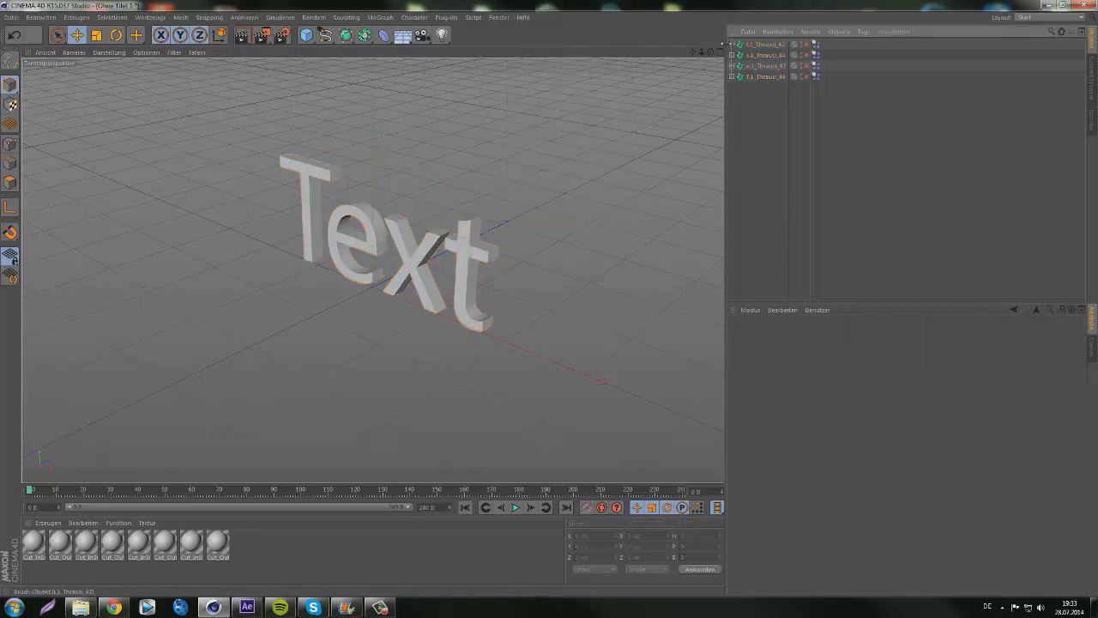
pyautogui.click(769, 44)
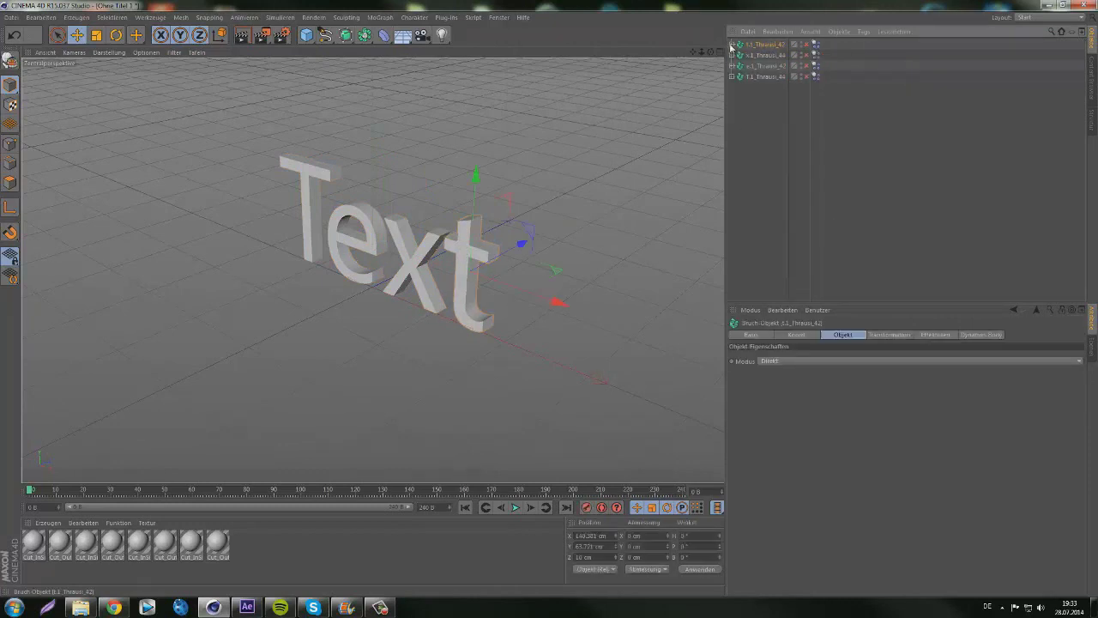
pyautogui.click(732, 46)
pyautogui.scroll(-10, 758, 155)
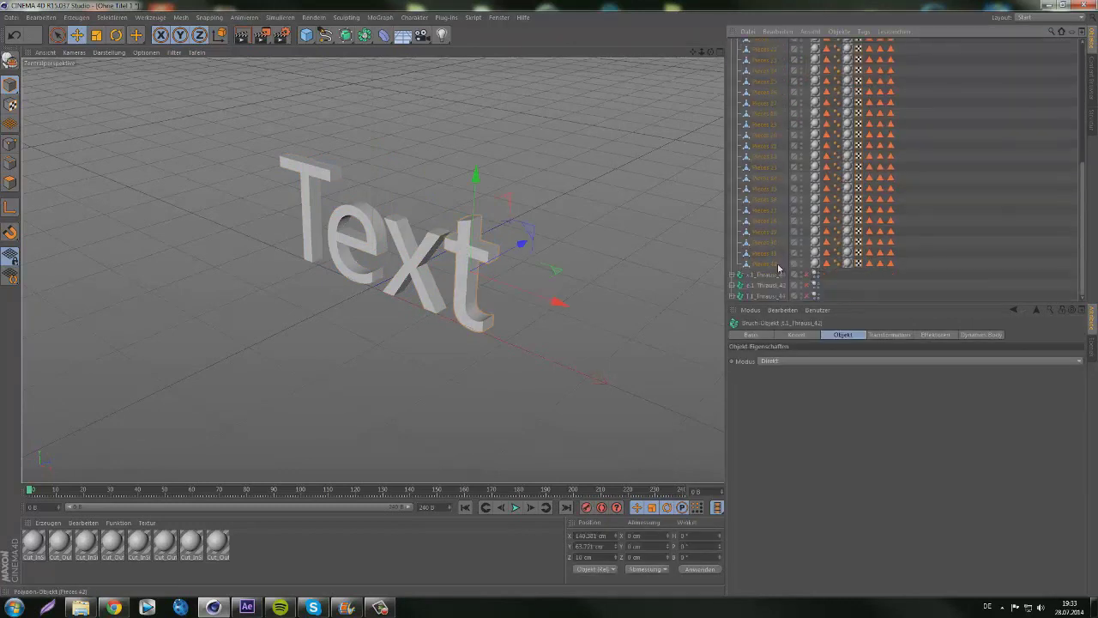
pyautogui.scroll(10, 770, 260)
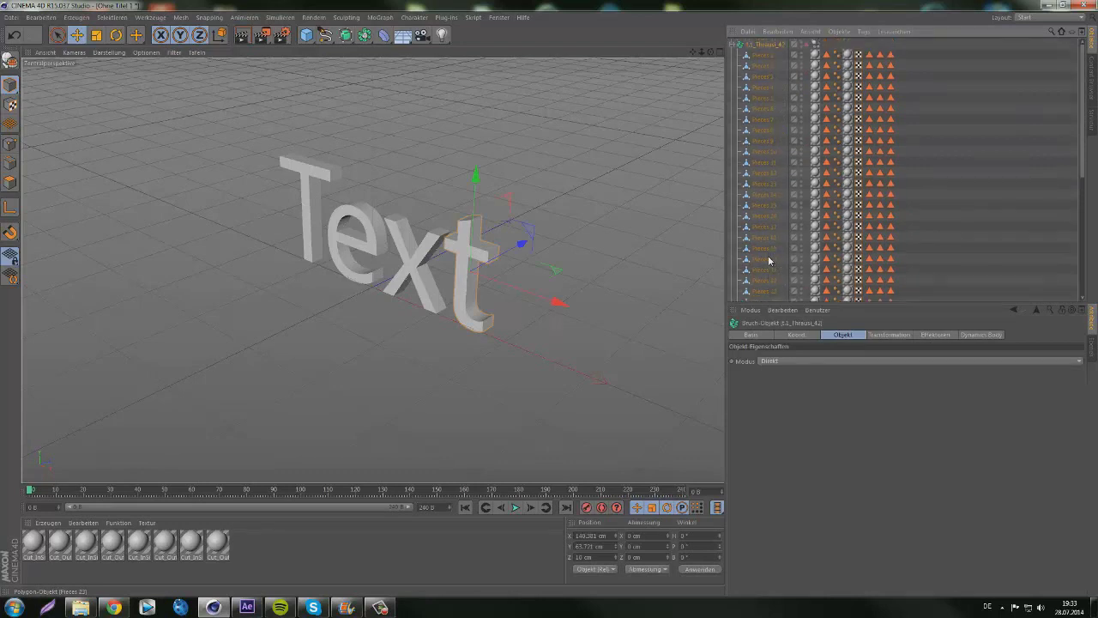
pyautogui.click(733, 45)
pyautogui.click(768, 150)
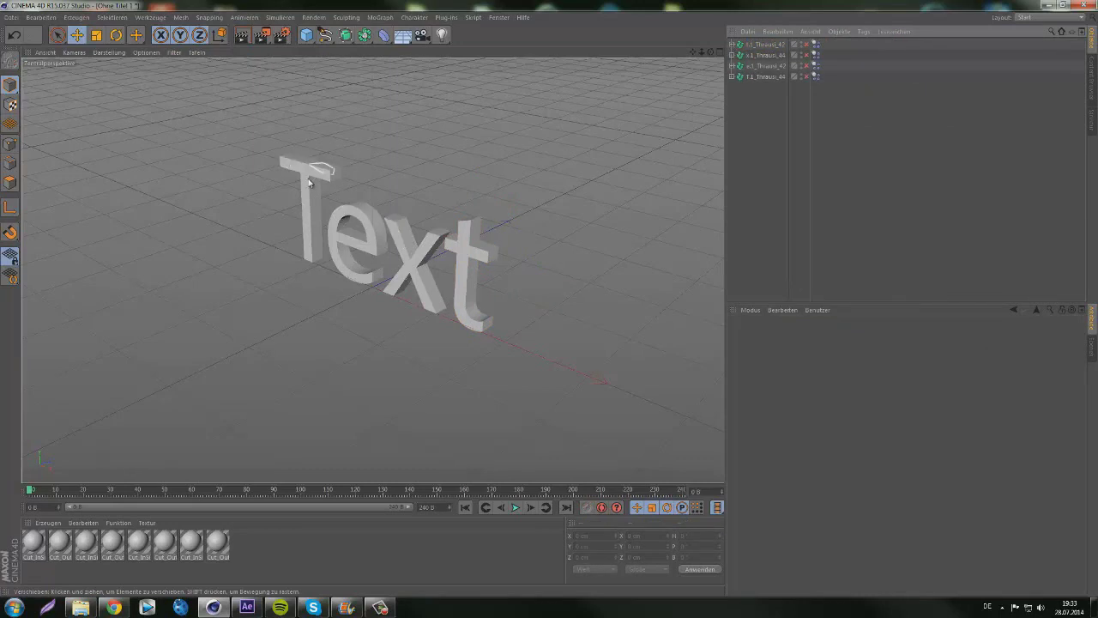
# - Start a Wavefront OBJ export and create a folder named Tutorial inside Projects > 3D Stuff as its destination
pyautogui.click(10, 17)
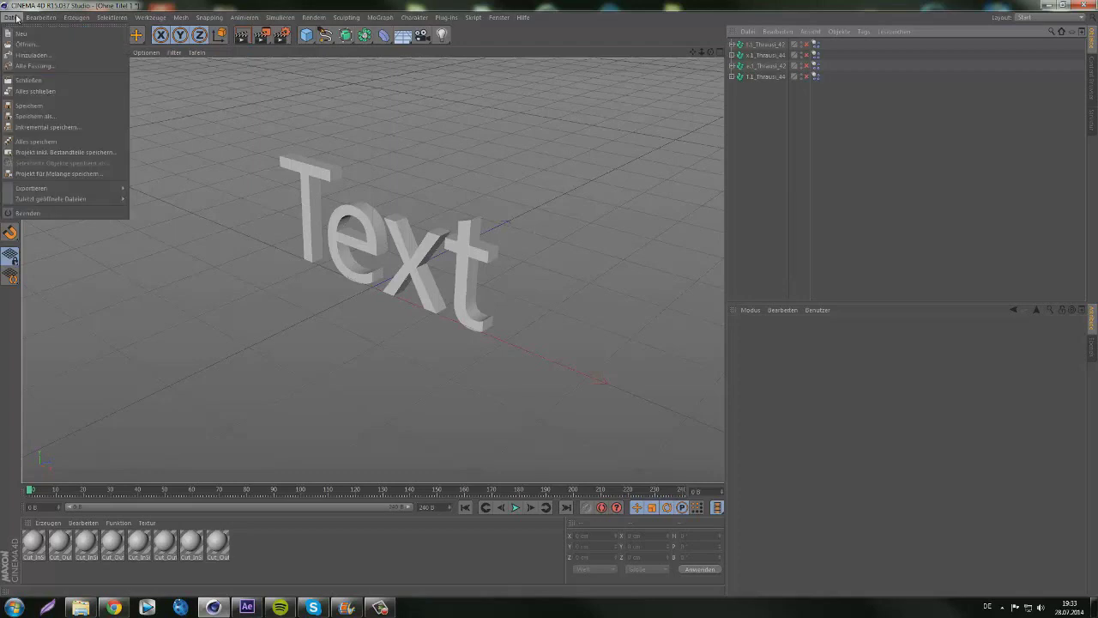
pyautogui.moveTo(52, 188)
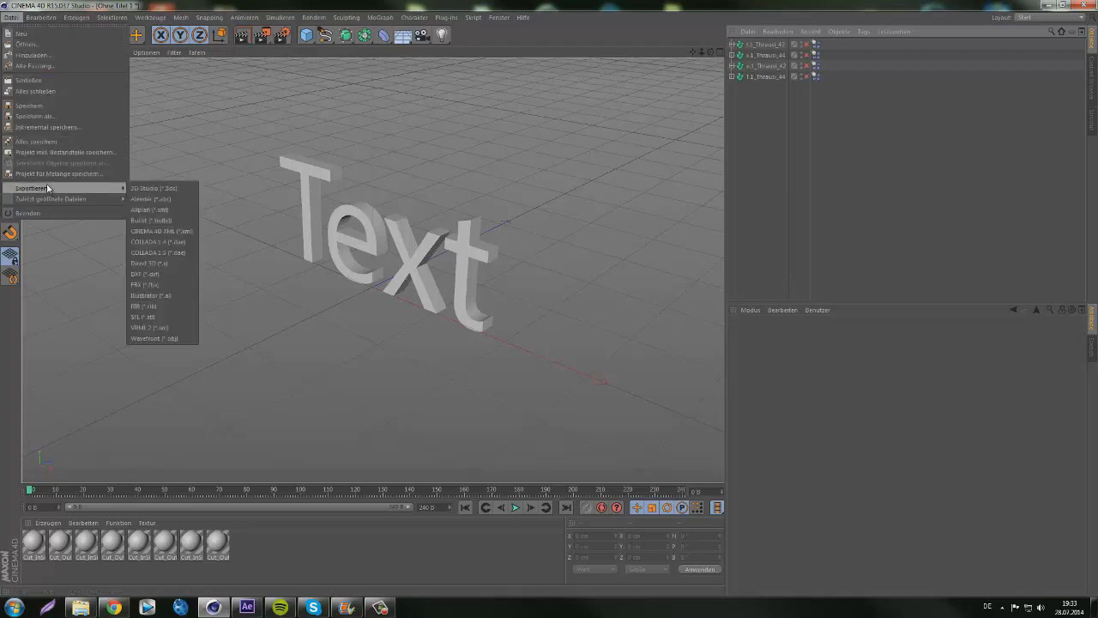
pyautogui.click(163, 338)
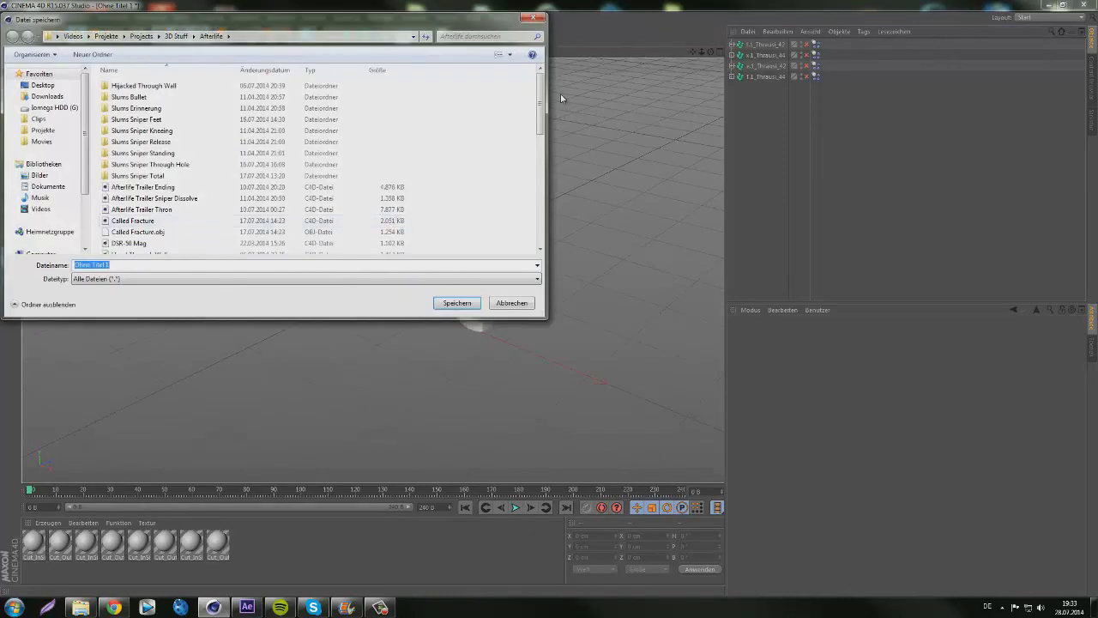
pyautogui.click(50, 132)
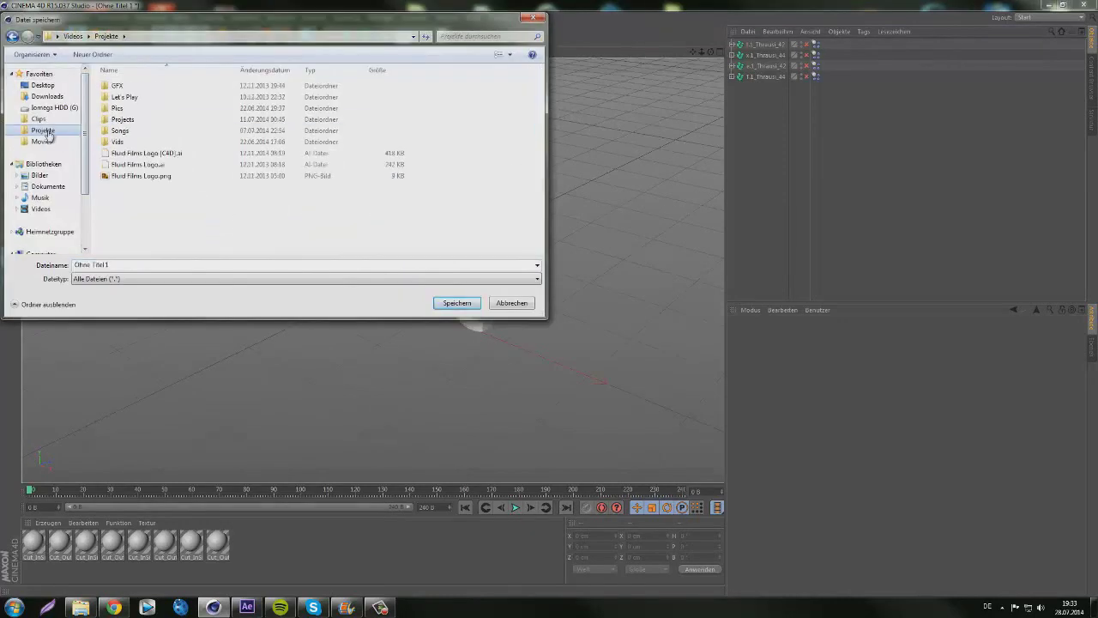
pyautogui.doubleClick(124, 121)
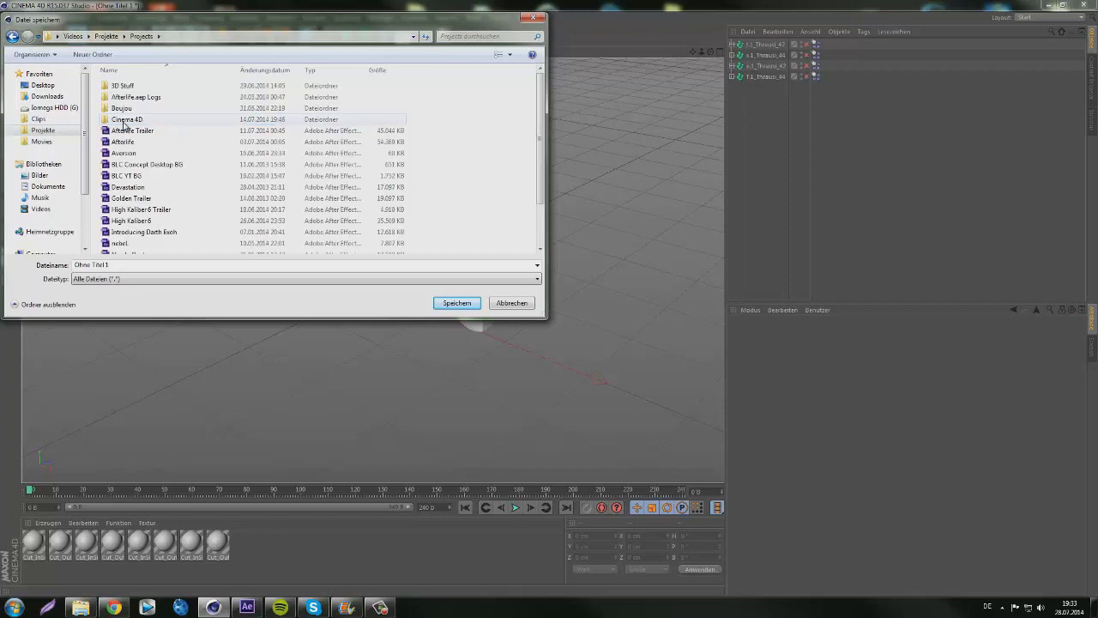
pyautogui.doubleClick(143, 86)
pyautogui.click(92, 54)
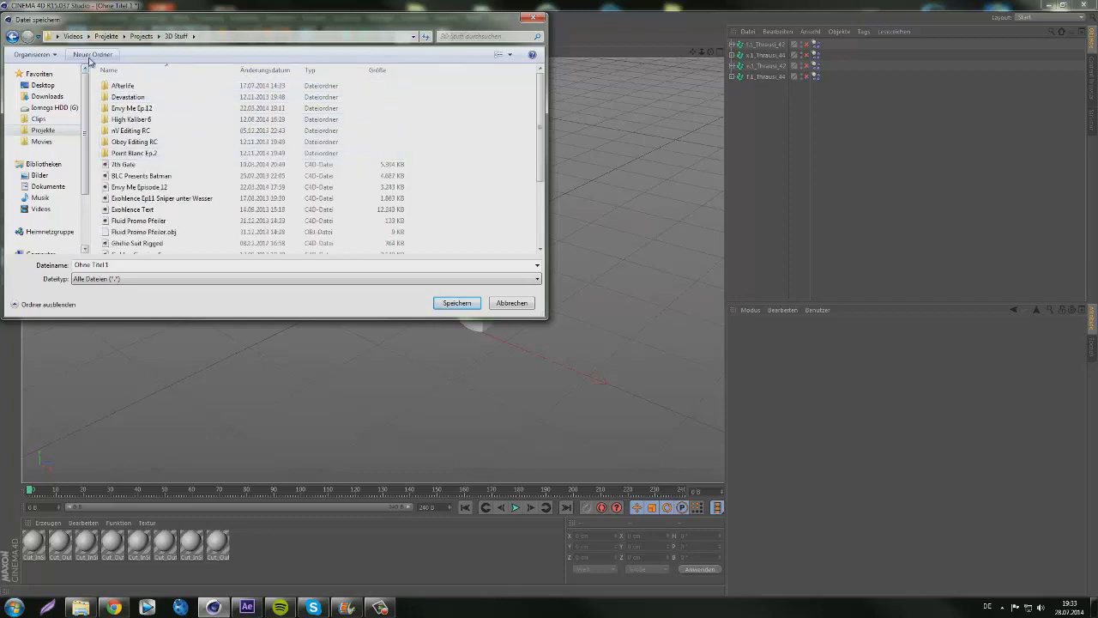
pyautogui.write('Tutorial')
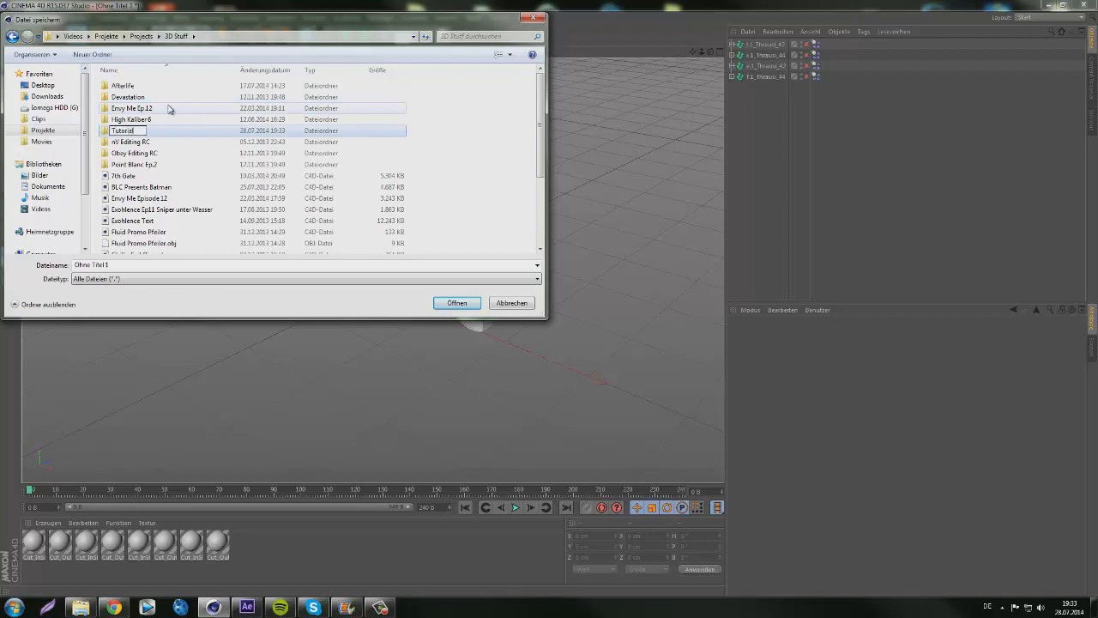
pyautogui.press('Return')
pyautogui.press('Return')
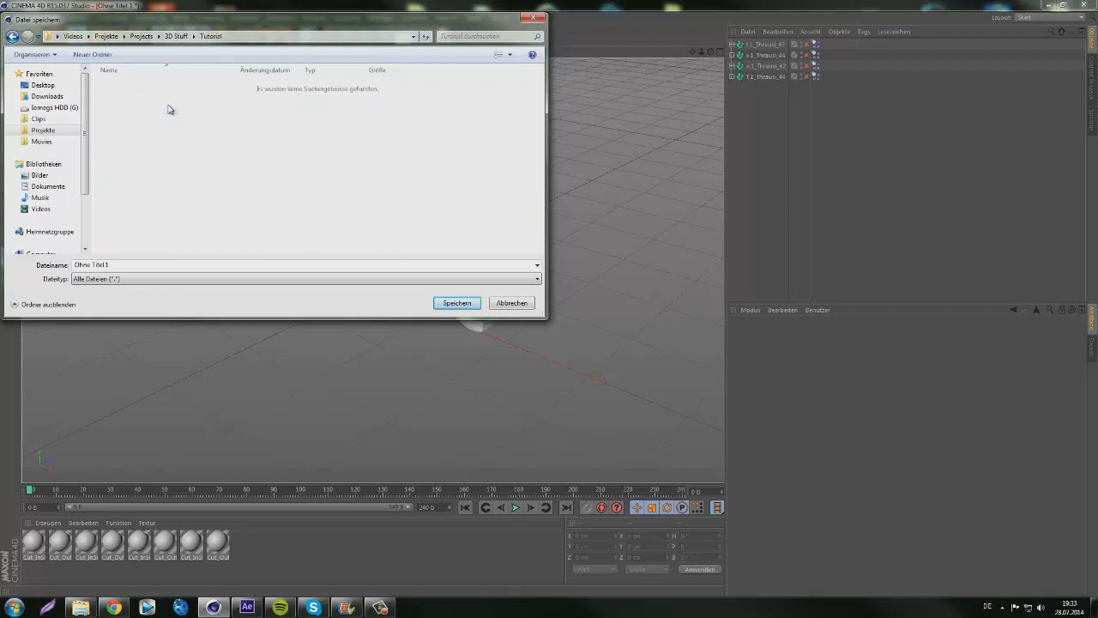
# - Name the OBJ file Text Fractured and export it in centimetres
pyautogui.click(157, 264)
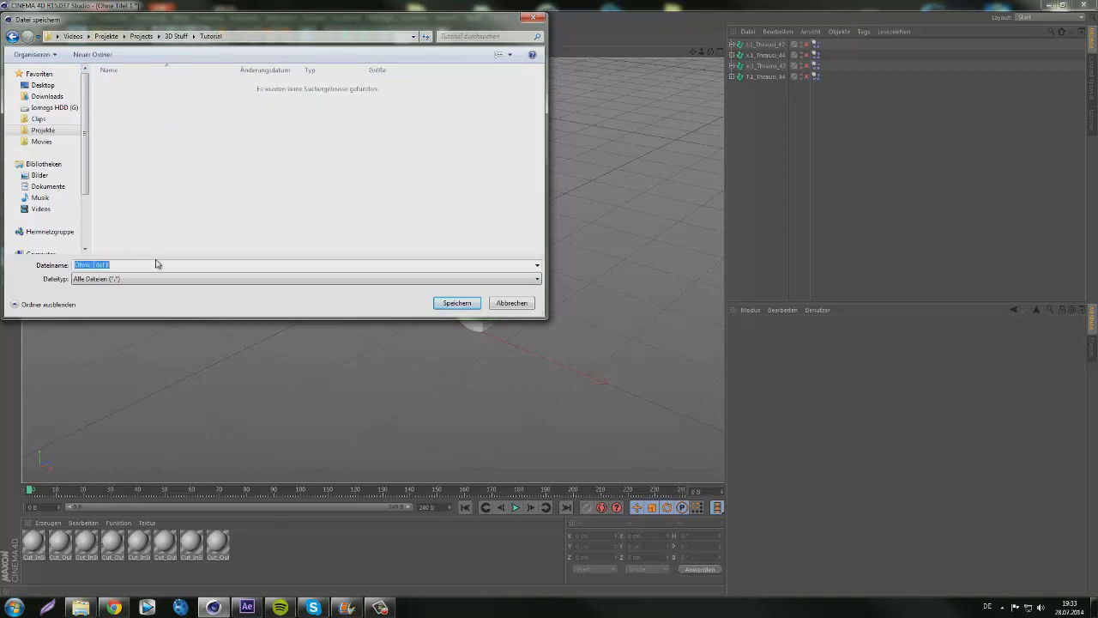
pyautogui.write('Tu')
pyautogui.press('Return')
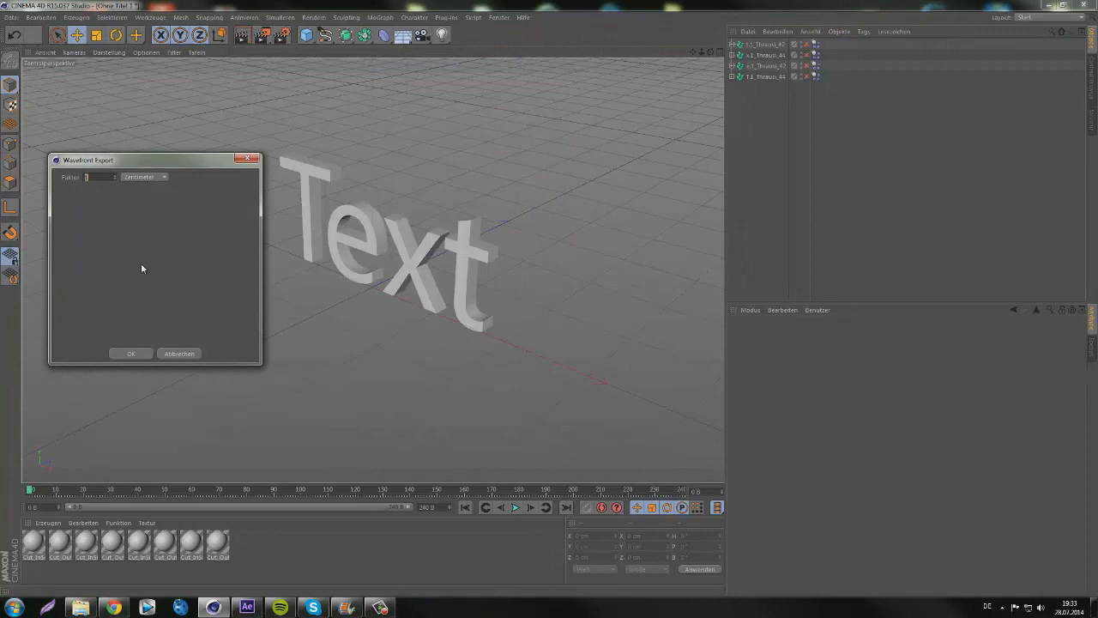
pyautogui.click(130, 355)
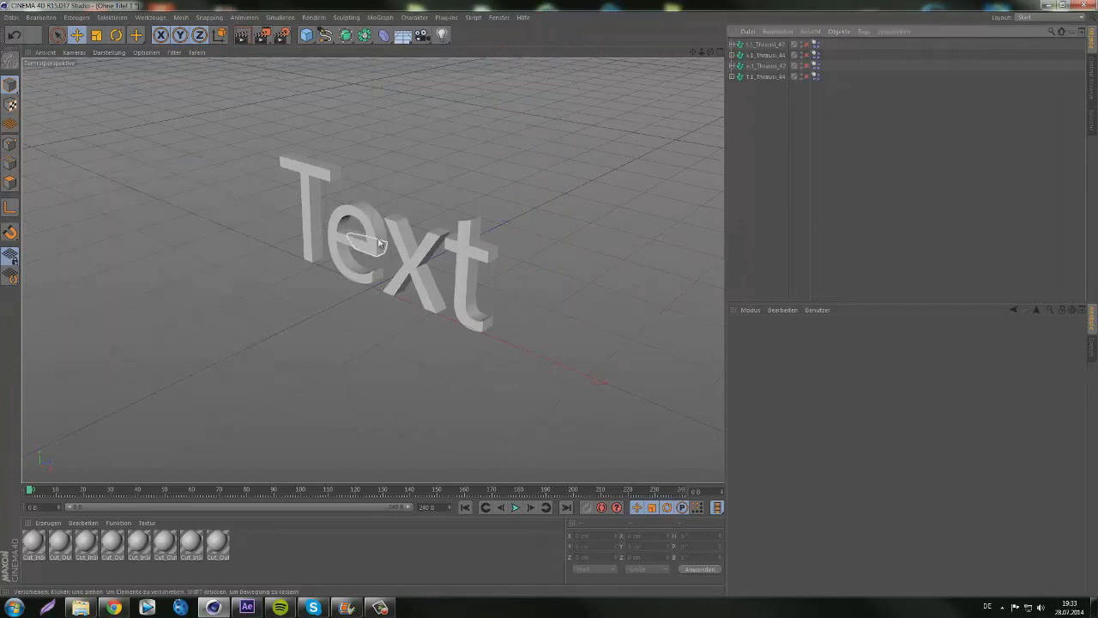
# - Save the Cinema 4D project as Text Fractured in the Tutorial folder and close the program
pyautogui.click(10, 17)
pyautogui.click(52, 121)
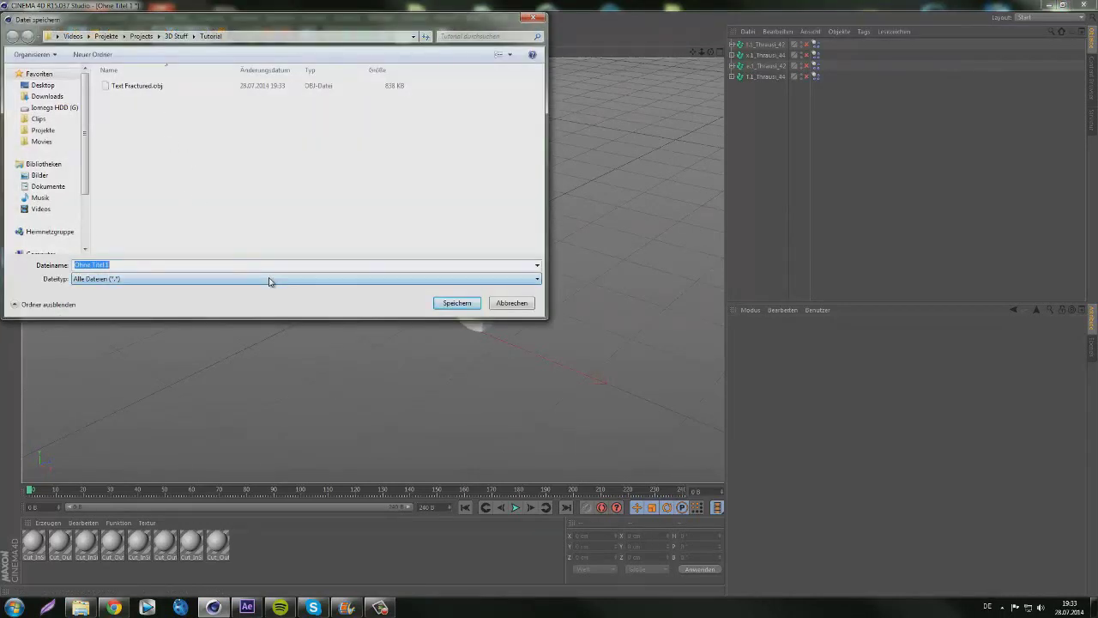
pyautogui.write('Text Fractured')
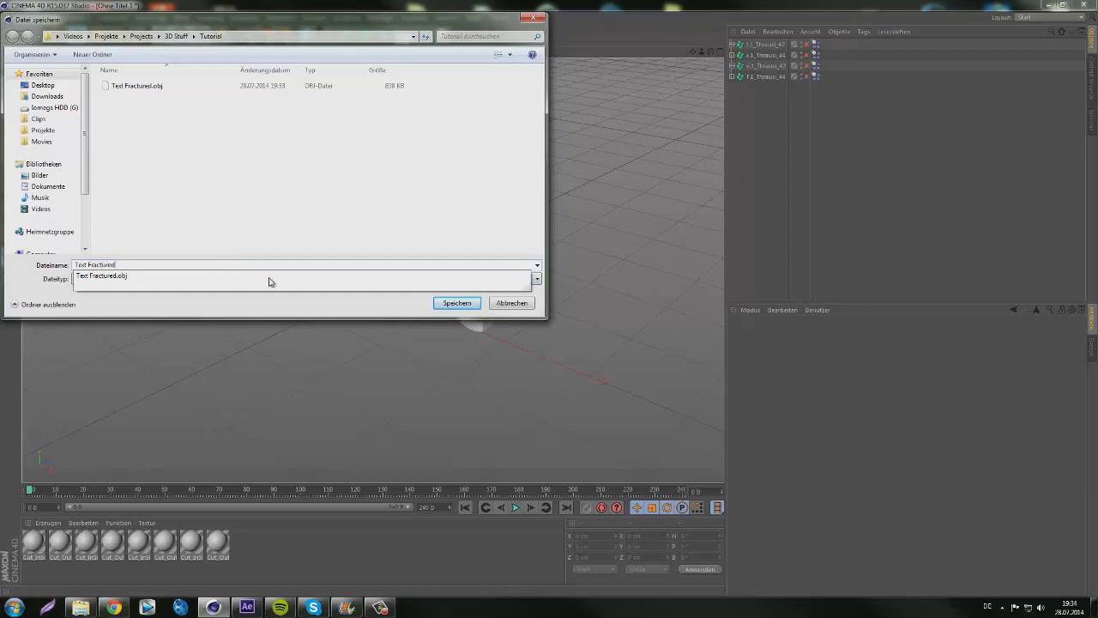
pyautogui.press('Return')
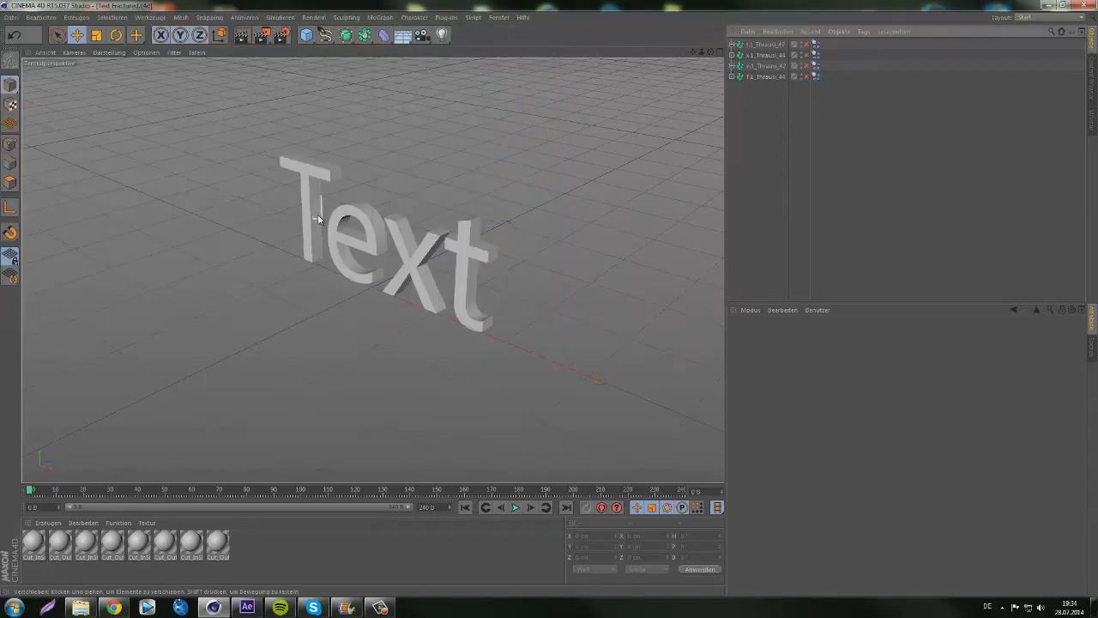
pyautogui.click(1082, 5)
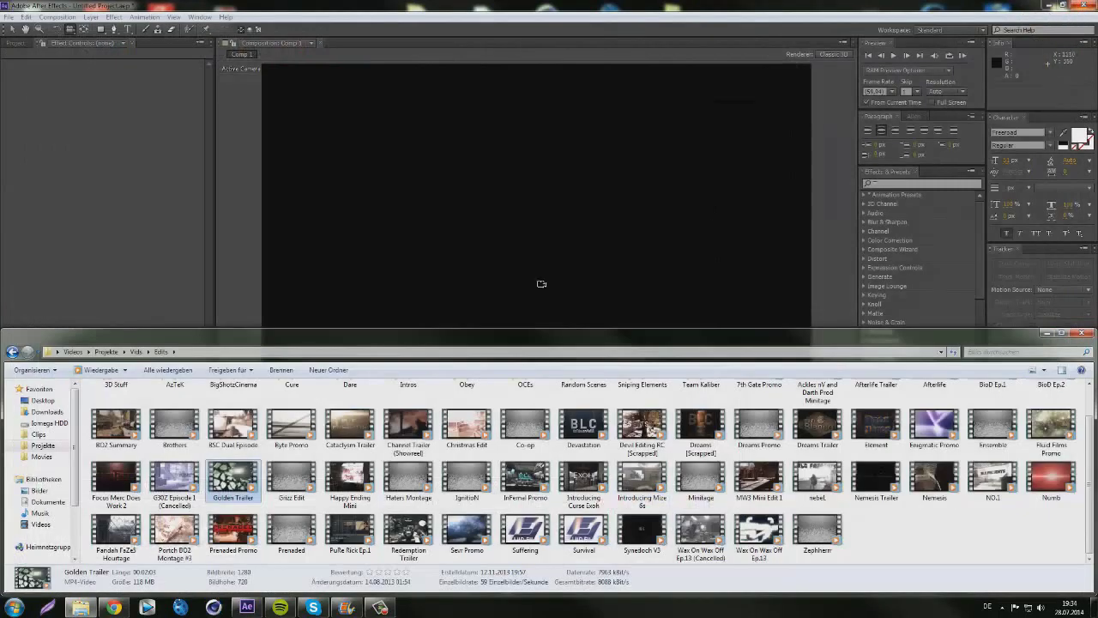
# - Switch to After Effects and add a new white solid above Camera 1 in Comp 1
pyautogui.click(236, 252)
pyautogui.rightClick(133, 391)
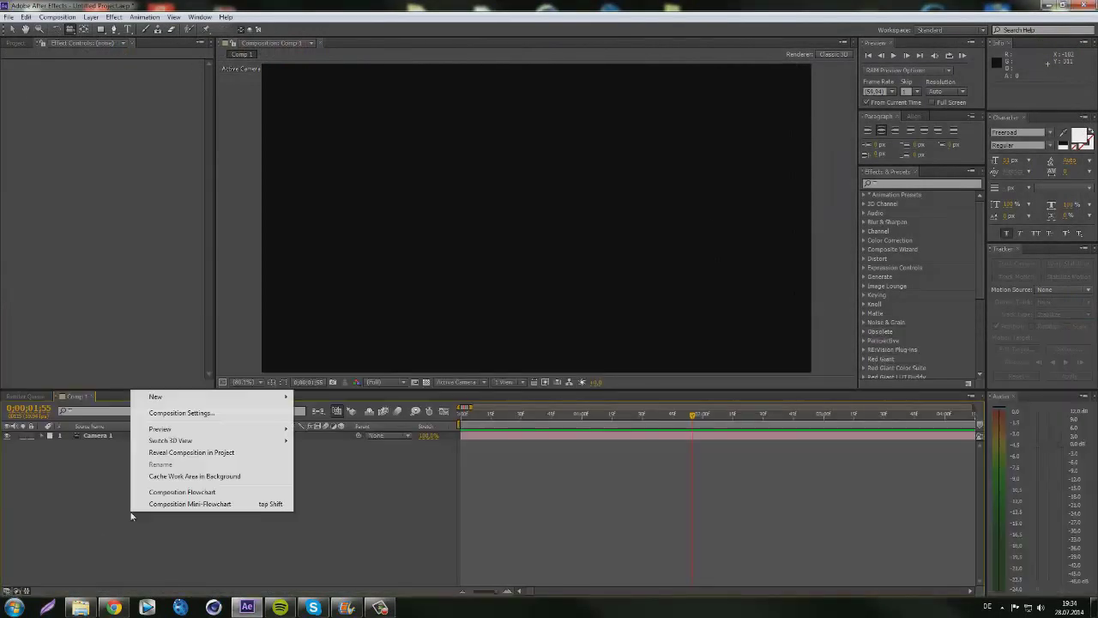
pyautogui.moveTo(186, 402)
pyautogui.click(321, 422)
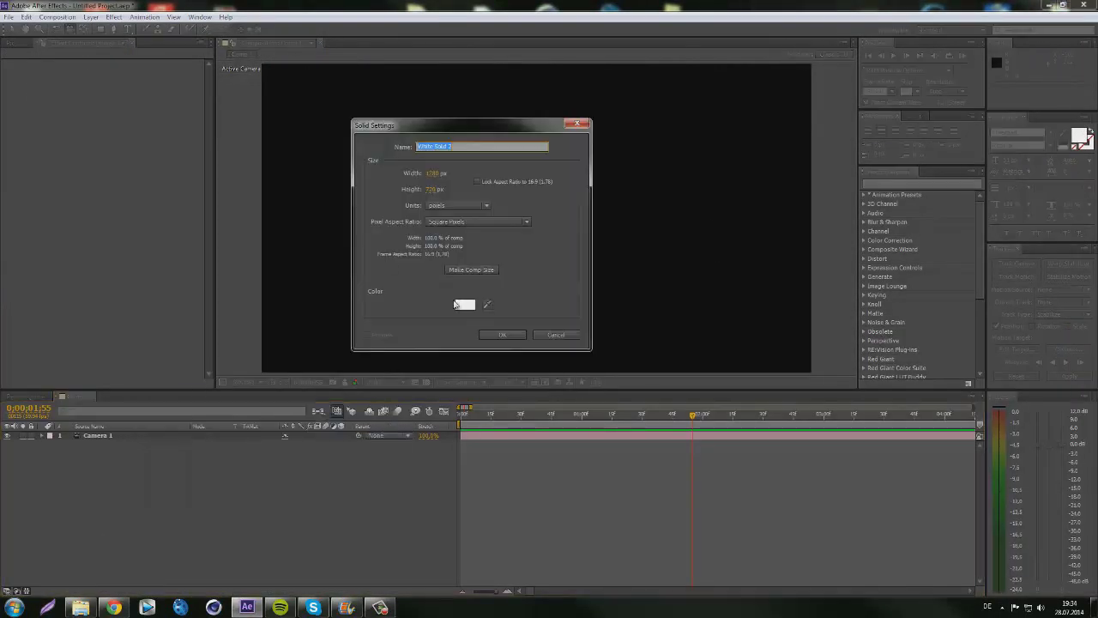
pyautogui.click(508, 340)
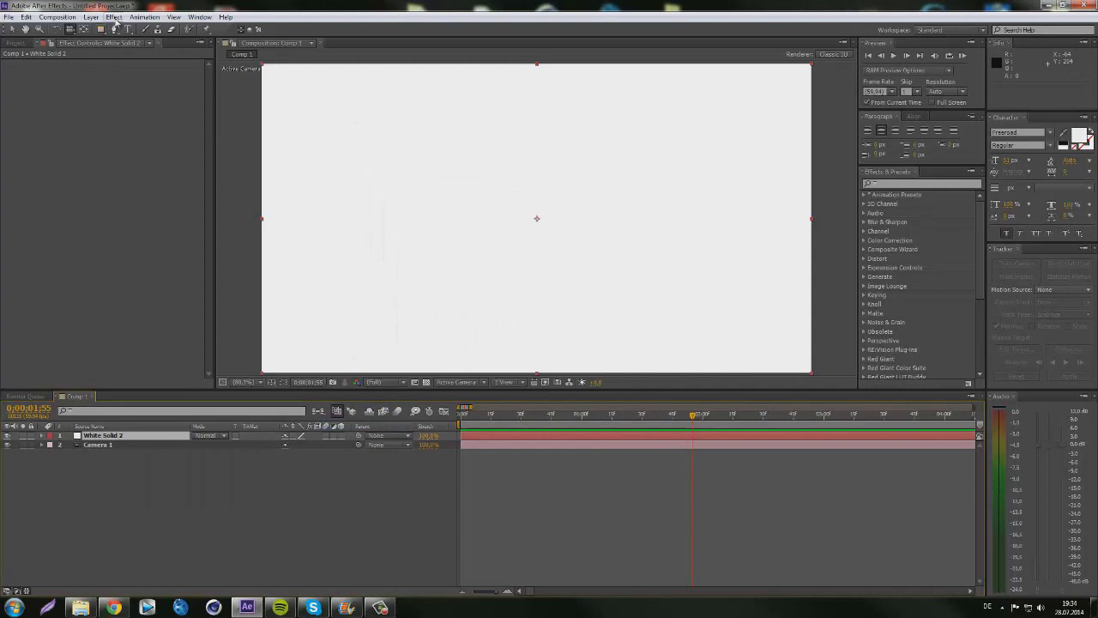
# - Apply the Element effect to the new white solid and open its Scene Setup
pyautogui.click(113, 17)
pyautogui.click(132, 41)
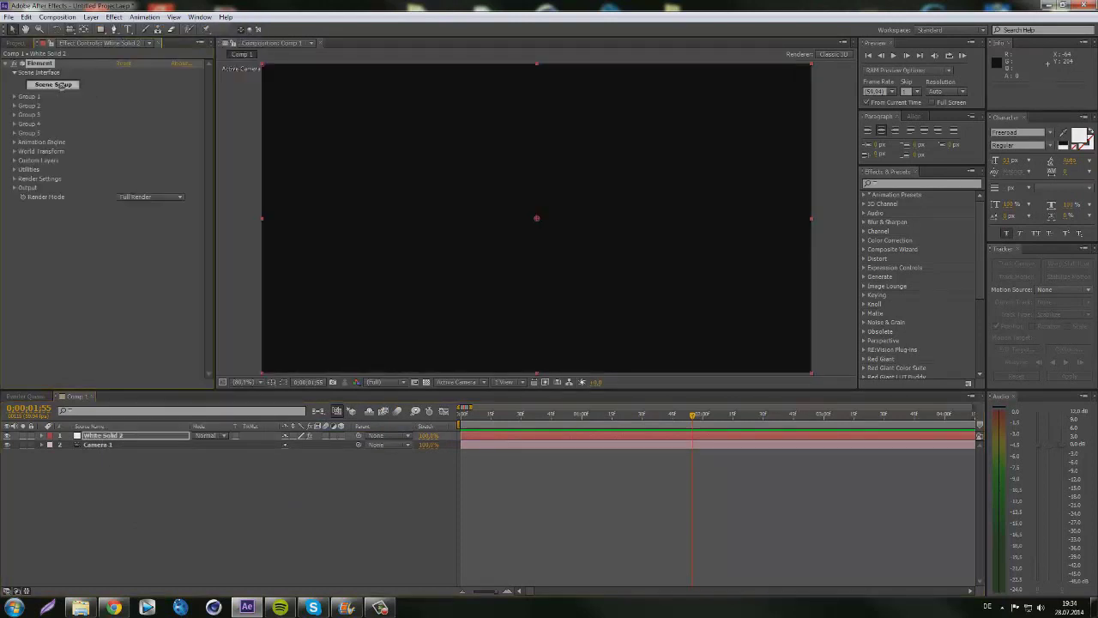
pyautogui.click(61, 86)
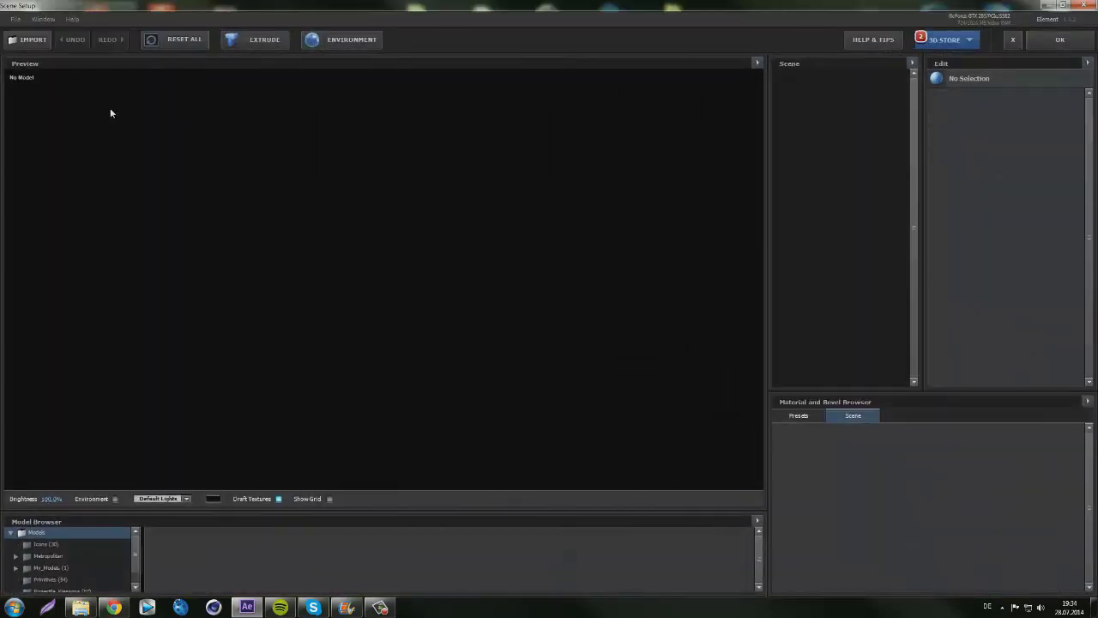
# - Import Text Fractured.obj from the Tutorial folder inside Projekte, Projects, 3D Stuff as the scene's model
pyautogui.click(31, 40)
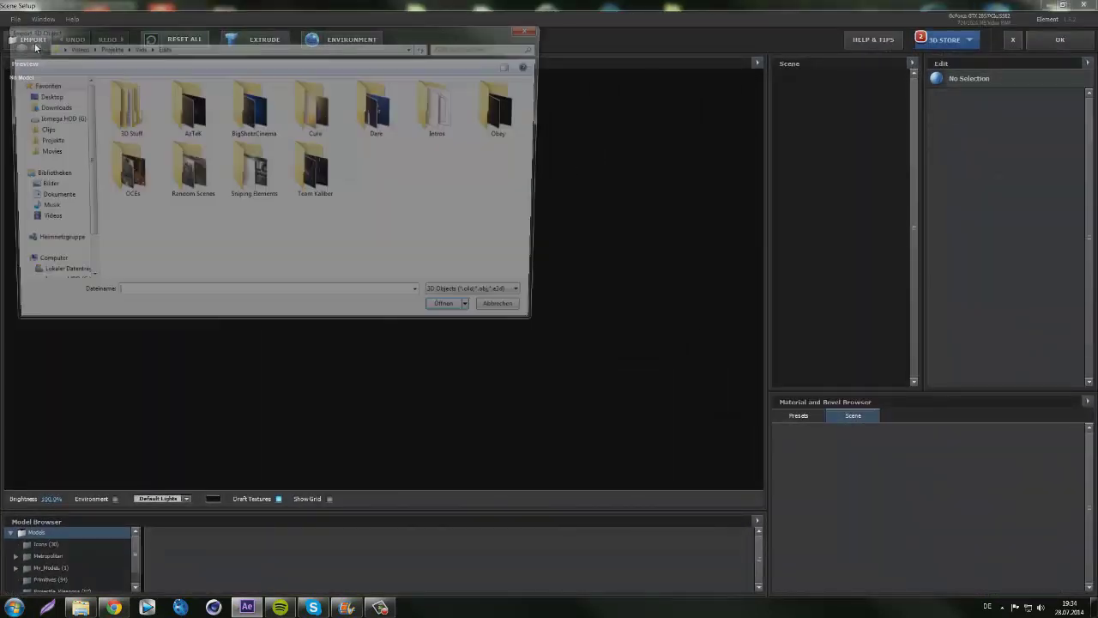
pyautogui.click(44, 141)
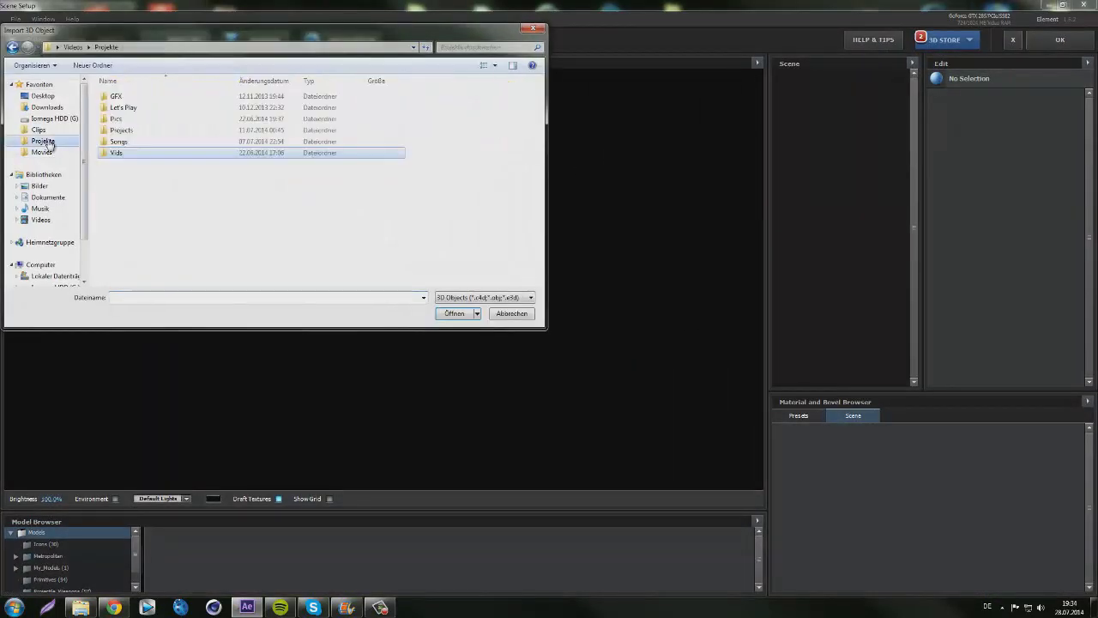
pyautogui.doubleClick(144, 139)
pyautogui.doubleClick(138, 97)
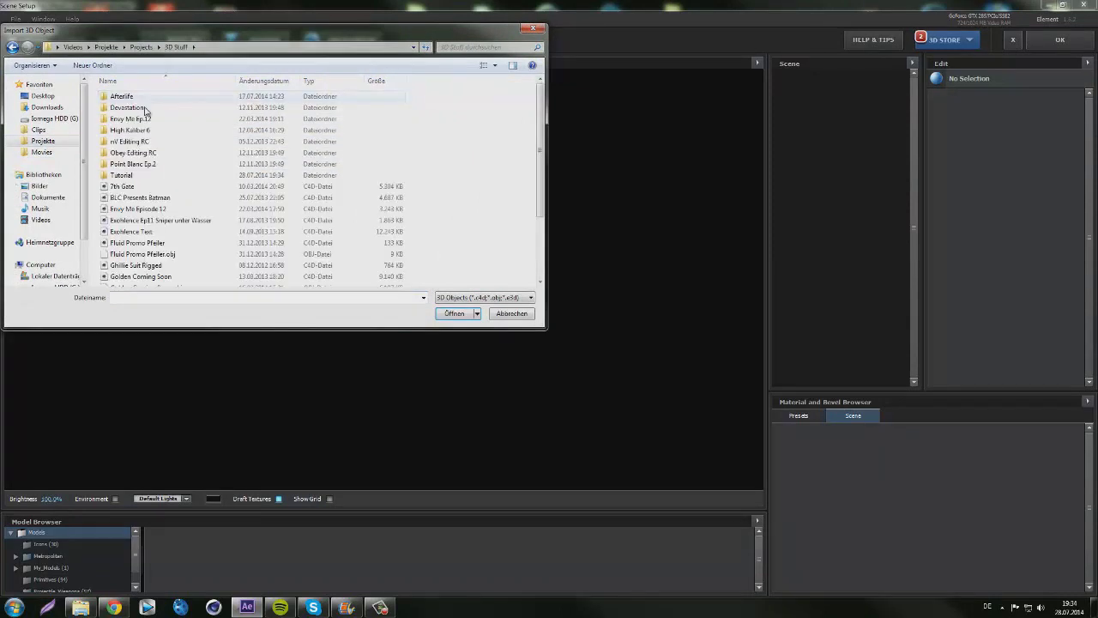
pyautogui.doubleClick(145, 176)
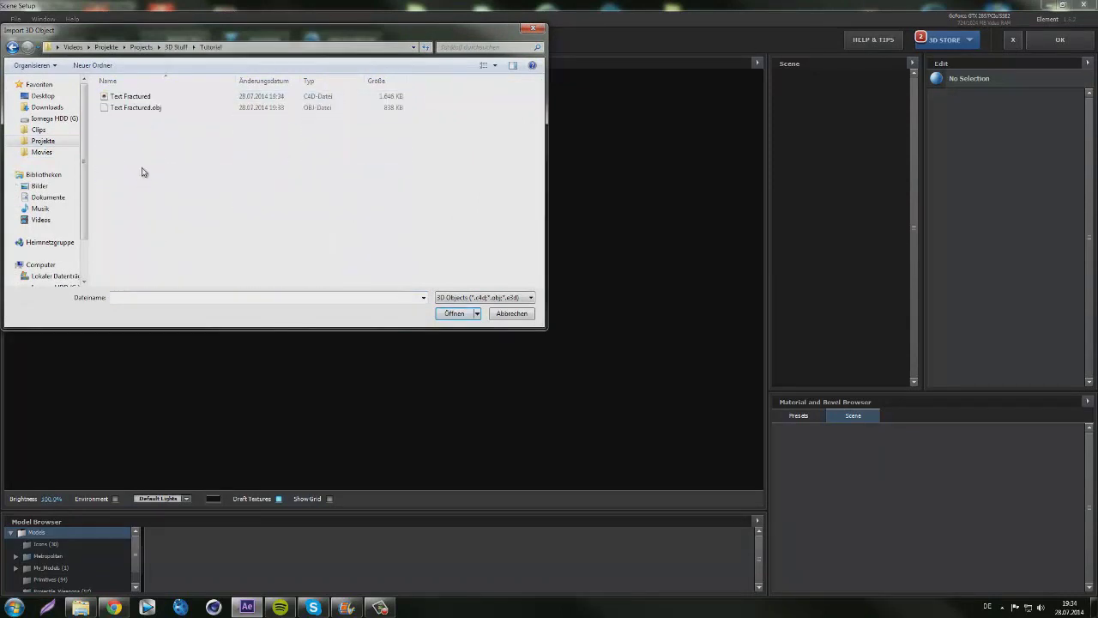
pyautogui.click(142, 107)
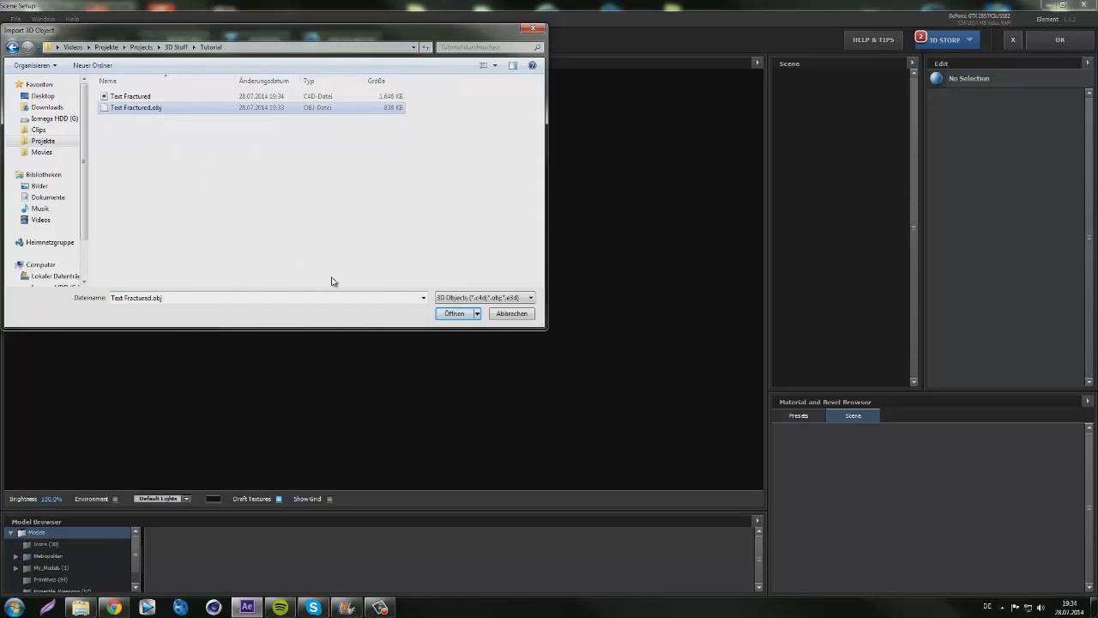
pyautogui.click(454, 314)
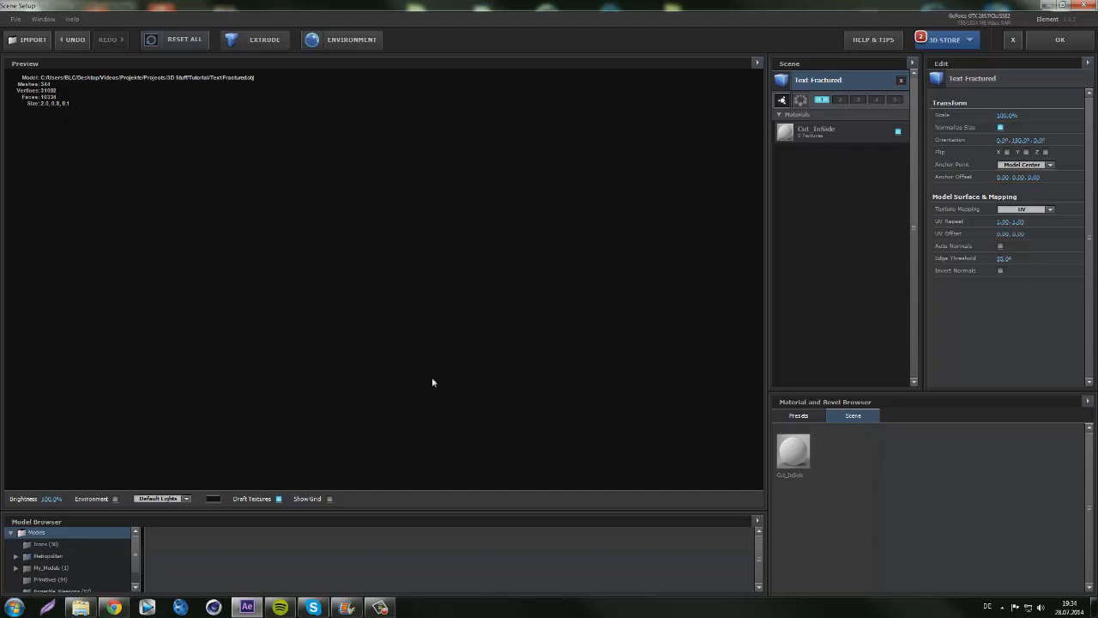
# - Set the preview background colour to grey 969696
pyautogui.click(213, 499)
pyautogui.moveTo(228, 478); pyautogui.dragTo(117, 499)
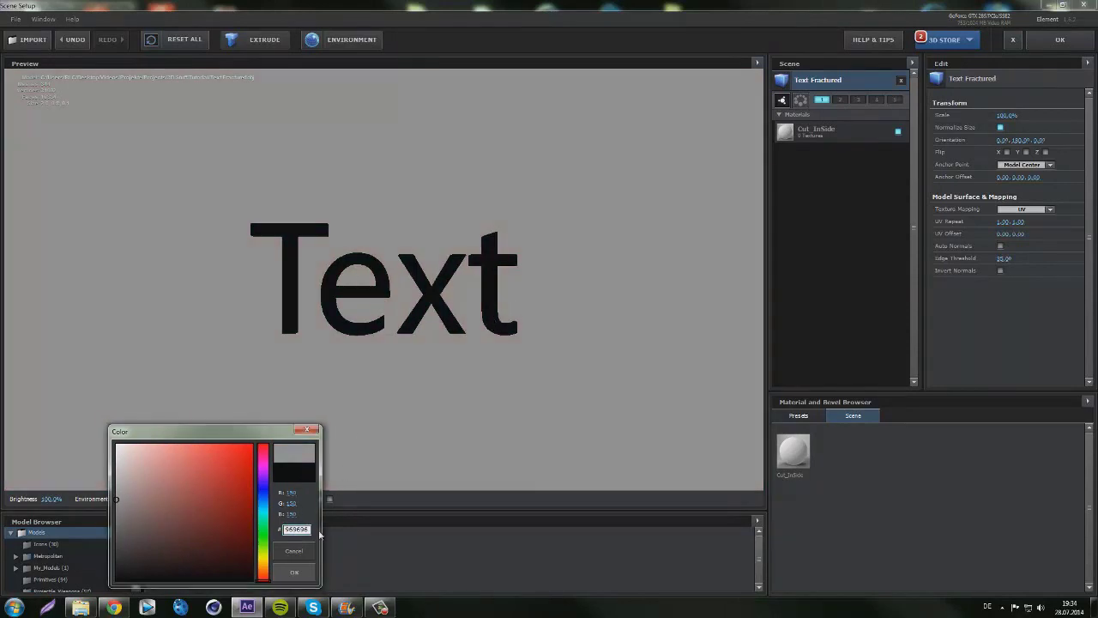
pyautogui.click(293, 572)
# - Enable Auto Normals for the Text Fractured model
pyautogui.moveTo(468, 299)
pyautogui.mouseDown()
pyautogui.moveTo(434, 308)
pyautogui.moveTo(481, 296)
pyautogui.mouseUp()
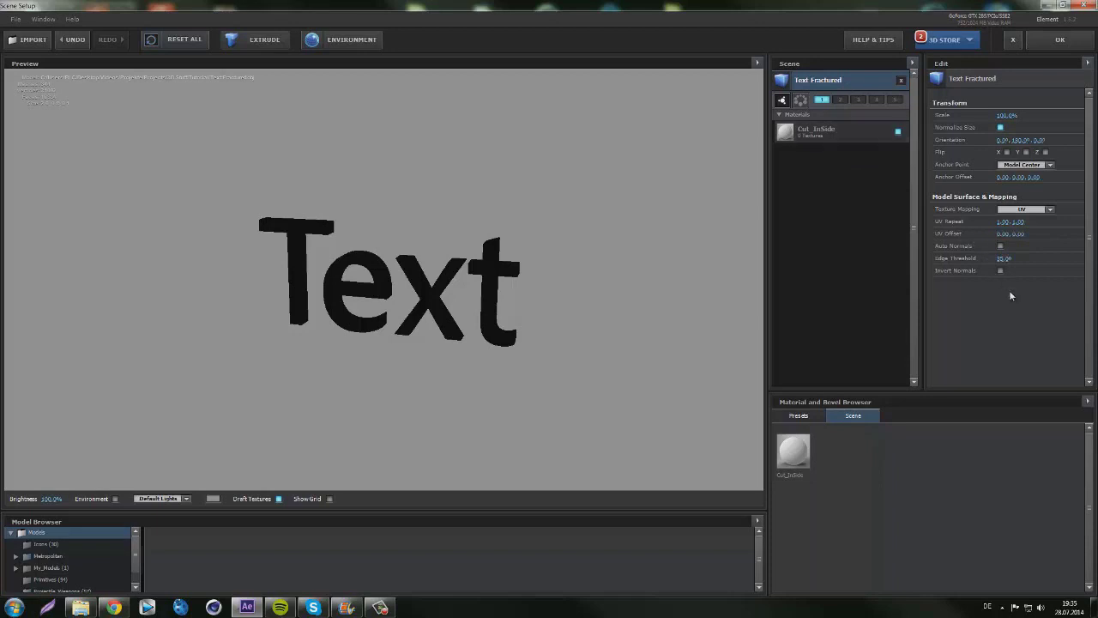
pyautogui.click(1001, 246)
pyautogui.moveTo(467, 331); pyautogui.dragTo(318, 421)
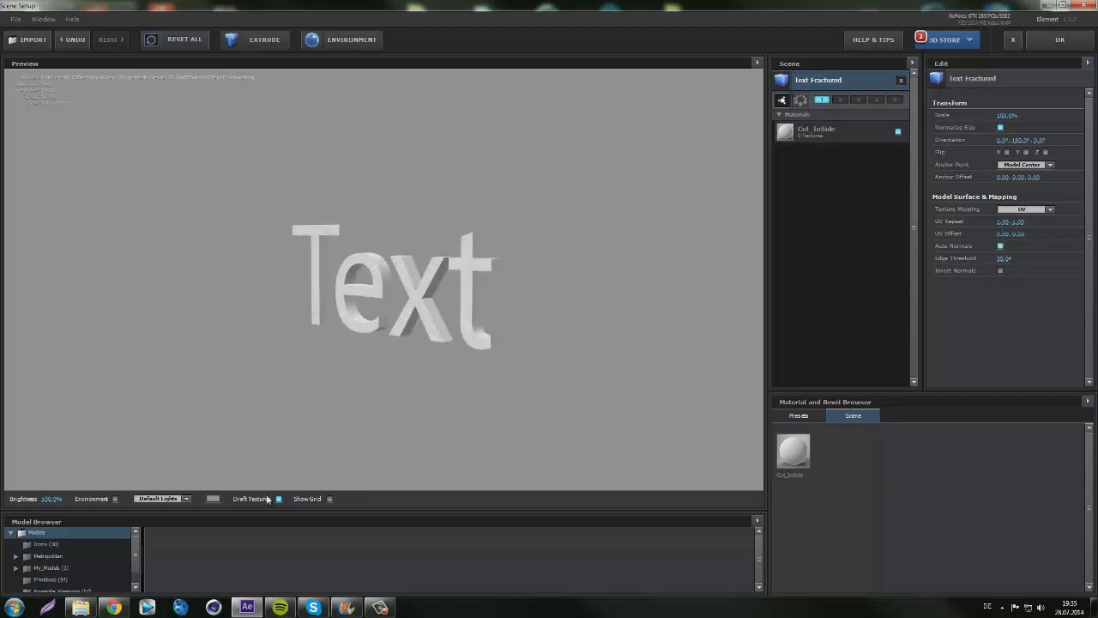
# - Set the preview background colour back to black 000000
pyautogui.click(212, 500)
pyautogui.moveTo(206, 477); pyautogui.dragTo(116, 580)
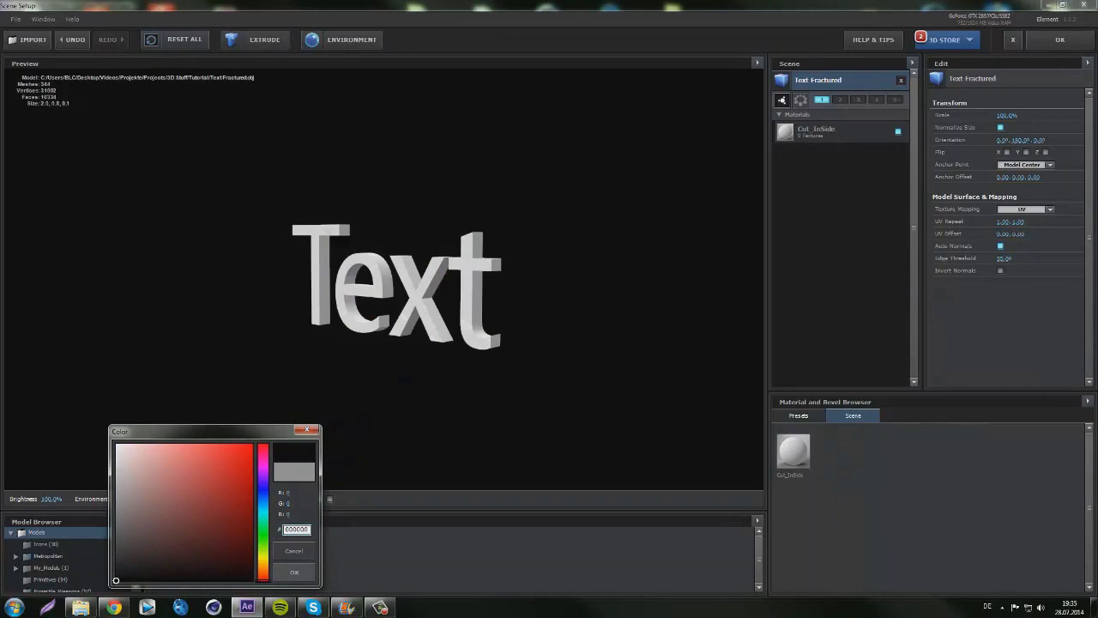
pyautogui.click(294, 571)
pyautogui.moveTo(450, 303); pyautogui.dragTo(883, 459)
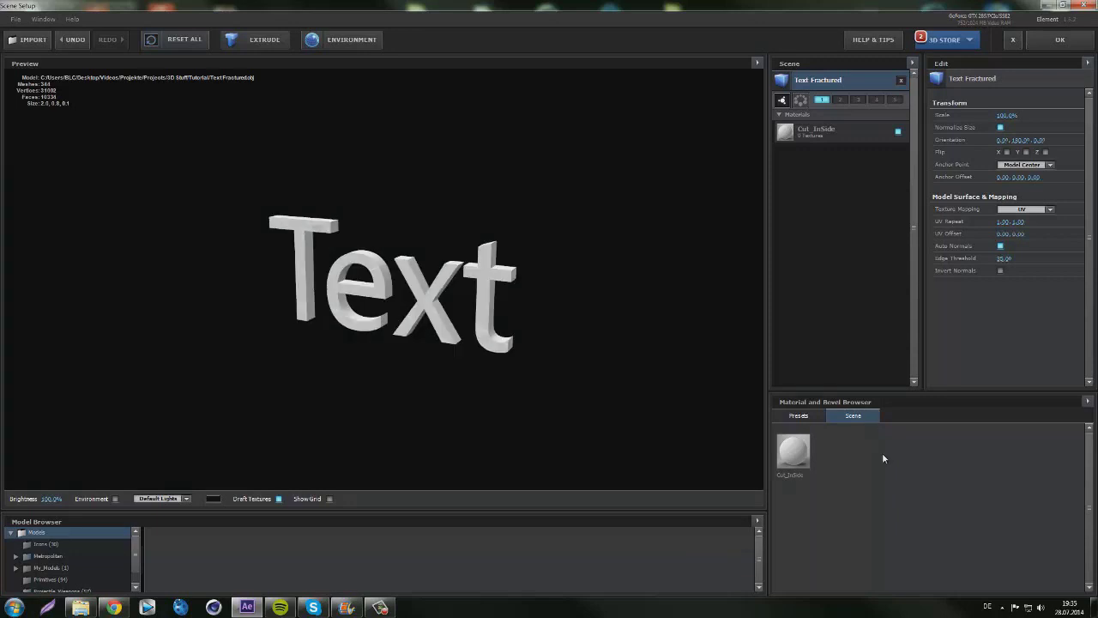
# - Apply the Glass_Tint material preset to the text model
pyautogui.click(799, 416)
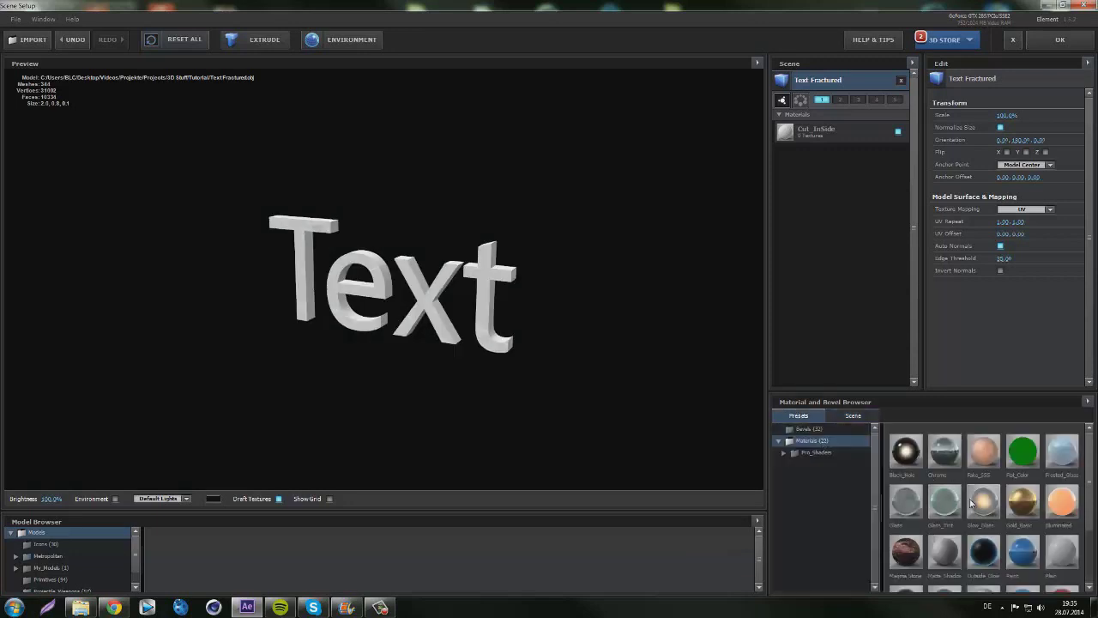
pyautogui.moveTo(945, 509); pyautogui.dragTo(554, 343)
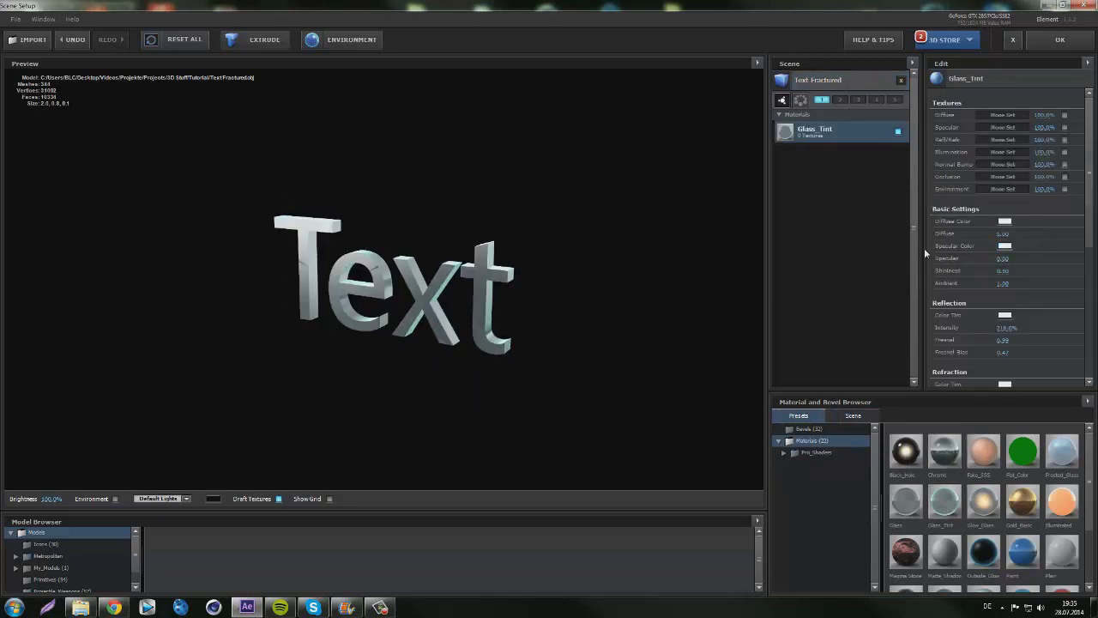
pyautogui.moveTo(499, 291); pyautogui.dragTo(798, 477)
# - Apply the metal_grunge_painted_09 material from the Pro_Shaders Metal presets to the text model
pyautogui.click(823, 443)
pyautogui.click(820, 444)
pyautogui.click(815, 452)
pyautogui.click(815, 499)
pyautogui.scroll(-5, 1038, 527)
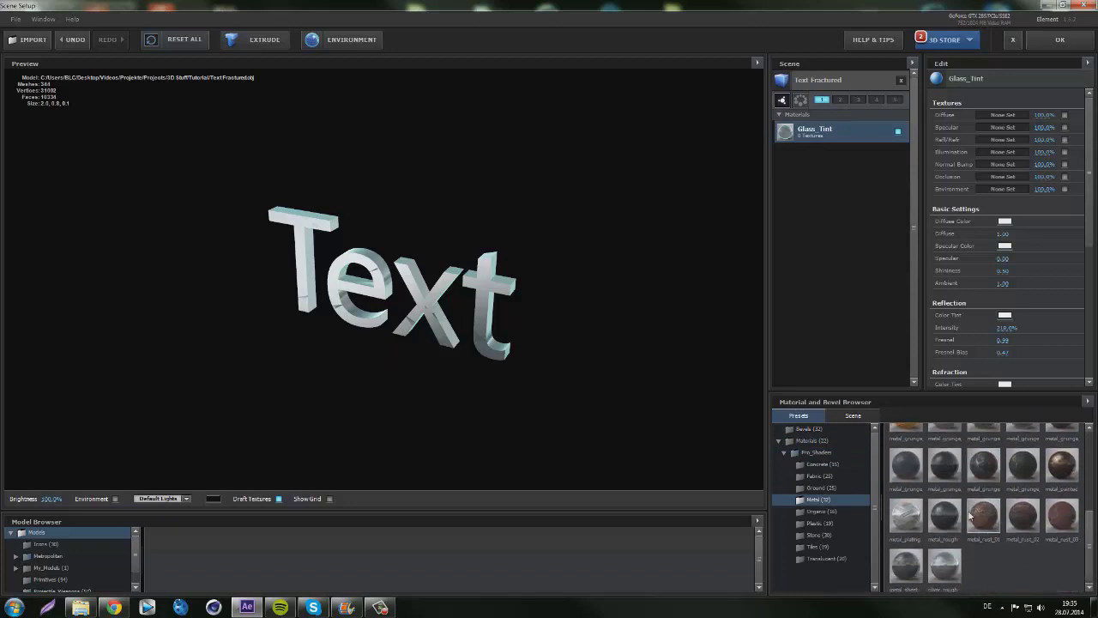
pyautogui.moveTo(906, 464); pyautogui.dragTo(361, 320)
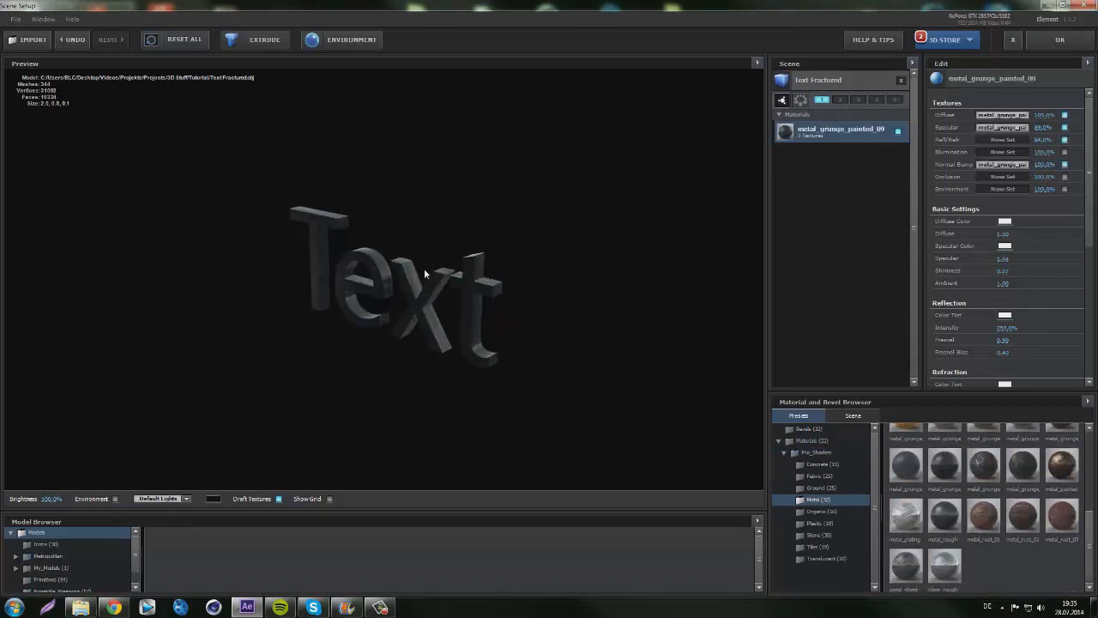
# - Set the Text Fractured model's texture mapping to Box (Preserve Aspect Ratio)
pyautogui.scroll(4, 441, 284)
pyautogui.moveTo(490, 314); pyautogui.dragTo(625, 238)
pyautogui.moveTo(598, 362); pyautogui.dragTo(581, 335)
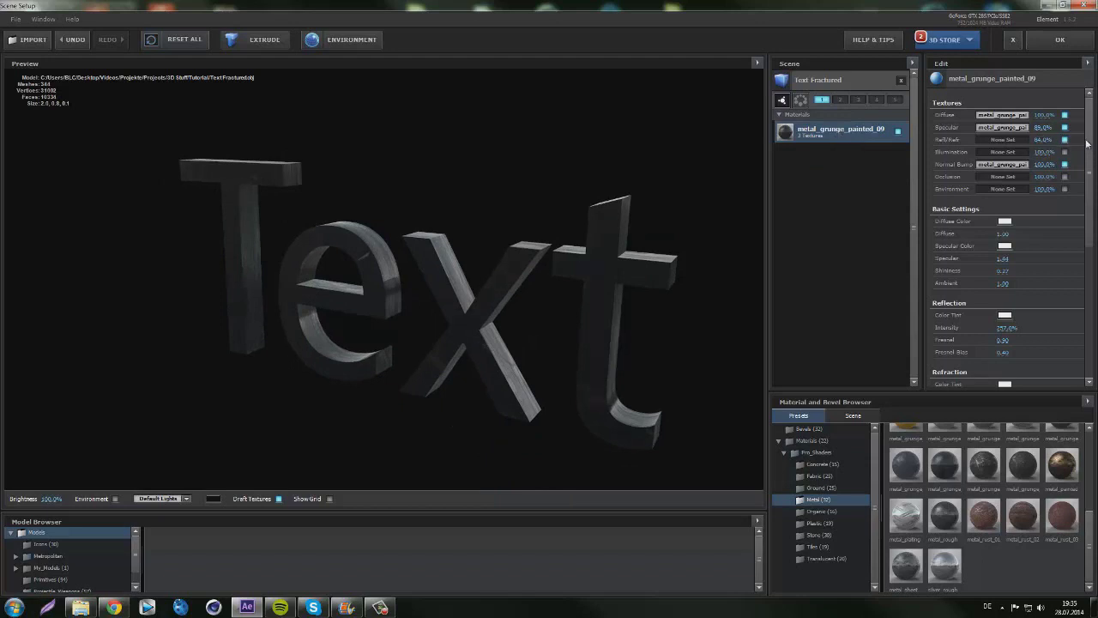
pyautogui.click(831, 83)
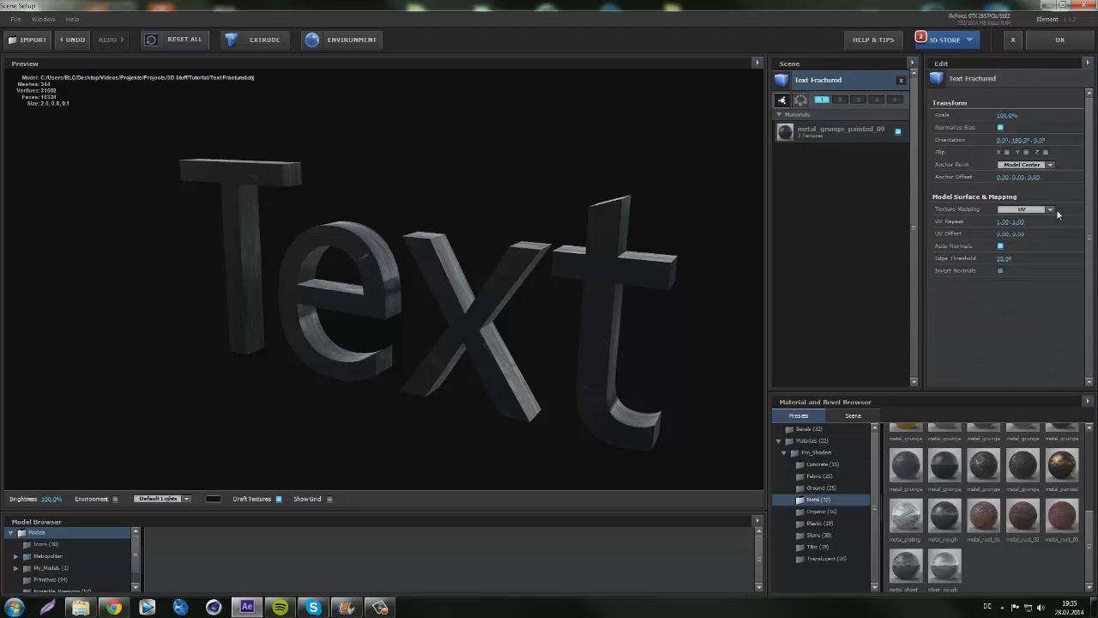
pyautogui.click(1052, 210)
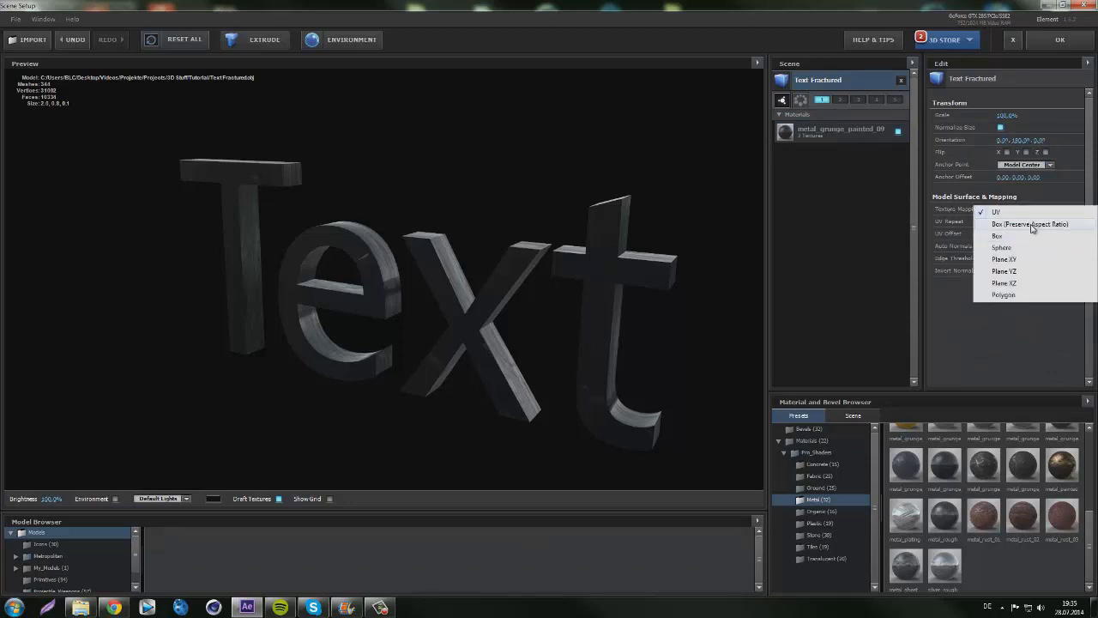
pyautogui.click(1032, 225)
pyautogui.moveTo(610, 283); pyautogui.dragTo(643, 271)
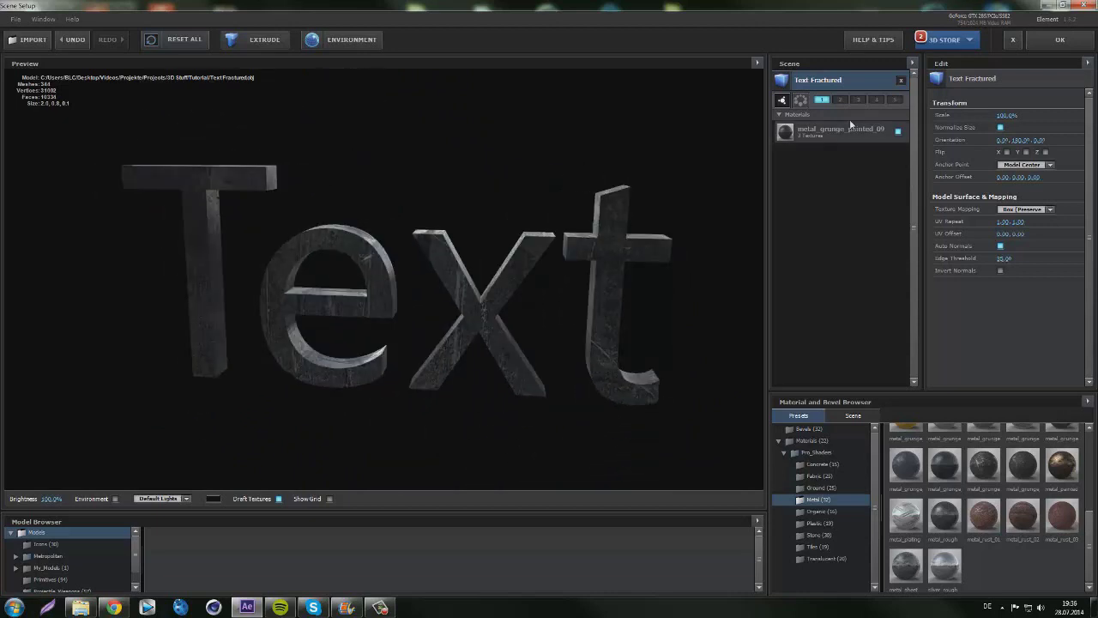
# - Accept the scene setup and shift the camera so the text sits centred in Comp 1
pyautogui.click(1058, 40)
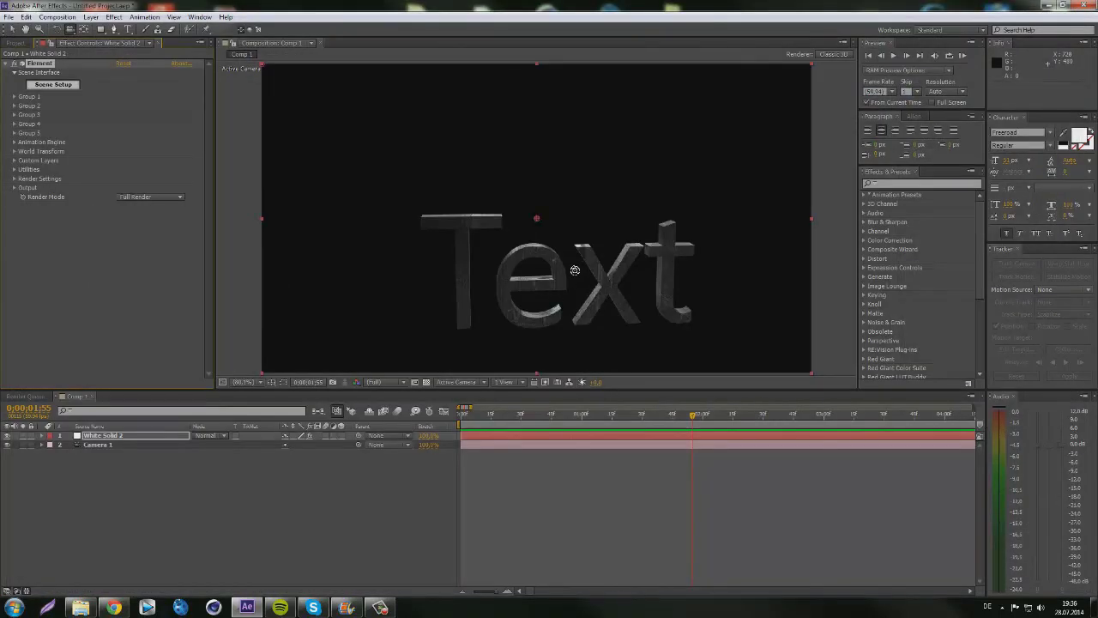
pyautogui.moveTo(574, 274); pyautogui.dragTo(525, 206)
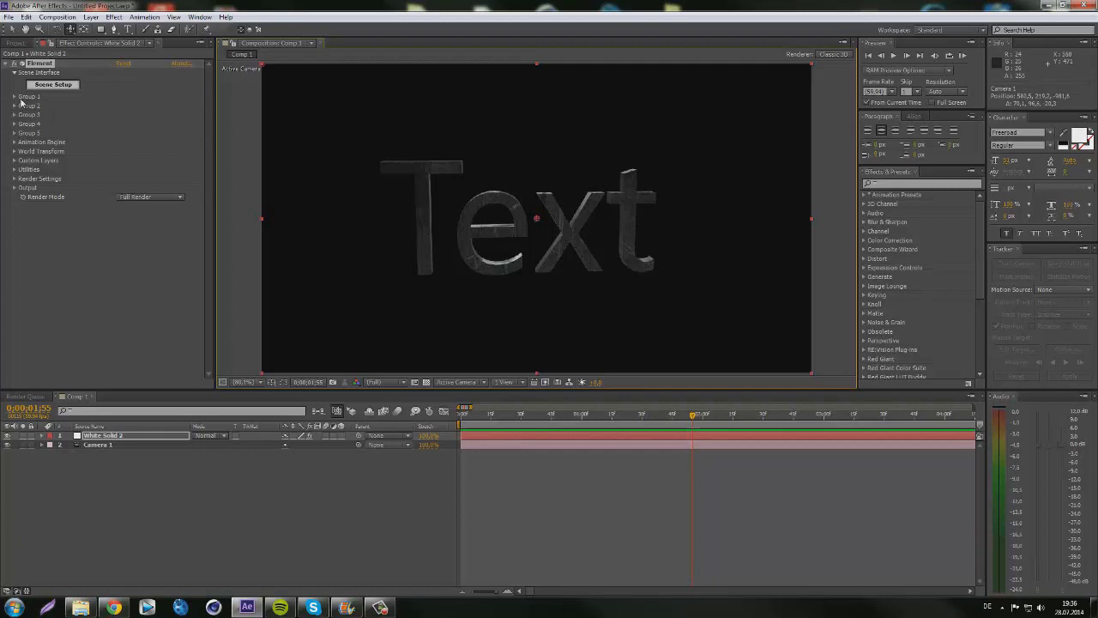
# - Enable Multi-Object in the Particle Look settings of Element's Group 1
pyautogui.click(15, 98)
pyautogui.click(24, 115)
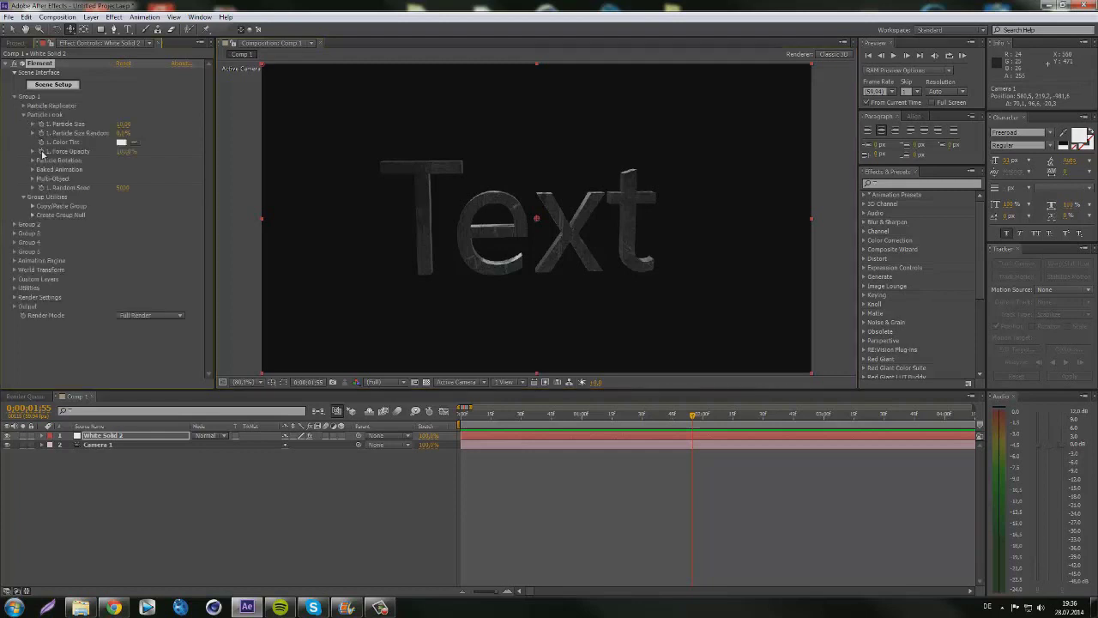
pyautogui.click(33, 178)
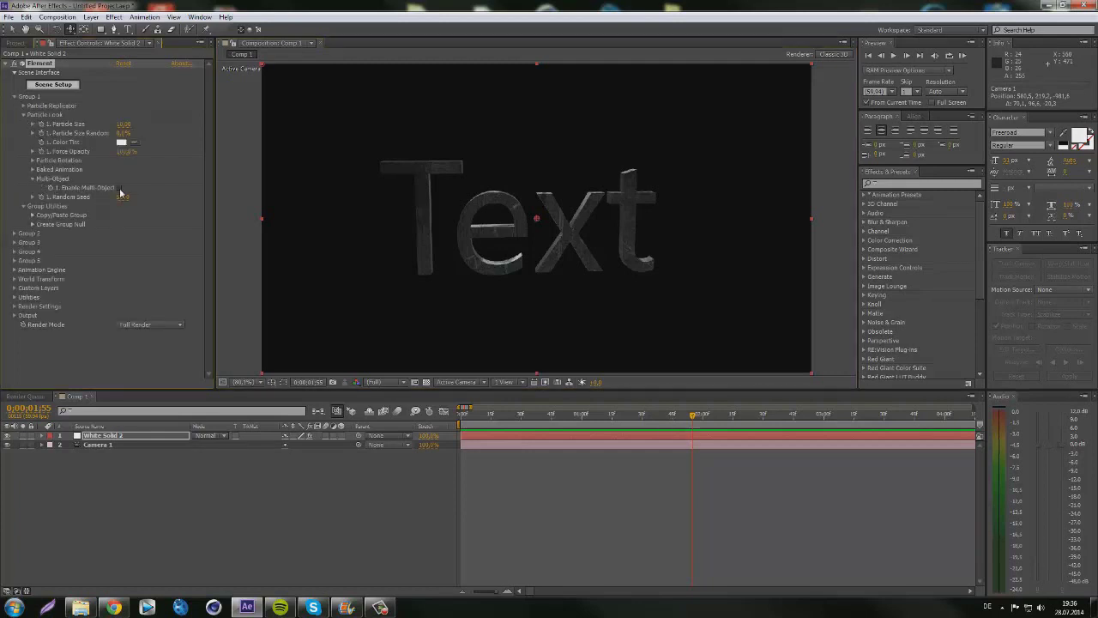
# - Try a Multi-Object Rotation Random of about -32° on Group 1, and reset it to 0
pyautogui.moveTo(131, 247)
pyautogui.mouseDown()
pyautogui.moveTo(314, 247)
pyautogui.moveTo(116, 268)
pyautogui.moveTo(137, 262)
pyautogui.mouseUp()
pyautogui.click(131, 246)
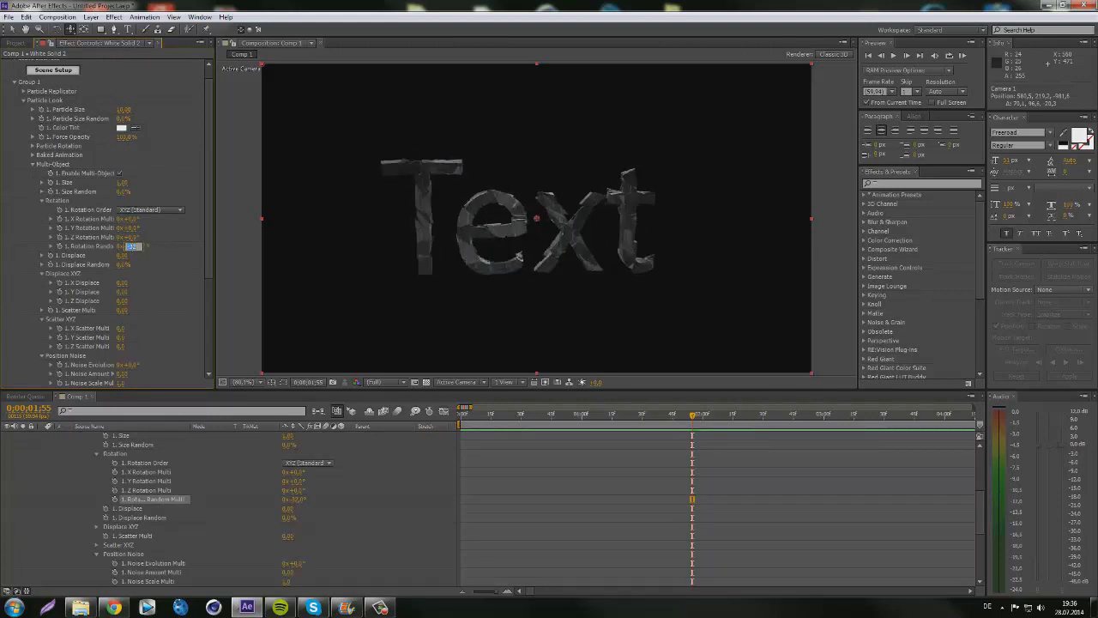
pyautogui.write('0')
pyautogui.press('Return')
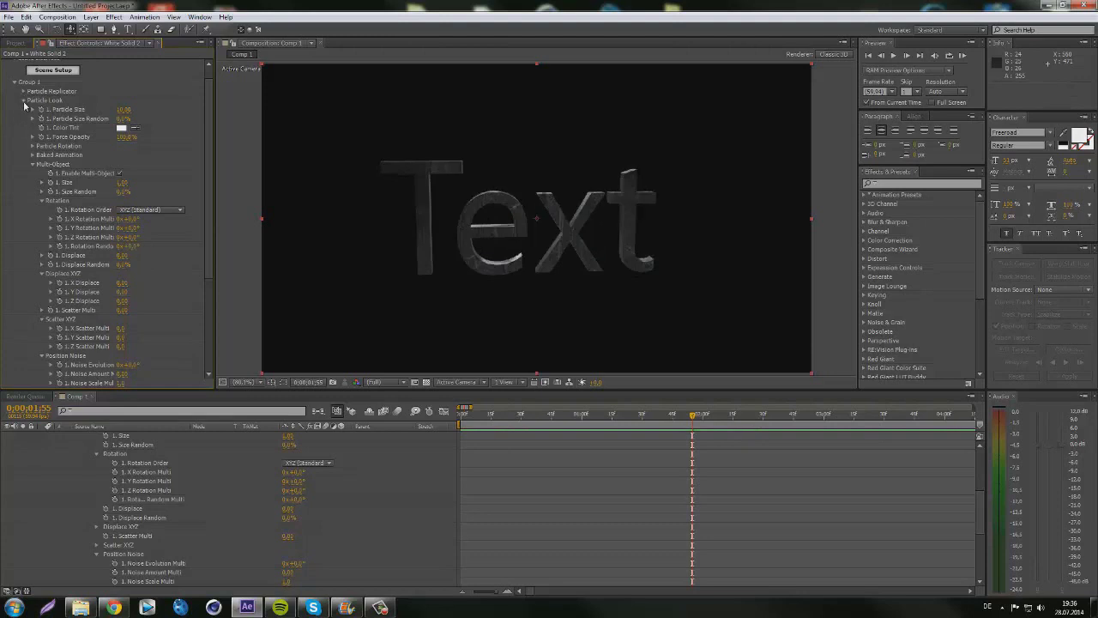
pyautogui.click(23, 102)
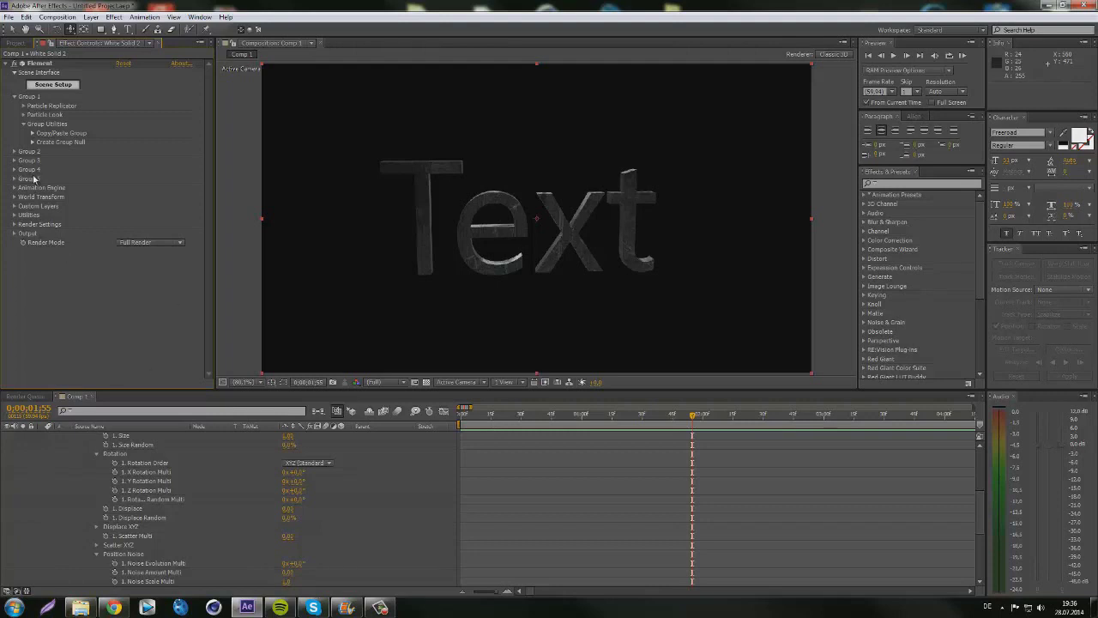
# - Reopen the Scene Setup, assign the Text Fractured model to Group 2 in addition to Group 1, and accept
pyautogui.click(52, 85)
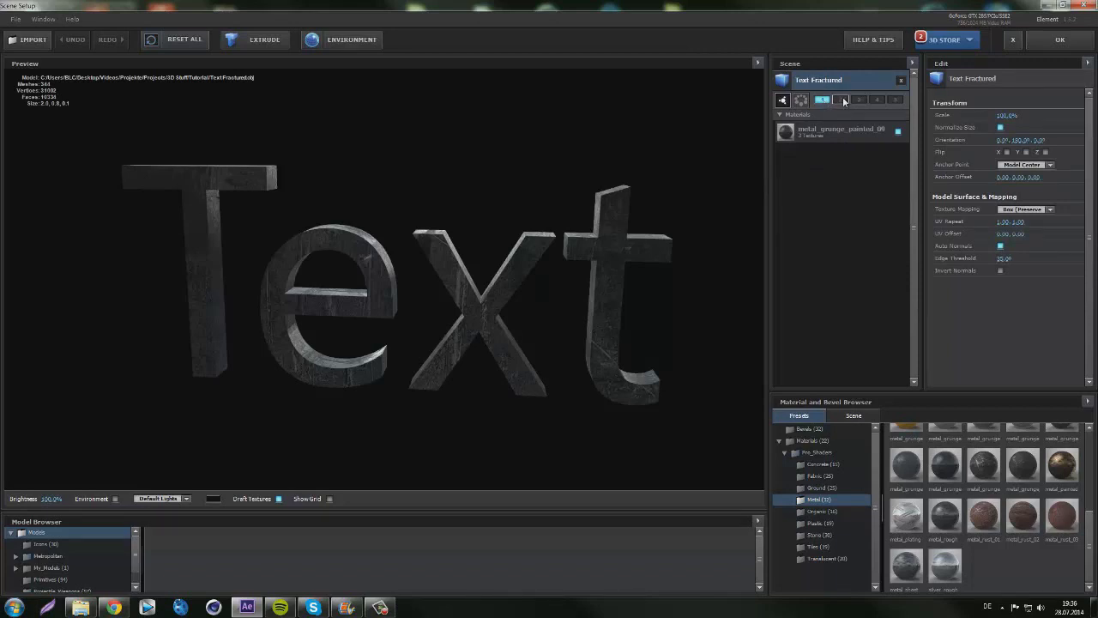
pyautogui.click(839, 101)
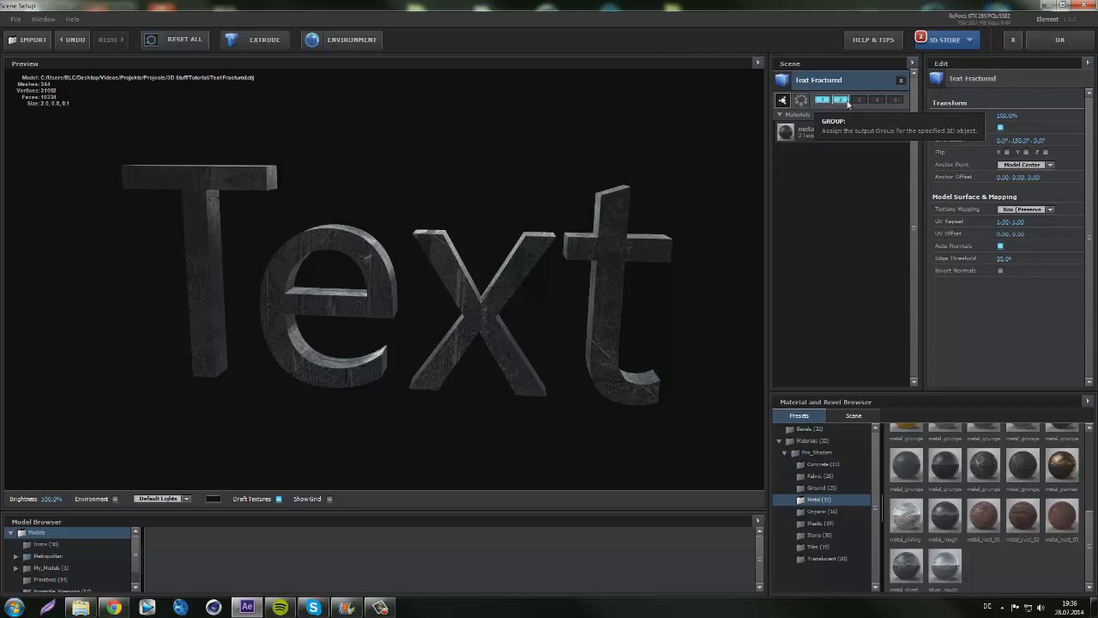
pyautogui.click(1057, 40)
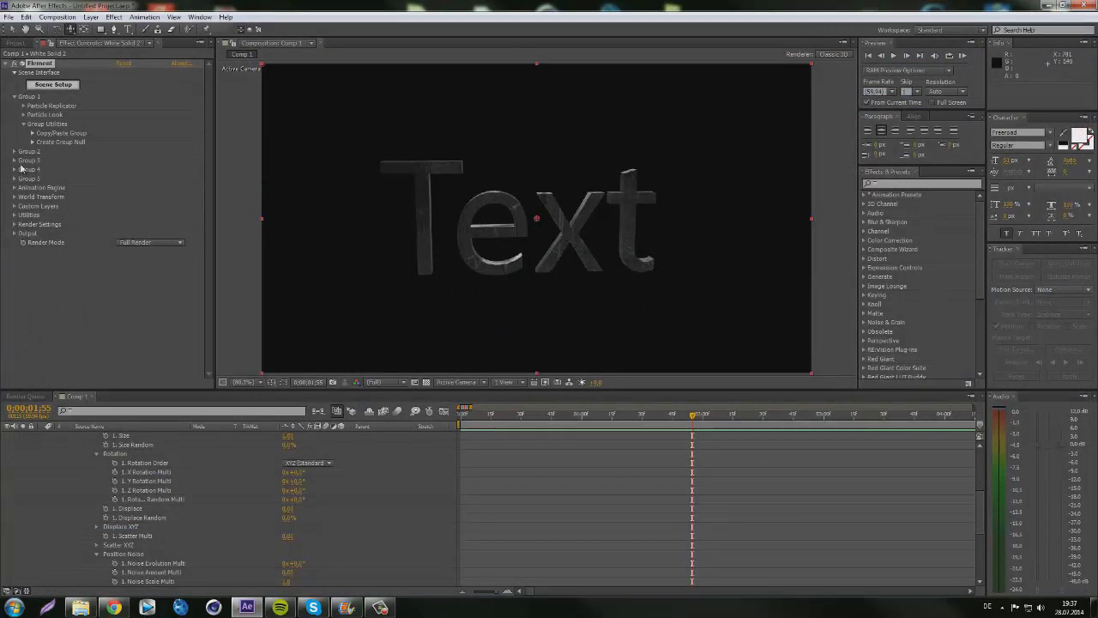
# - Copy the Group 1 settings and paste them into Group 2 with the group utilities
pyautogui.click(14, 152)
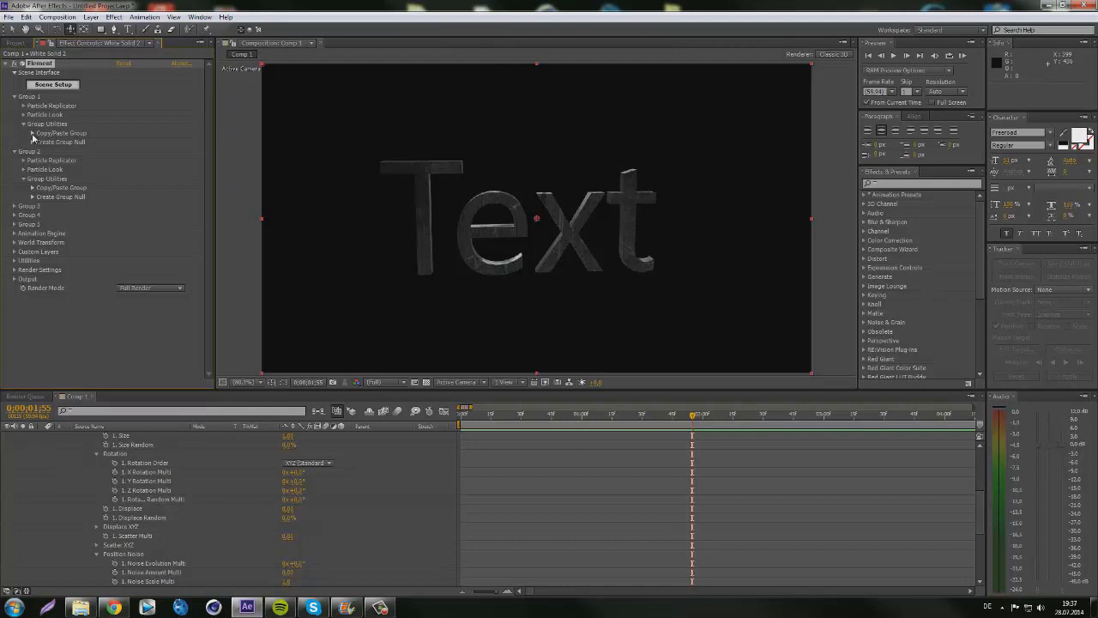
pyautogui.click(32, 133)
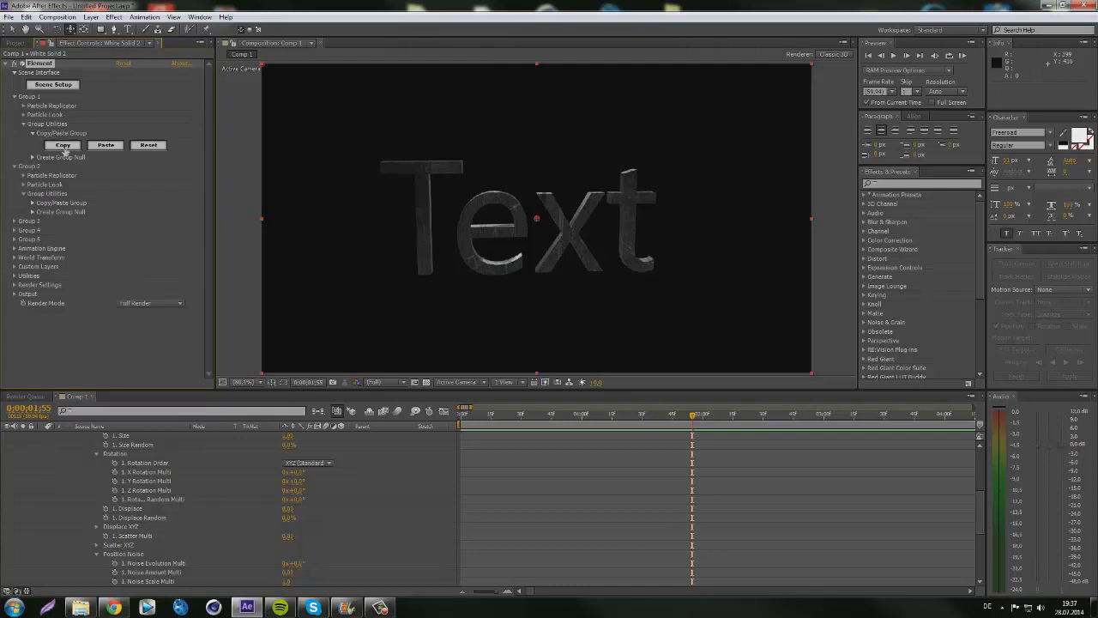
pyautogui.click(24, 124)
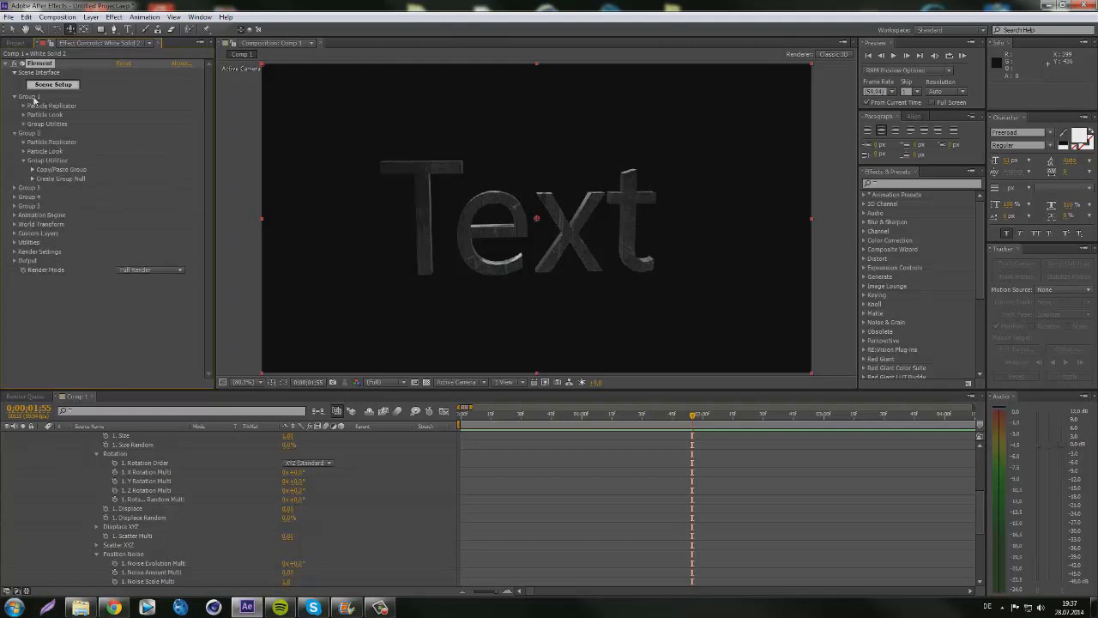
pyautogui.click(32, 170)
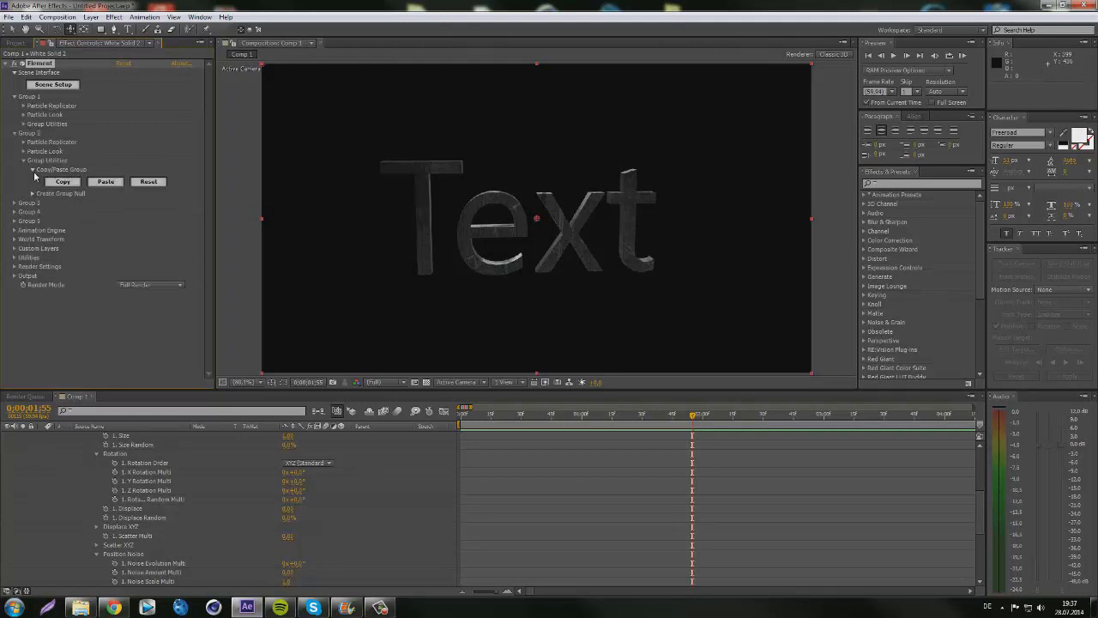
pyautogui.click(105, 182)
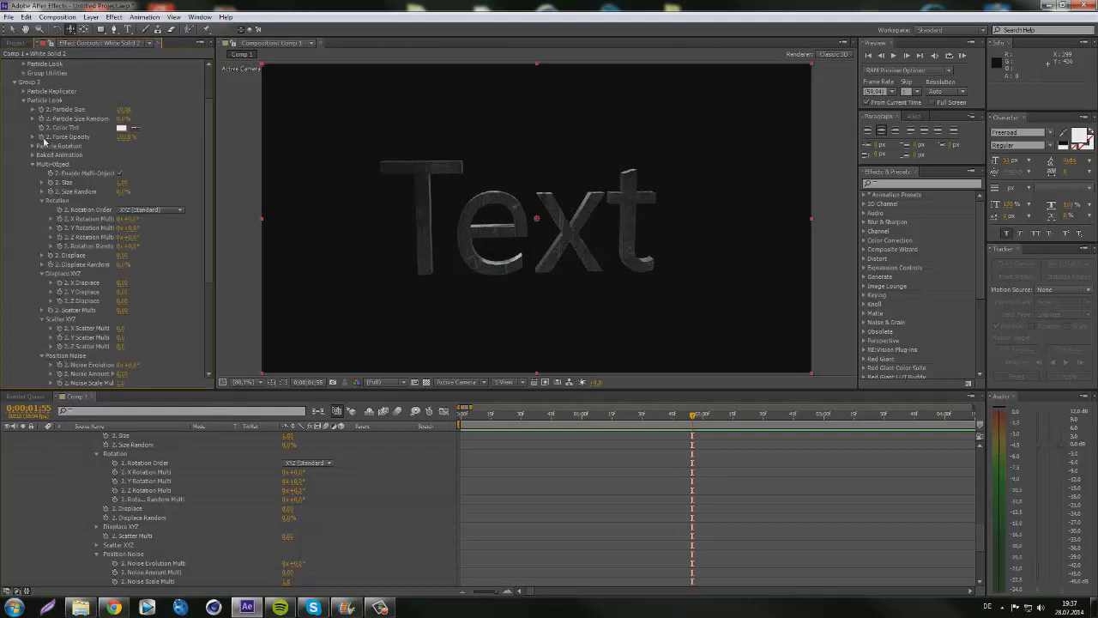
pyautogui.click(24, 100)
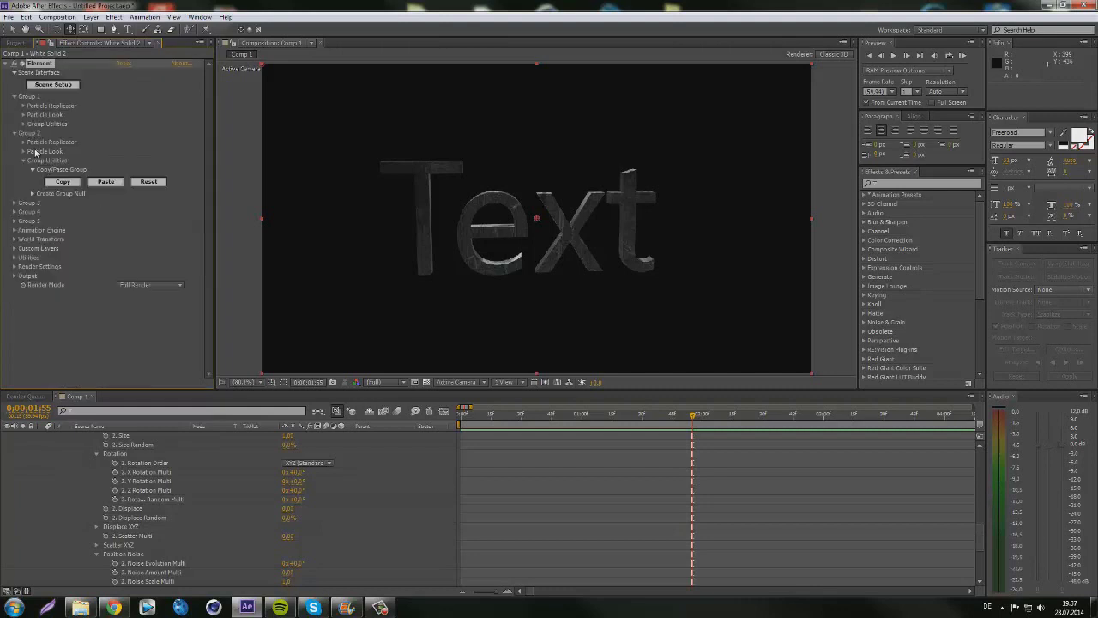
# - Reopen the Scene Setup, assign the Text Fractured model to Group 2 only, and accept
pyautogui.click(23, 161)
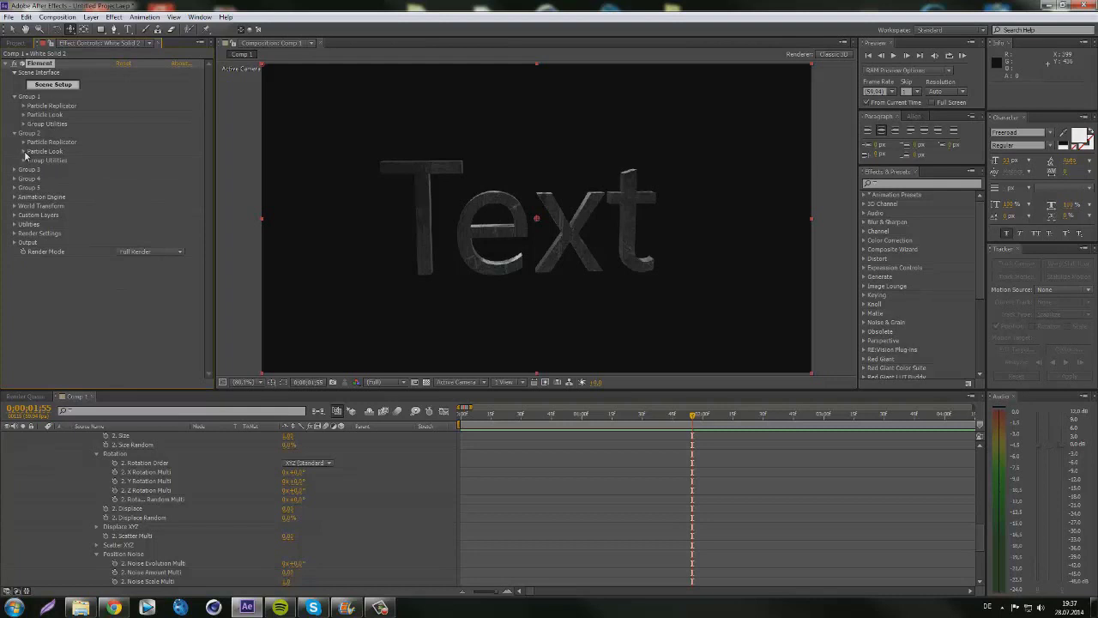
pyautogui.click(54, 84)
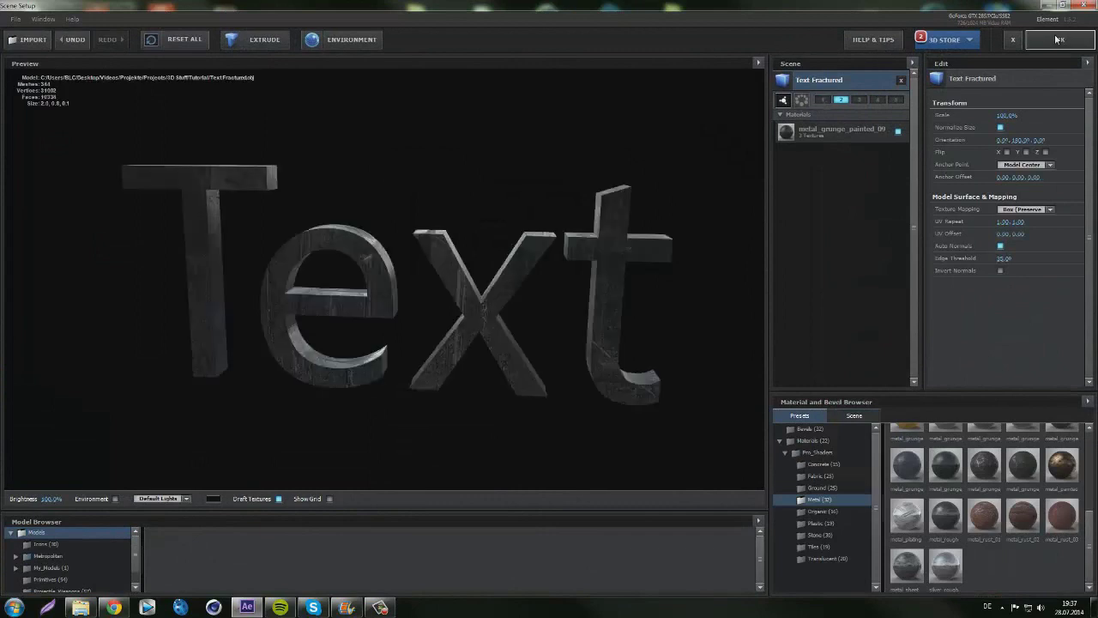
pyautogui.click(1060, 40)
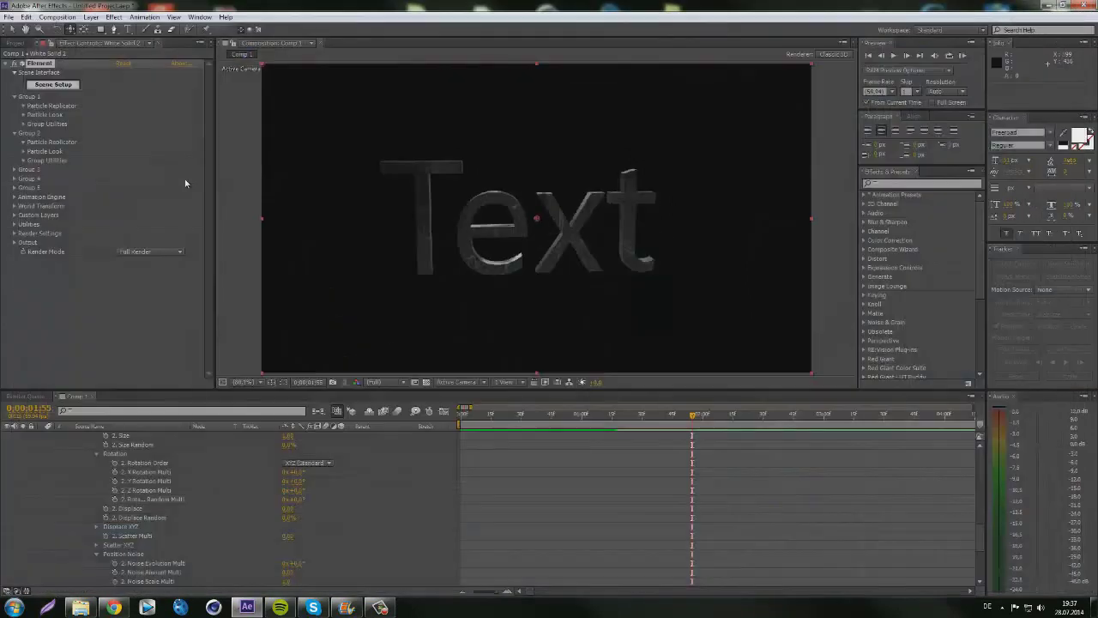
# - In Group 2's Multi-Object settings, set Size Random to 100%, add random rotation, and shrink Size to almost 0
pyautogui.click(23, 152)
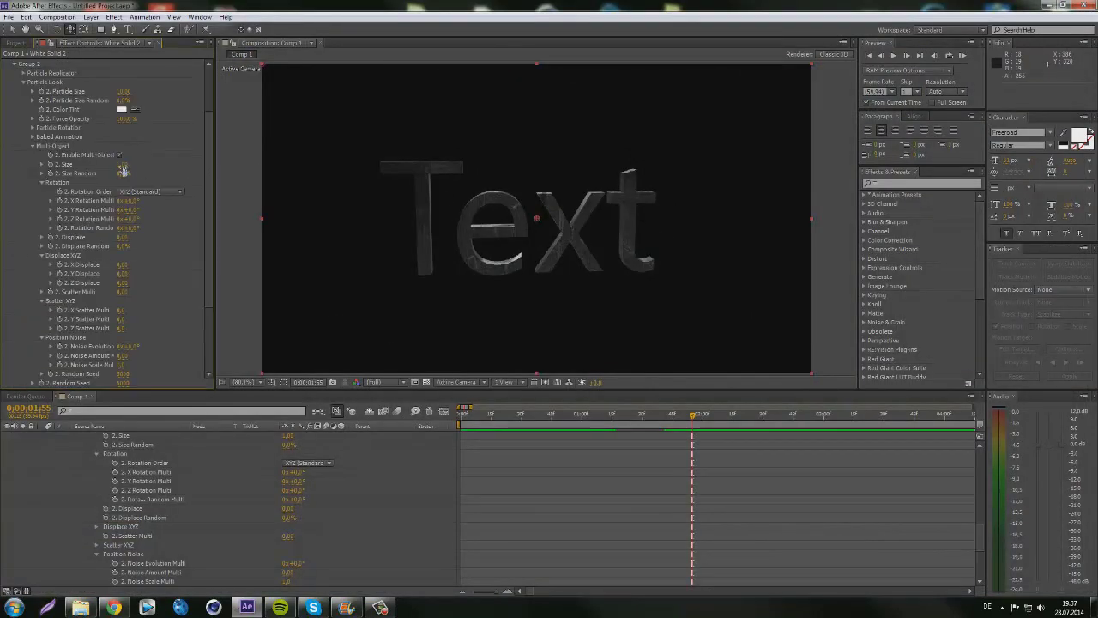
pyautogui.moveTo(123, 173); pyautogui.dragTo(183, 178)
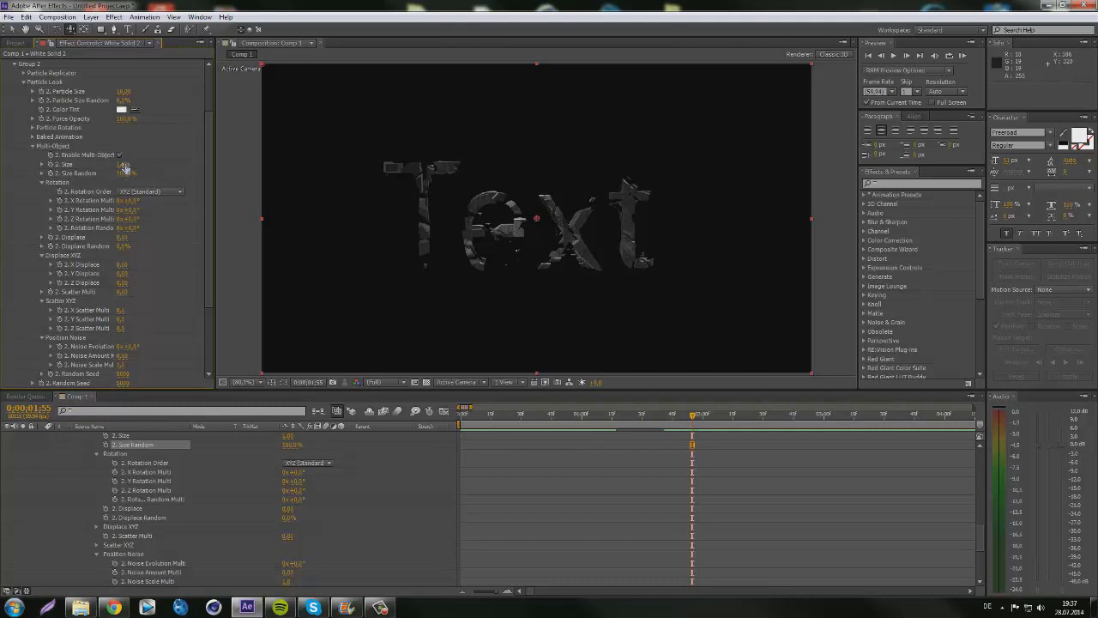
pyautogui.moveTo(133, 228); pyautogui.dragTo(155, 229)
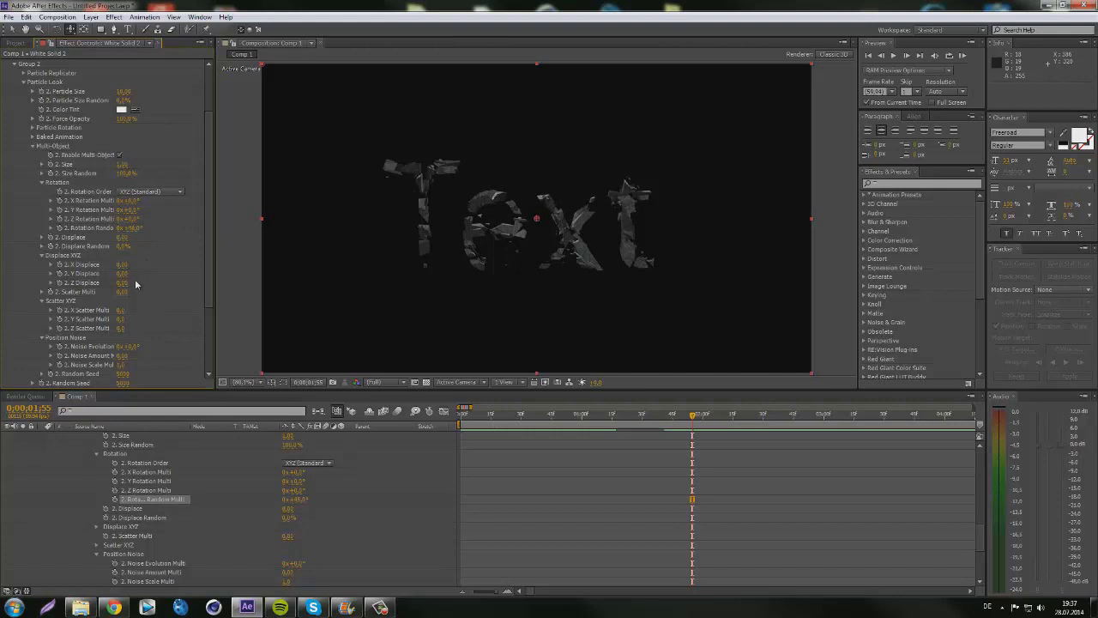
pyautogui.moveTo(125, 164); pyautogui.dragTo(119, 164)
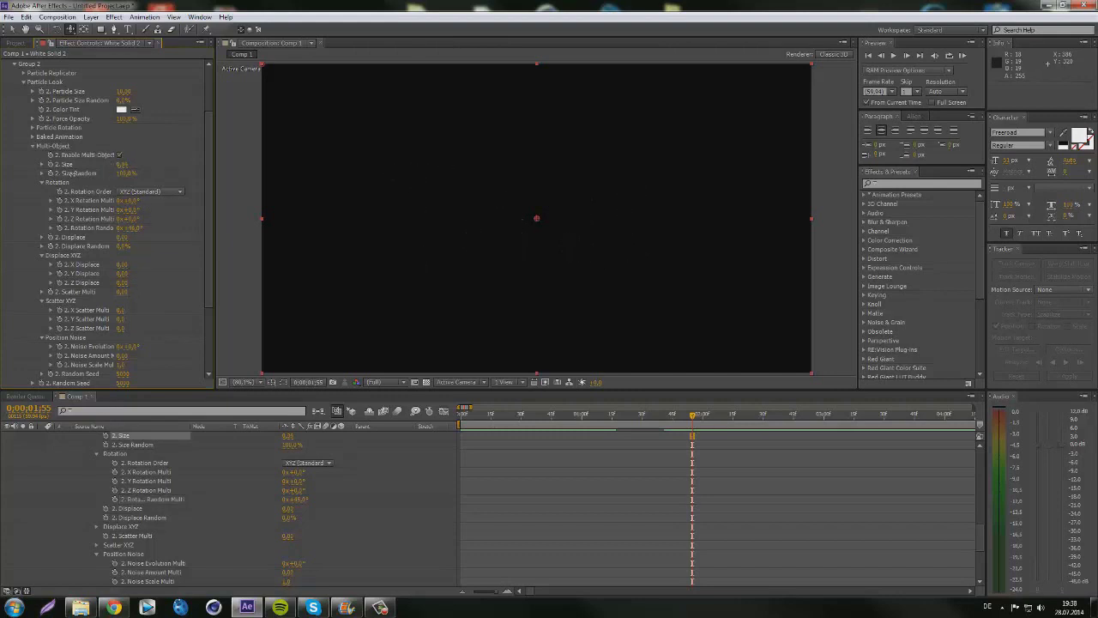
# - Reopen the Scene Setup, assign the Text Fractured model to both Group 1 and Group 2, accept, and fold the group settings
pyautogui.click(34, 148)
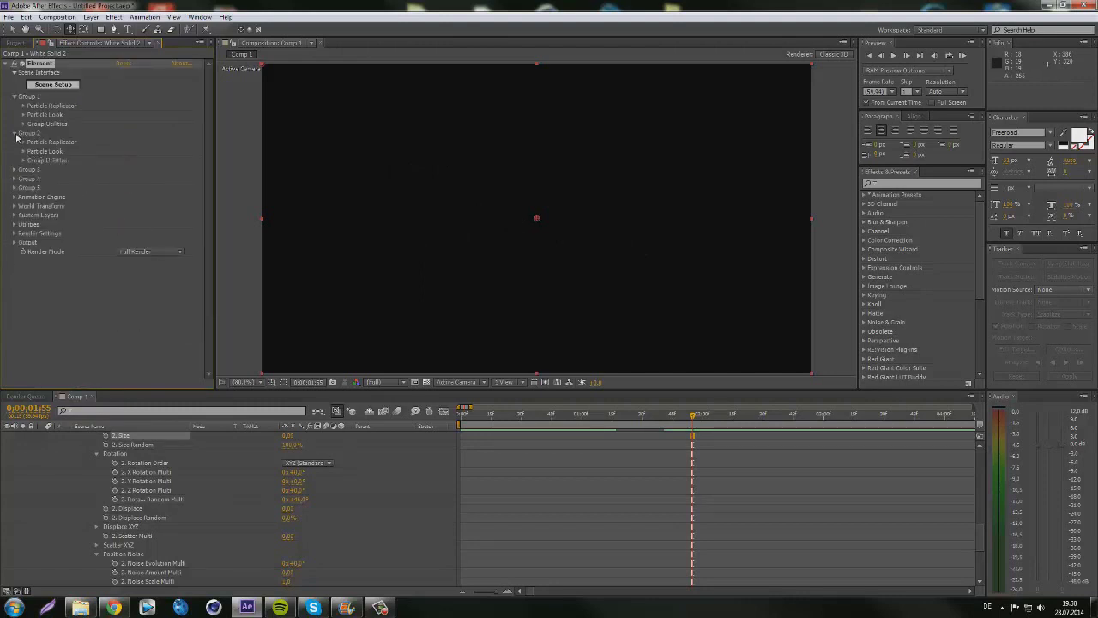
pyautogui.click(48, 88)
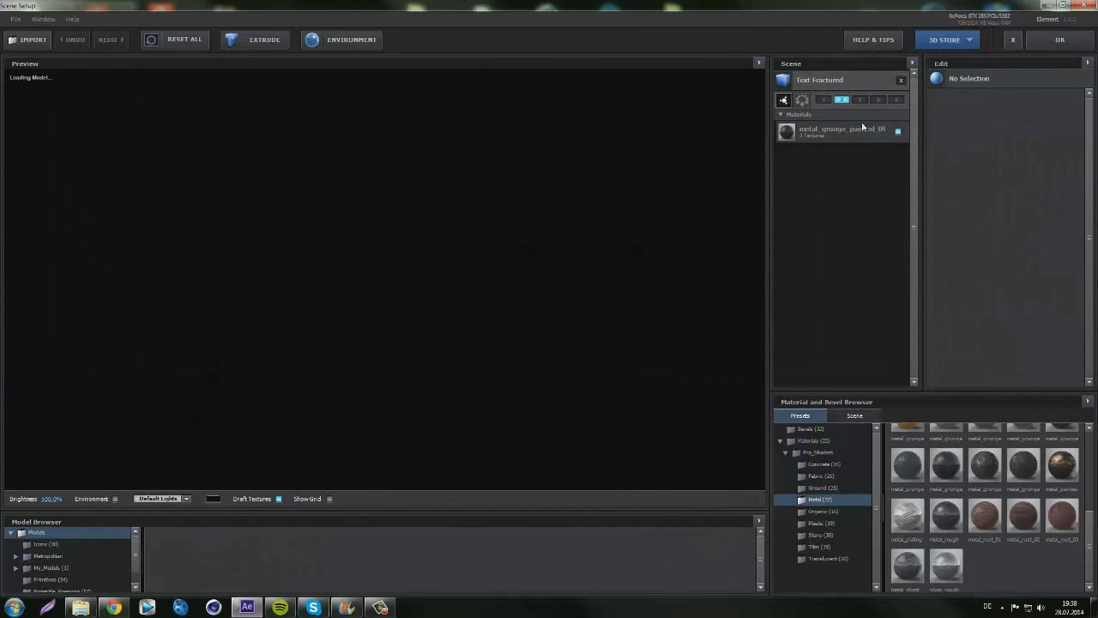
pyautogui.click(1061, 40)
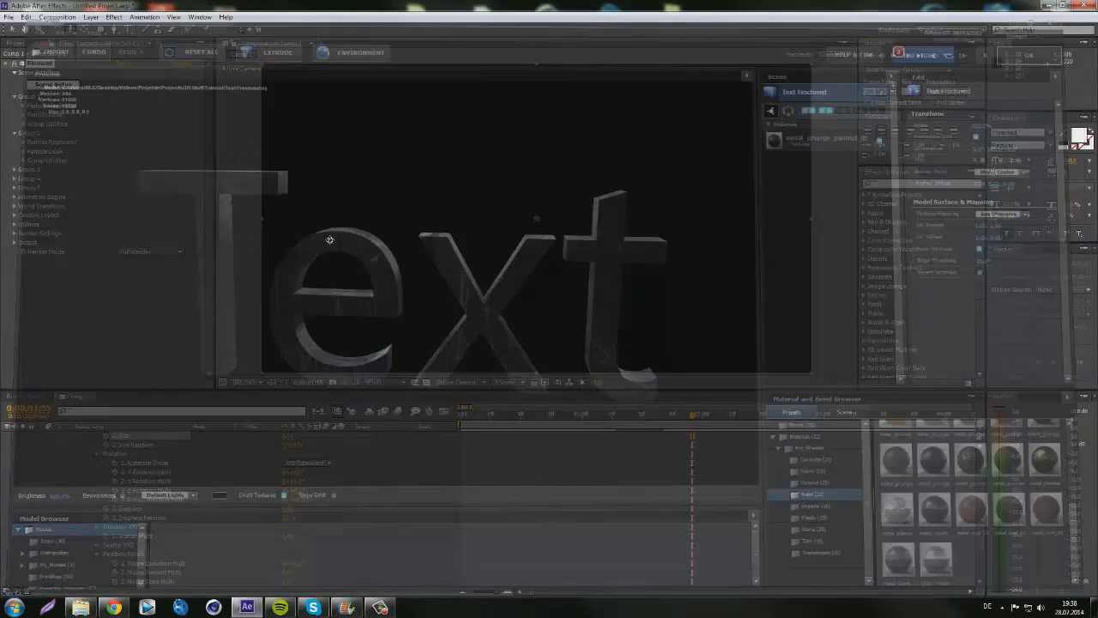
pyautogui.click(14, 98)
pyautogui.click(14, 106)
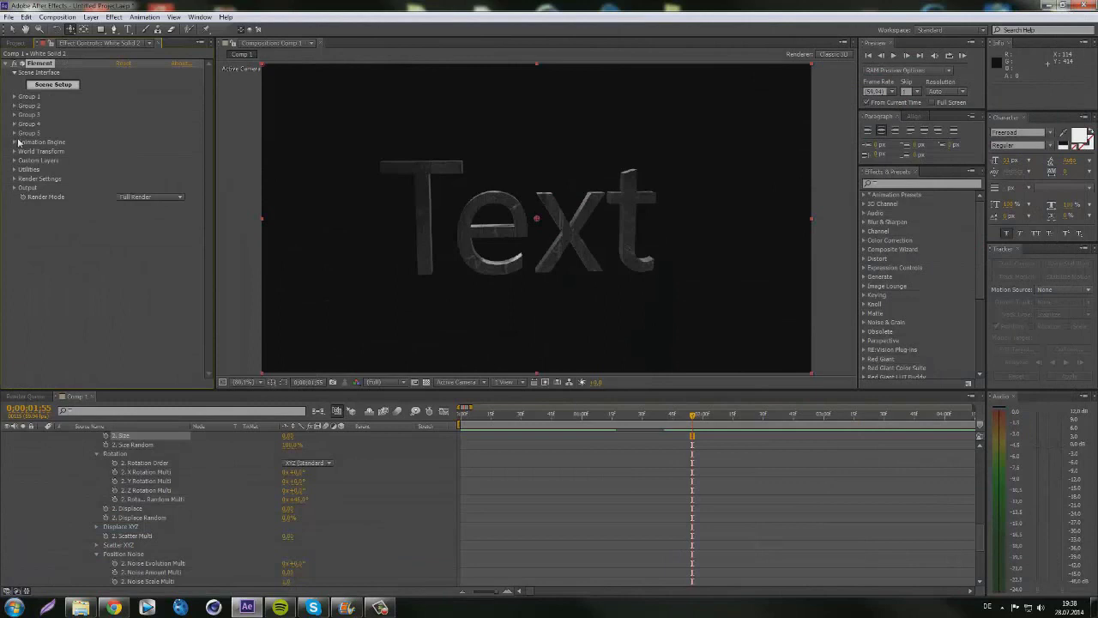
# - Enable Element's Animation Engine and scrub the Animation value to preview the transition from Group 1 to Group 2
pyautogui.click(15, 142)
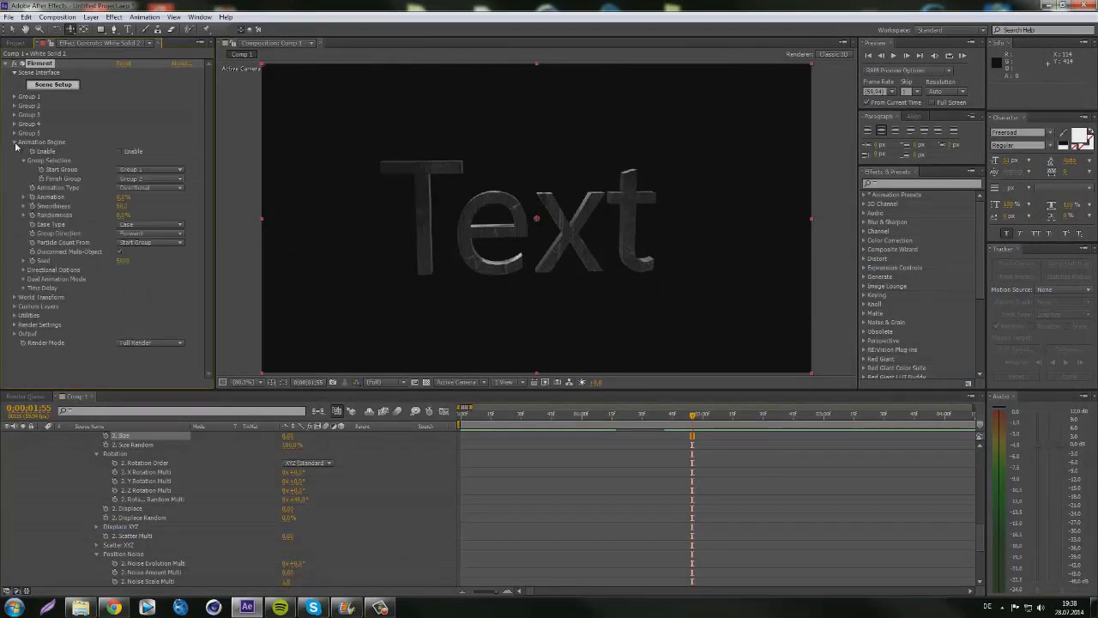
pyautogui.click(120, 152)
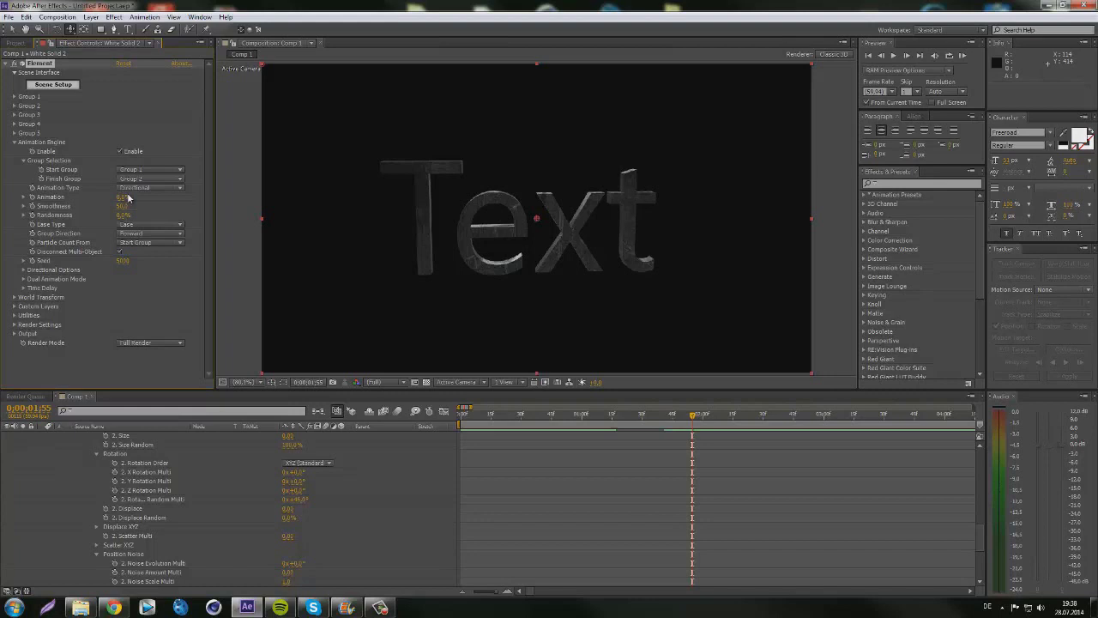
pyautogui.moveTo(122, 197); pyautogui.dragTo(153, 202)
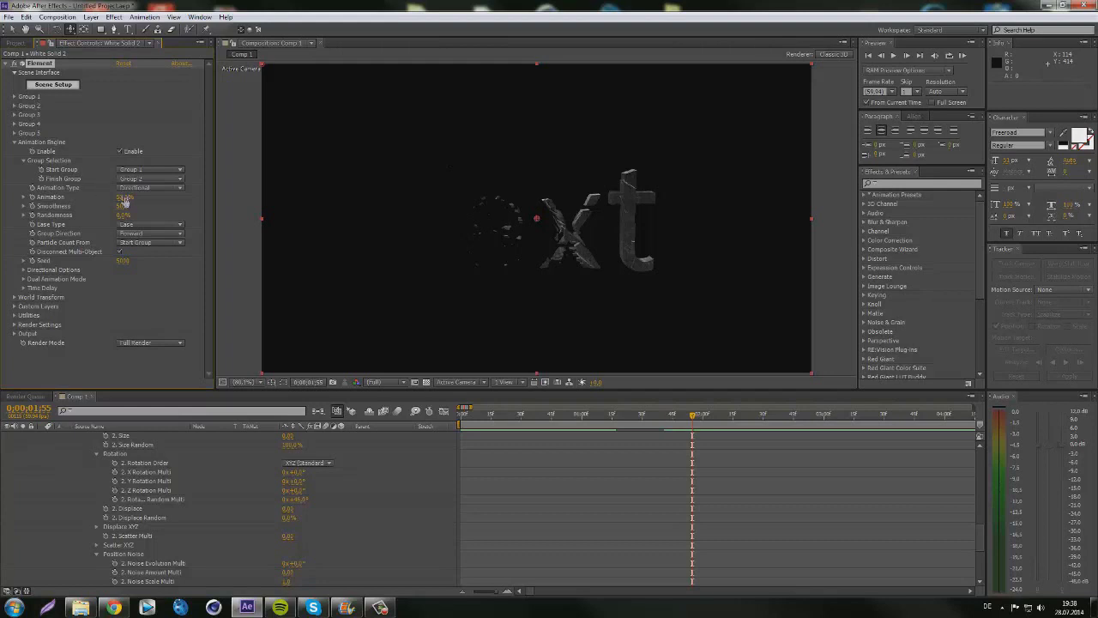
# - Lower the animation's Smoothness, try a Randomness of 100%, and reset Randomness to 0
pyautogui.moveTo(125, 212)
pyautogui.mouseDown()
pyautogui.moveTo(99, 206)
pyautogui.moveTo(137, 197)
pyautogui.moveTo(112, 198)
pyautogui.mouseUp()
pyautogui.moveTo(109, 197); pyautogui.dragTo(143, 206)
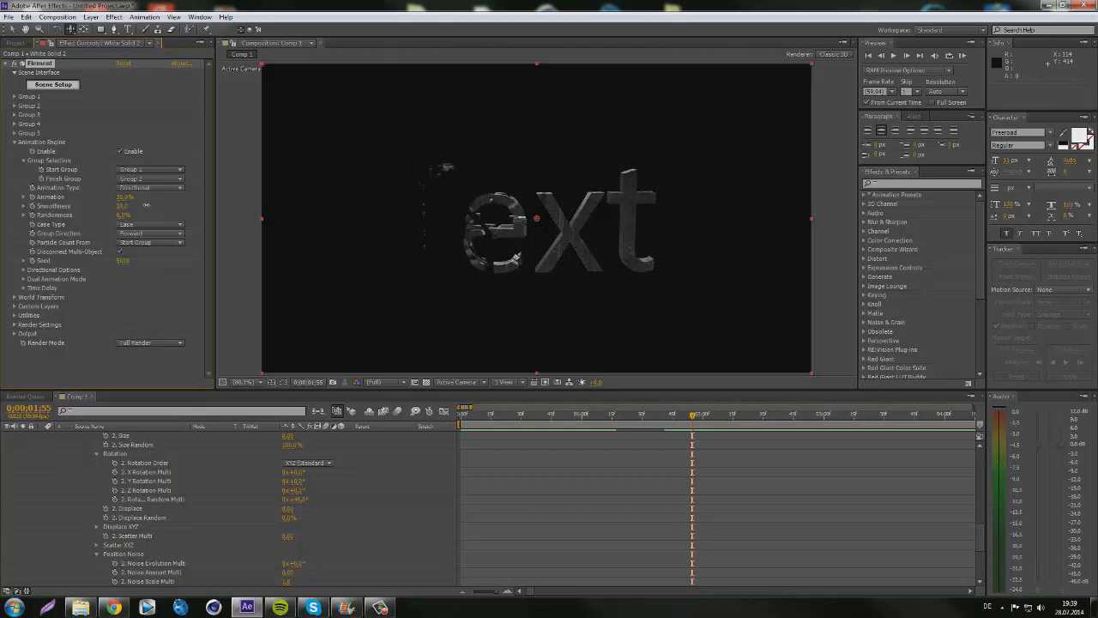
pyautogui.moveTo(124, 216); pyautogui.dragTo(214, 216)
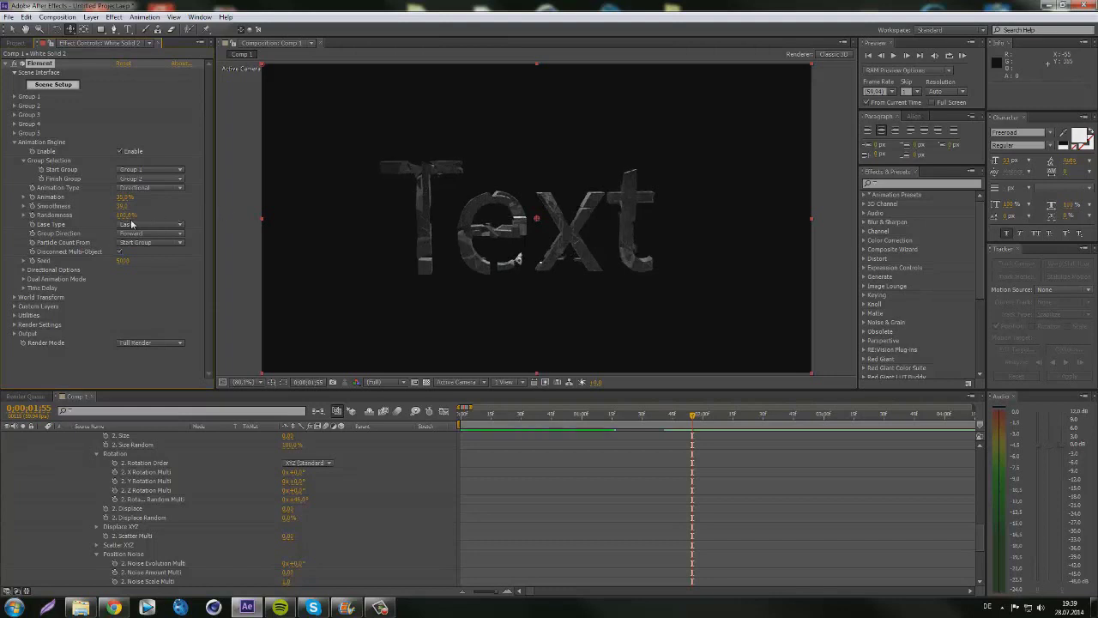
pyautogui.moveTo(124, 196); pyautogui.dragTo(40, 227)
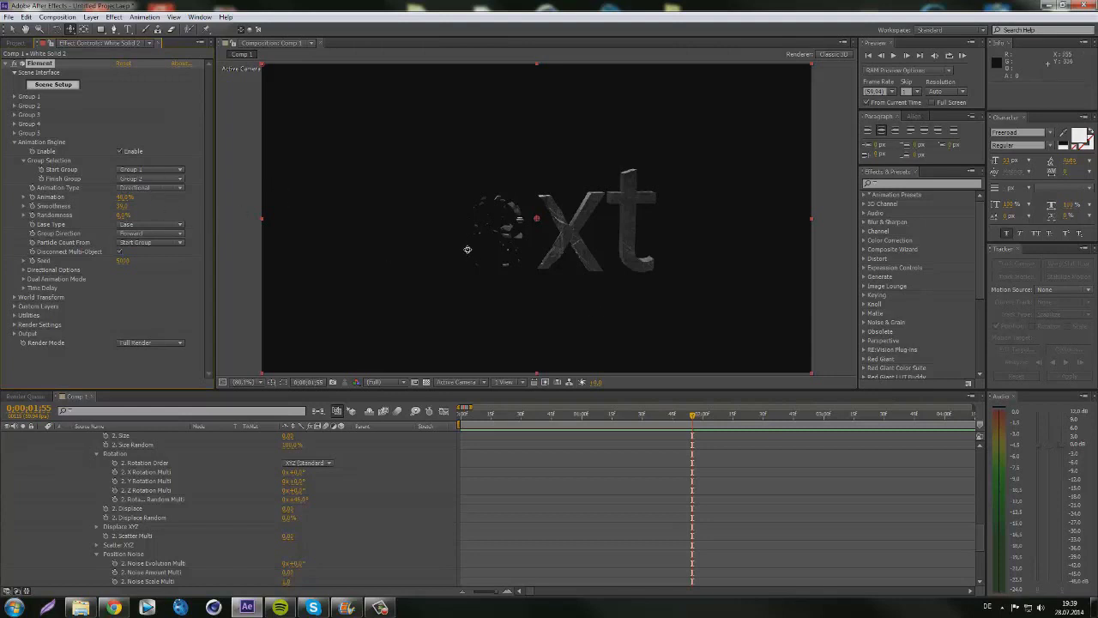
# - Reverse the animation by setting Start Group to Group 2 and Finish Group to Group 1, and scrub the Animation value
pyautogui.click(144, 176)
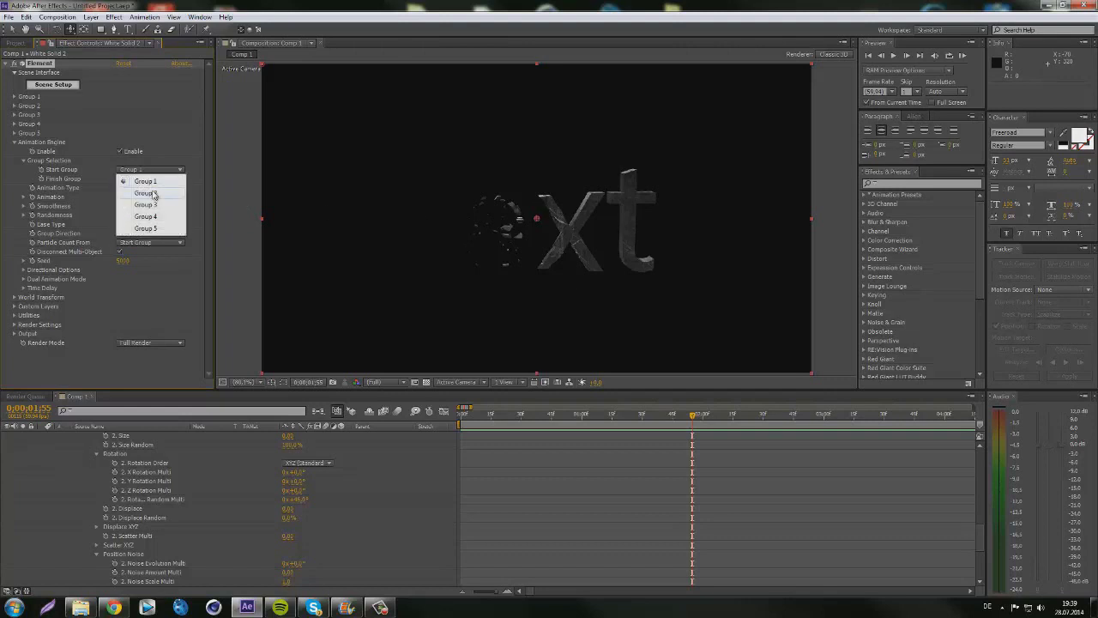
pyautogui.click(153, 199)
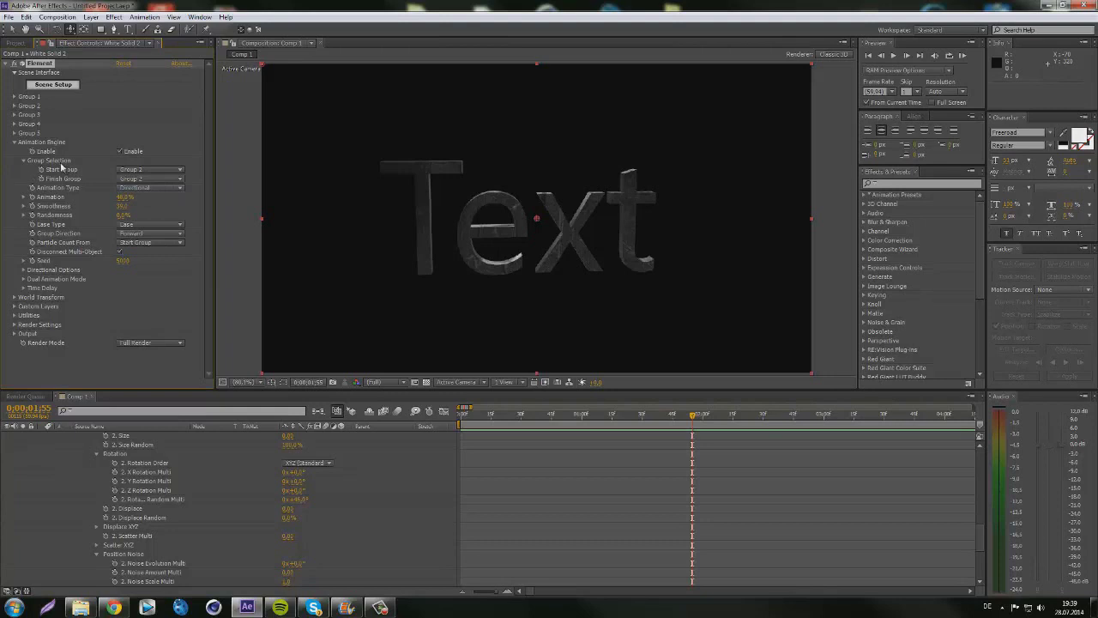
pyautogui.click(151, 180)
pyautogui.click(137, 190)
pyautogui.moveTo(121, 196)
pyautogui.mouseDown()
pyautogui.moveTo(105, 196)
pyautogui.moveTo(134, 197)
pyautogui.mouseUp()
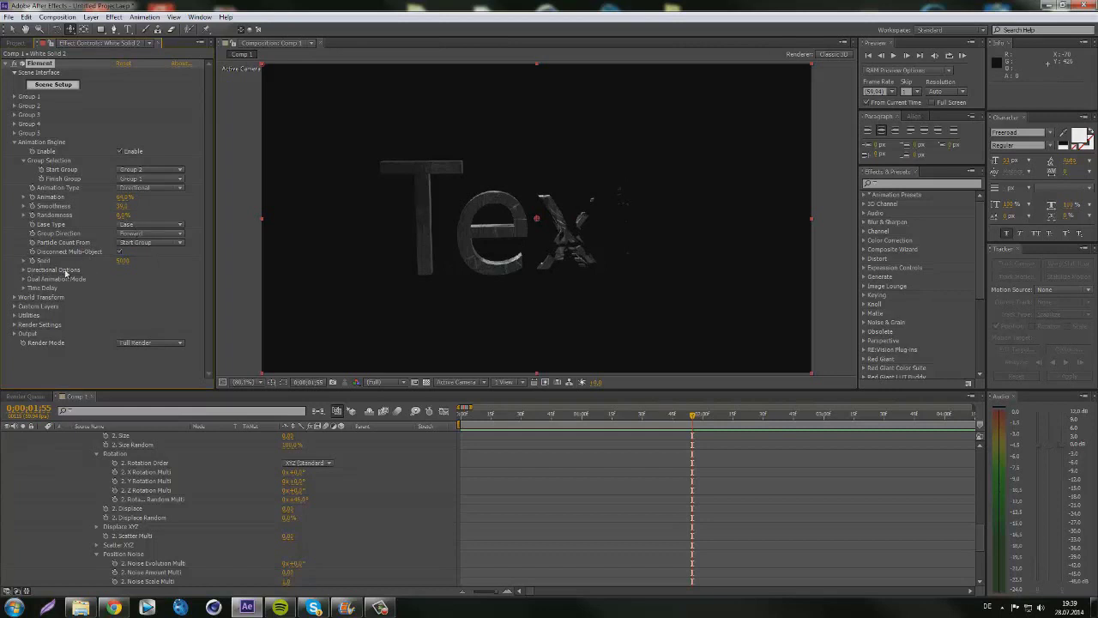
# - Try the Radial animation type with a different Animation value, and switch back to Directional
pyautogui.click(151, 190)
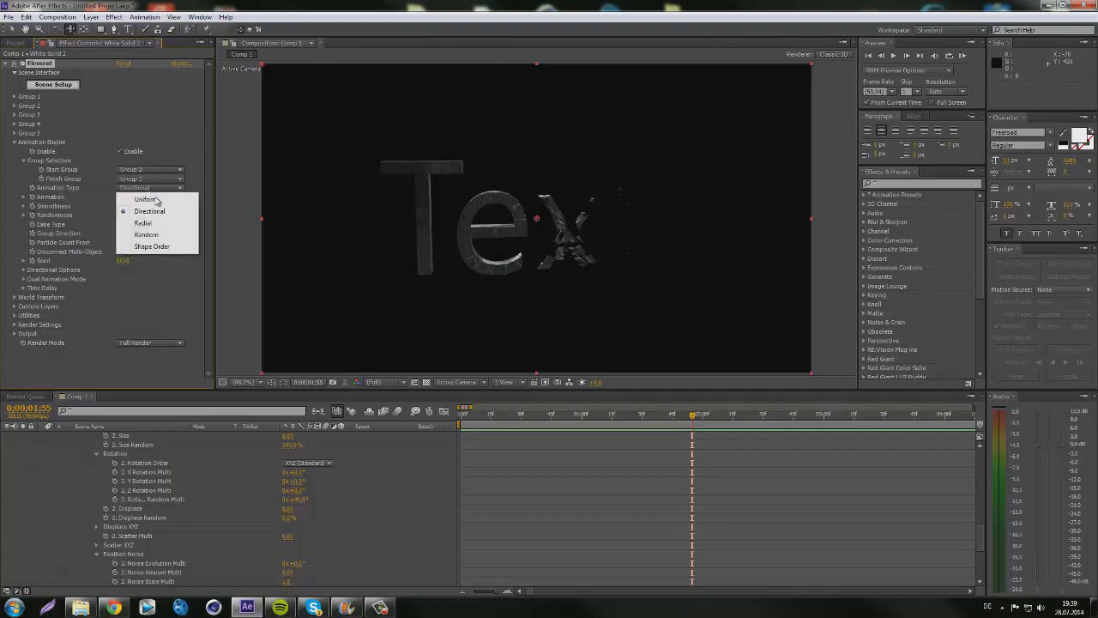
pyautogui.click(144, 223)
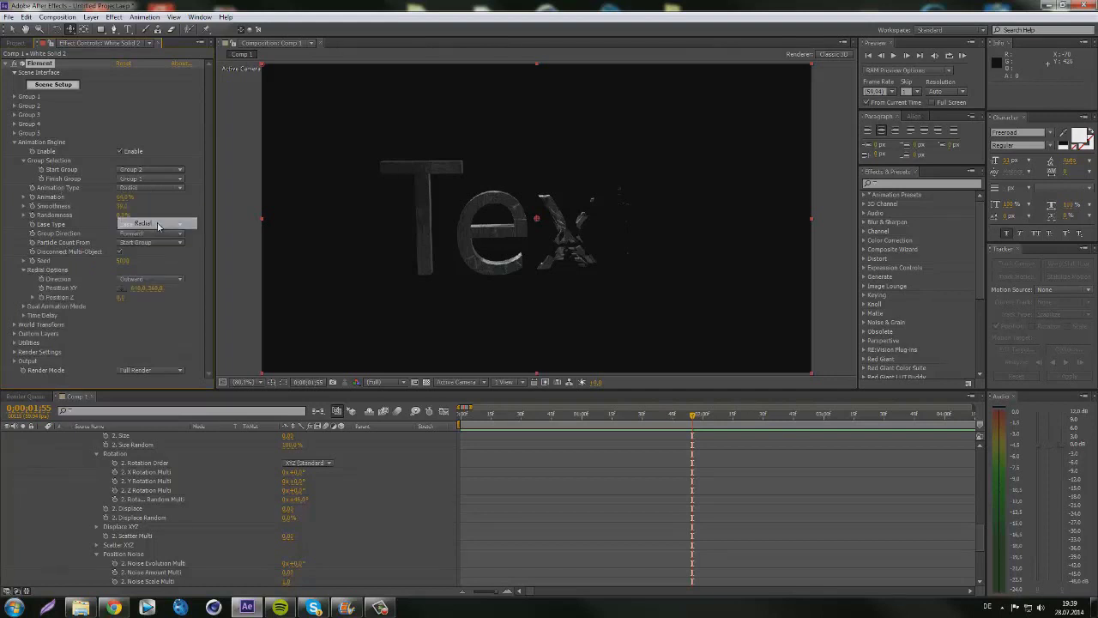
pyautogui.moveTo(123, 197)
pyautogui.mouseDown()
pyautogui.moveTo(101, 206)
pyautogui.moveTo(141, 194)
pyautogui.mouseUp()
pyautogui.click(144, 188)
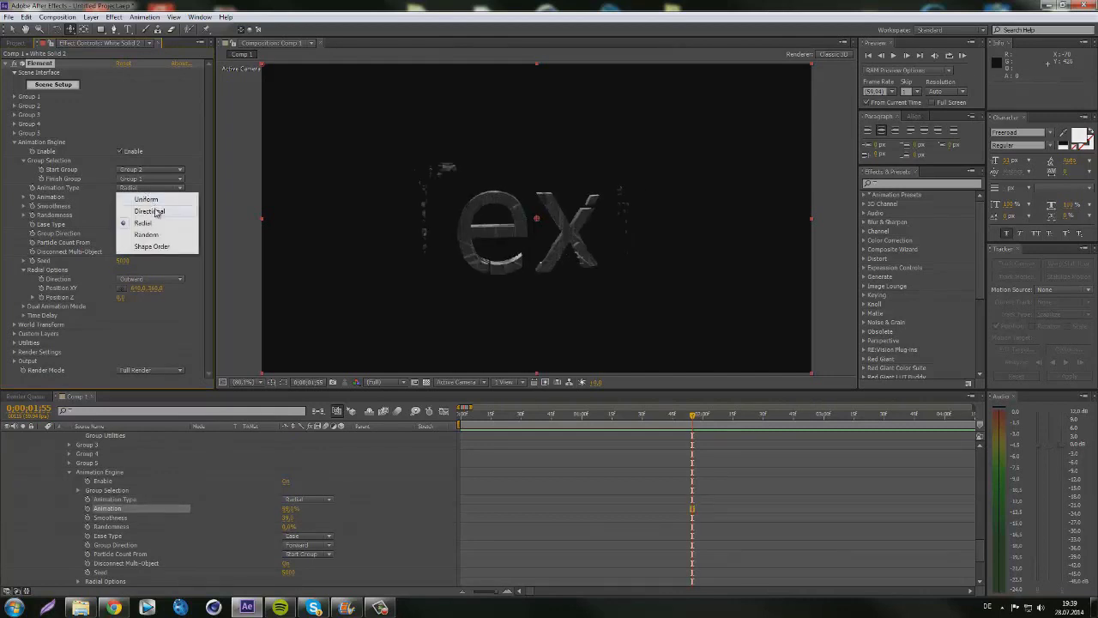
pyautogui.click(153, 214)
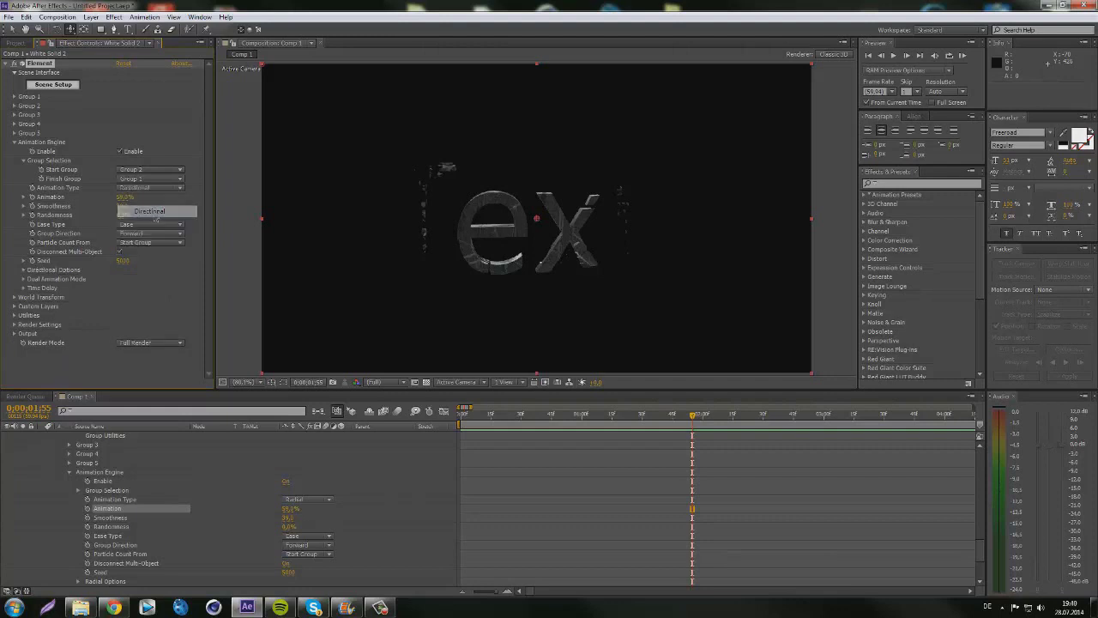
# - Set Pitch (Vertical) to 180° in the Directional Options and scrub the Animation value to preview the direction
pyautogui.click(24, 269)
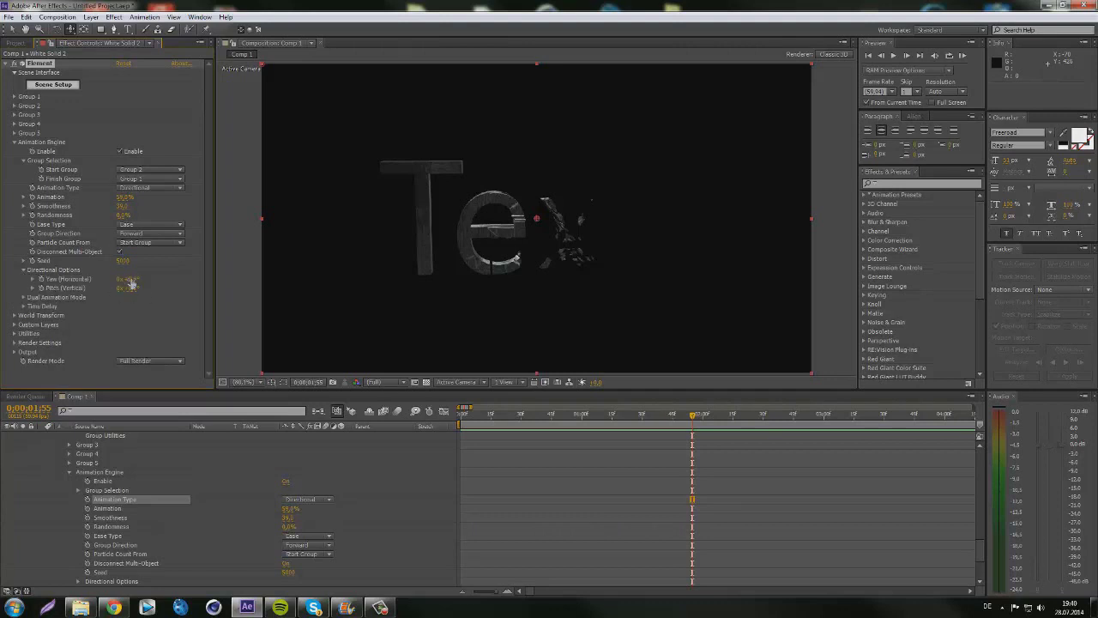
pyautogui.click(129, 279)
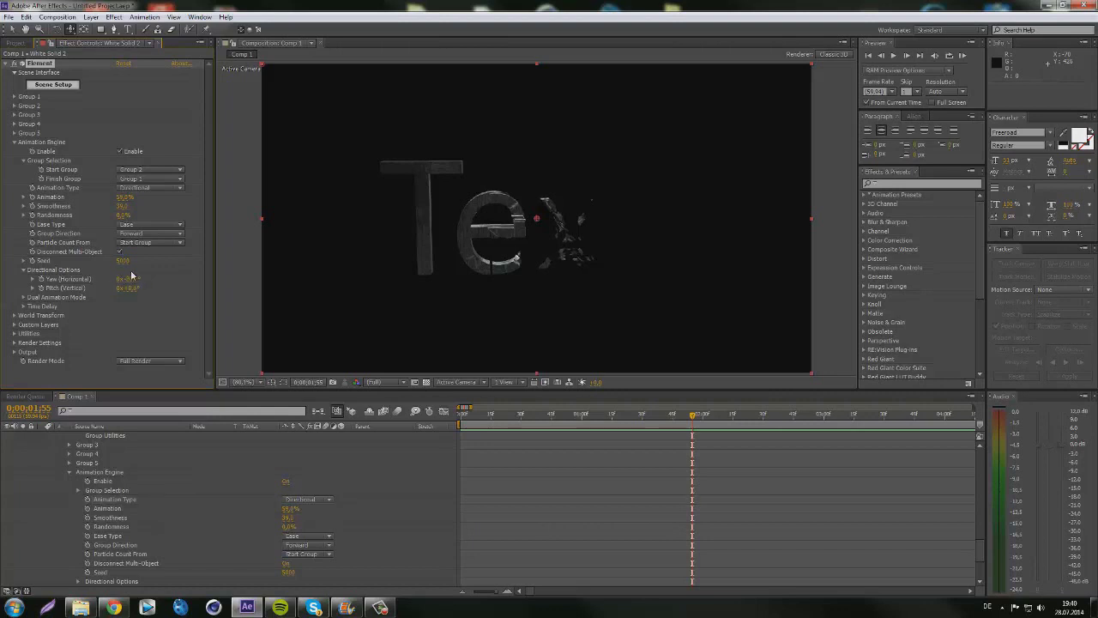
pyautogui.moveTo(161, 290); pyautogui.dragTo(177, 288)
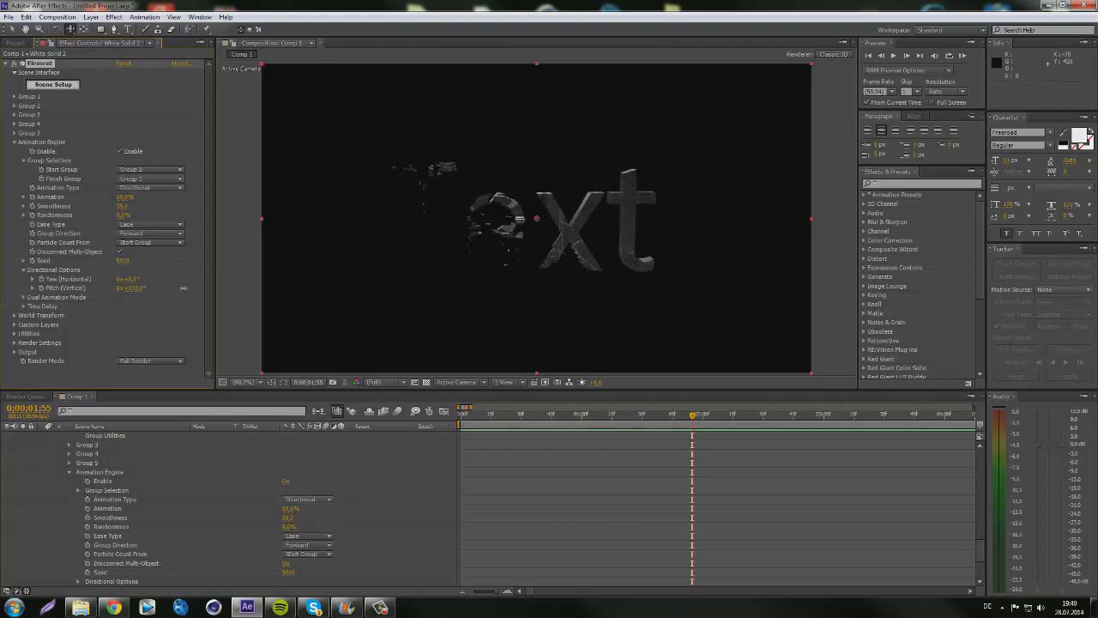
pyautogui.click(133, 289)
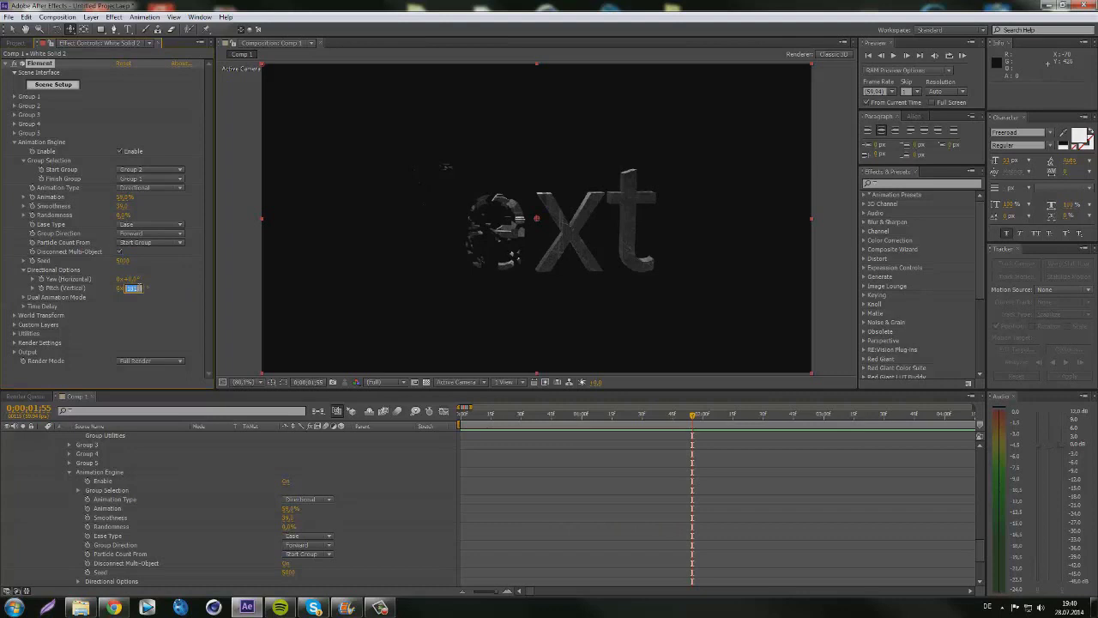
pyautogui.write('180')
pyautogui.press('Return')
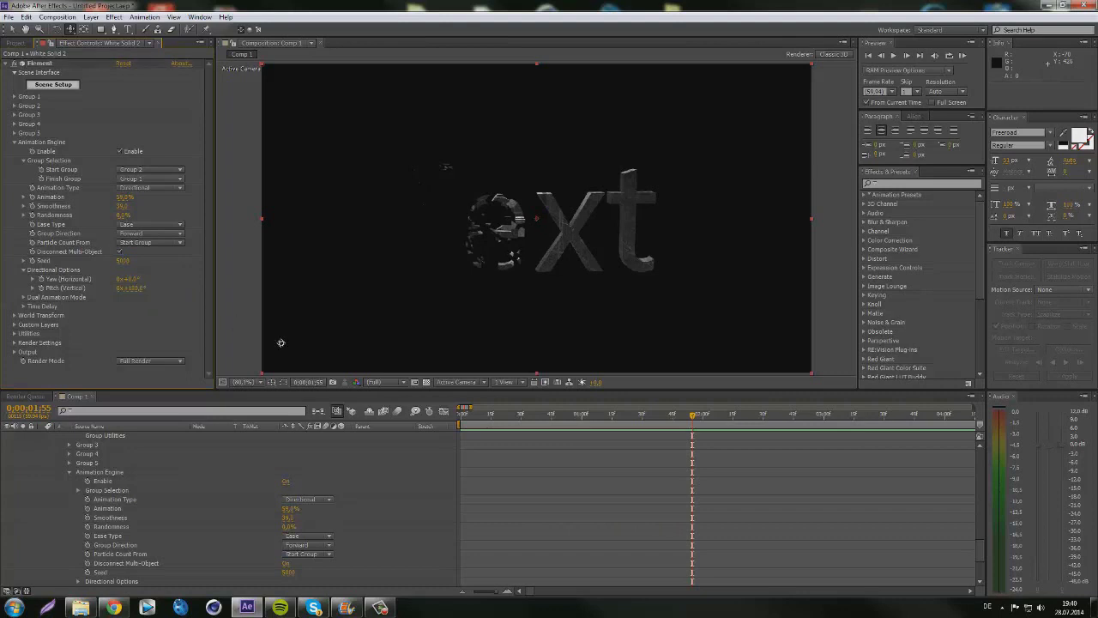
pyautogui.moveTo(126, 202)
pyautogui.mouseDown()
pyautogui.moveTo(150, 201)
pyautogui.moveTo(84, 211)
pyautogui.moveTo(115, 215)
pyautogui.mouseUp()
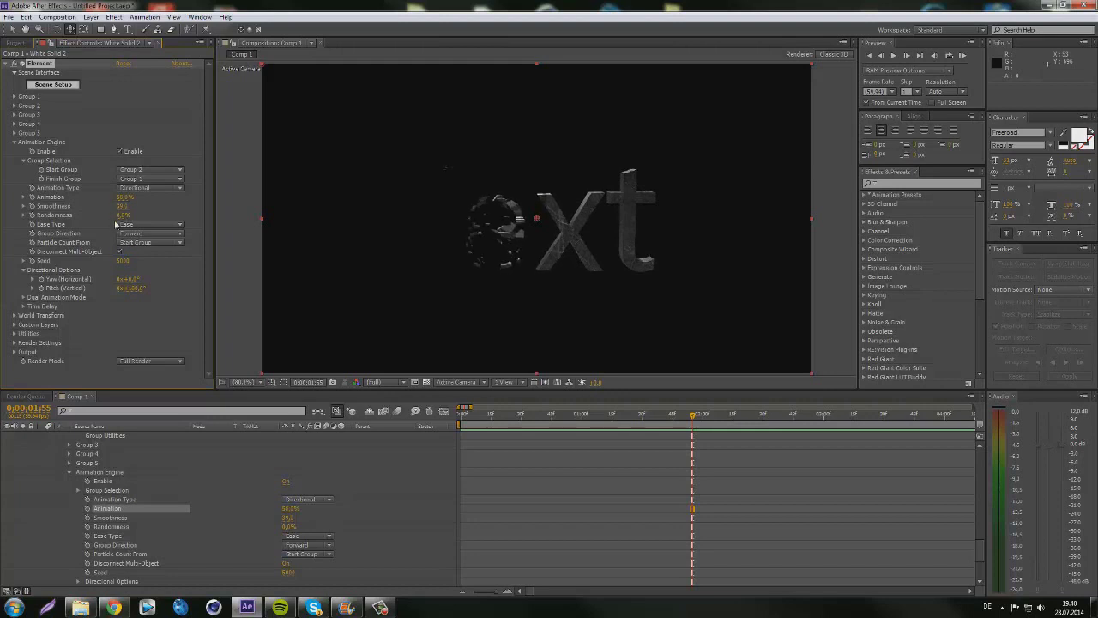
# - Reset Pitch (Vertical) to 0 revolutions and 0°, and scrub the Animation value down to nearly 0%
pyautogui.moveTo(131, 289); pyautogui.dragTo(243, 291)
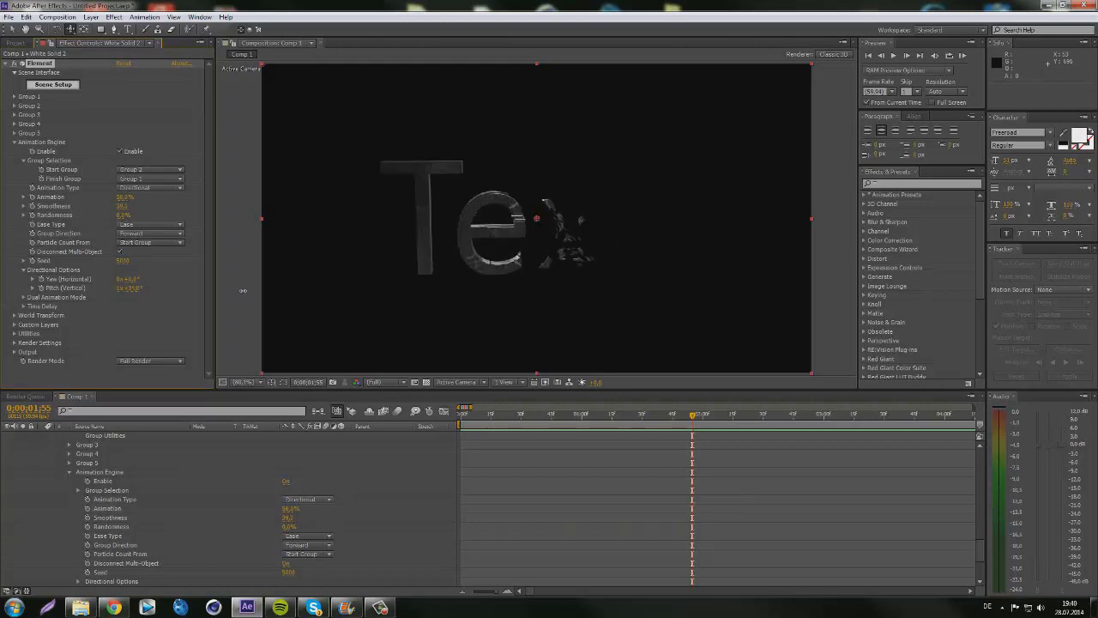
pyautogui.click(123, 289)
pyautogui.write('0')
pyautogui.press('Tab')
pyautogui.write('0')
pyautogui.press('Return')
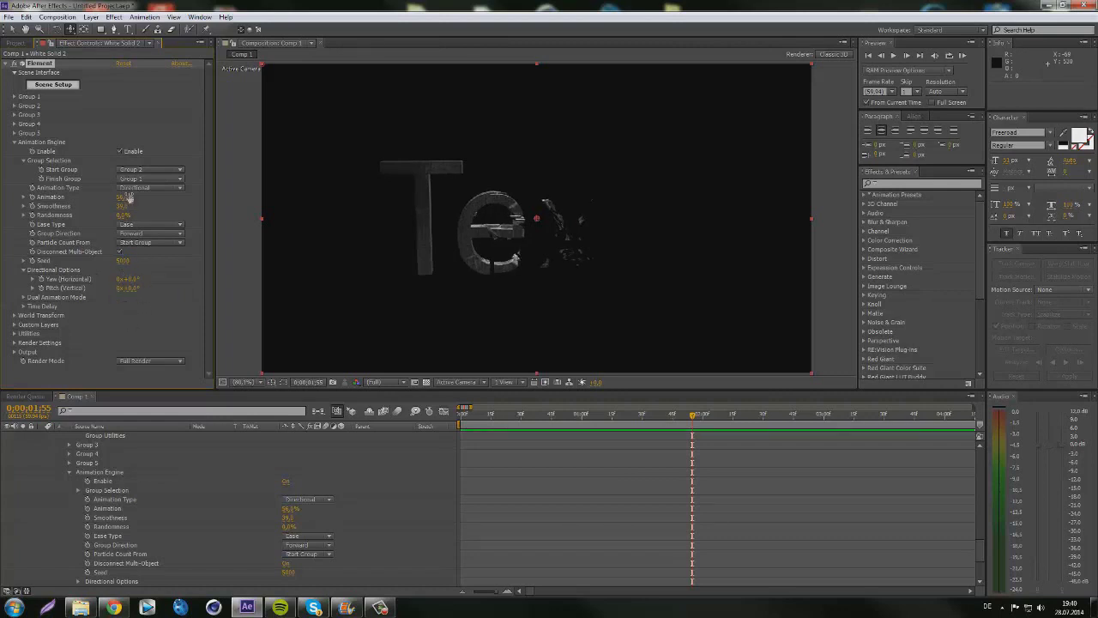
pyautogui.moveTo(123, 197); pyautogui.dragTo(96, 197)
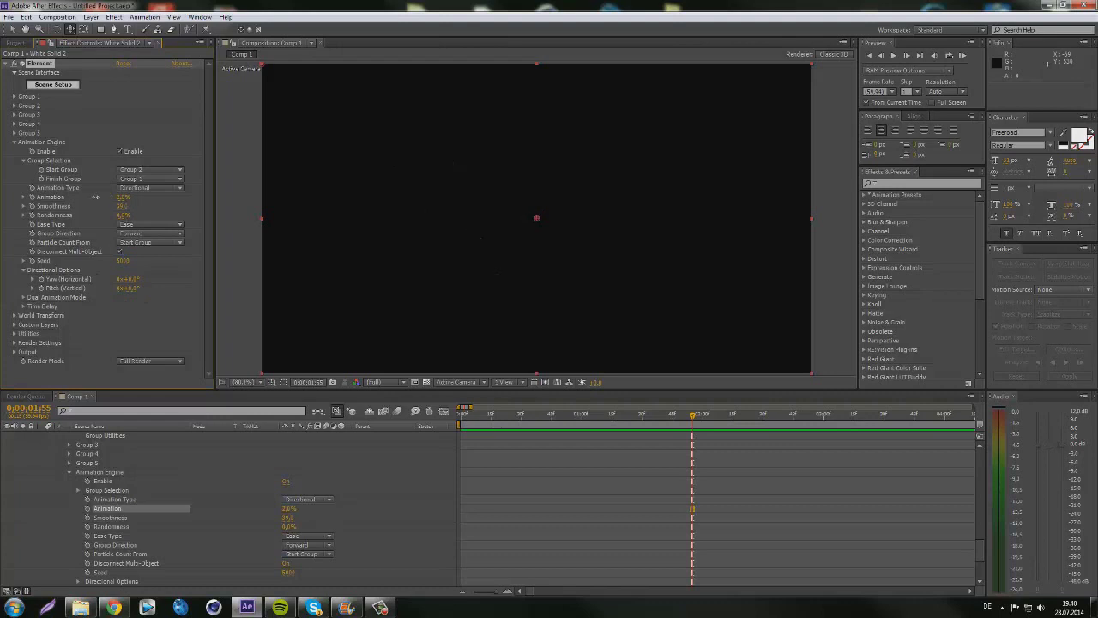
# - Open the Golden Trailer video from the projects folder and jump to the logo scene about 8 seconds in
pyautogui.click(80, 606)
pyautogui.doubleClick(233, 478)
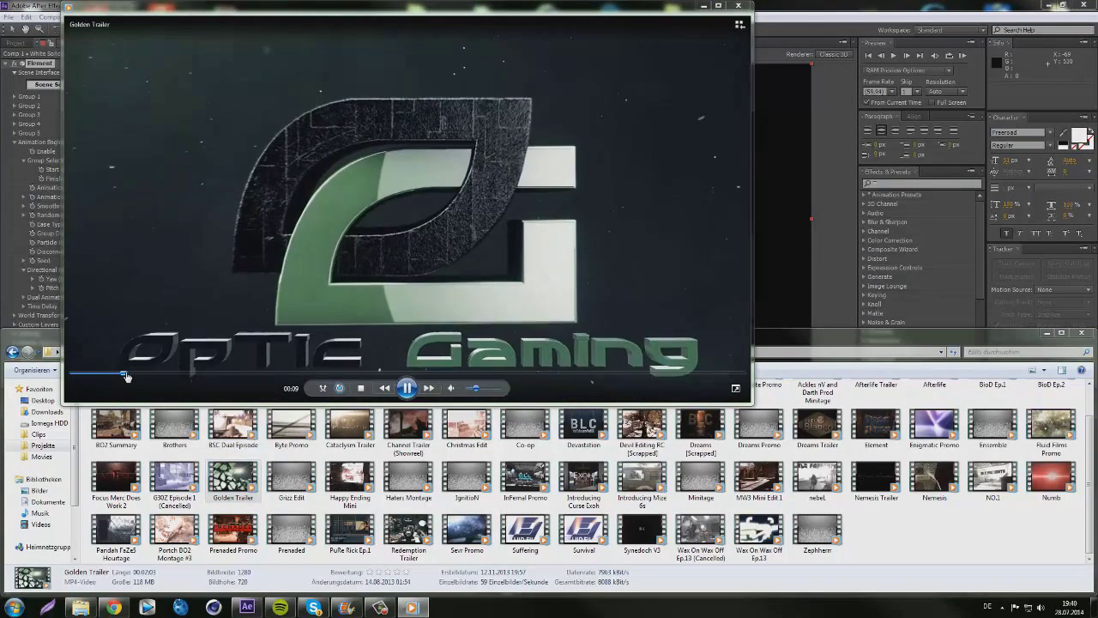
pyautogui.click(119, 379)
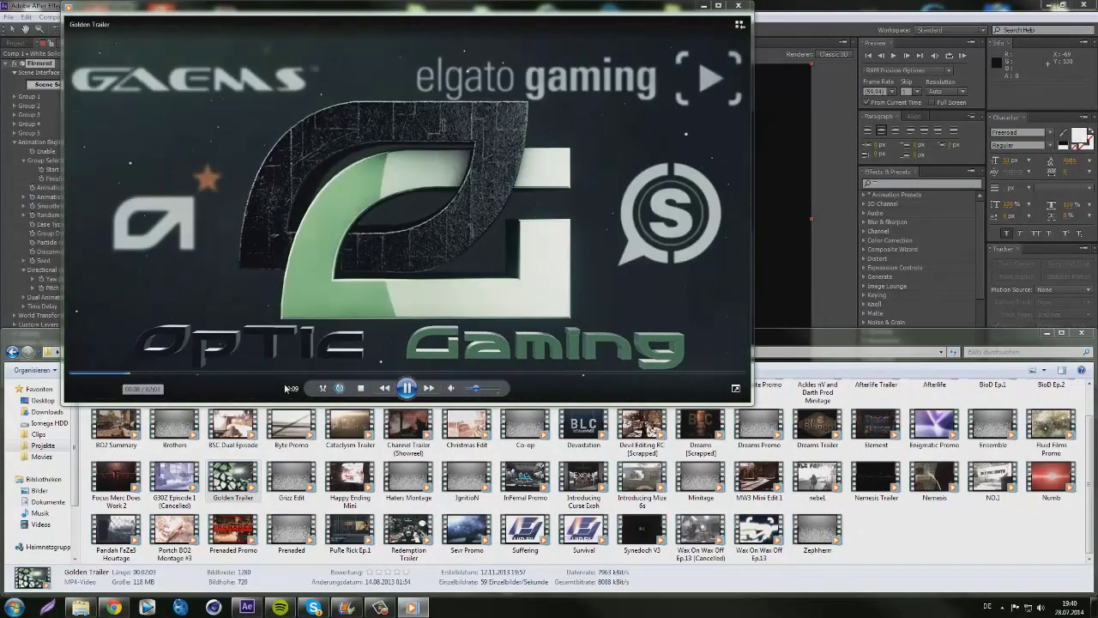
# - Pause the Golden Trailer at the logo scene, close the video player and switch back to After Effects
pyautogui.click(275, 276)
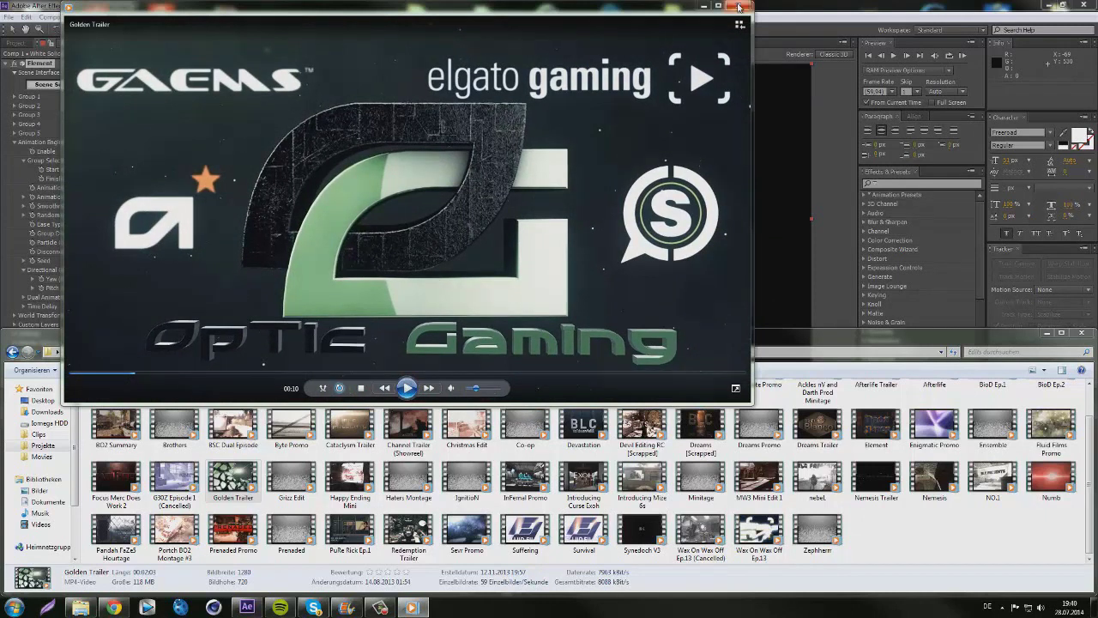
pyautogui.click(738, 6)
pyautogui.click(213, 282)
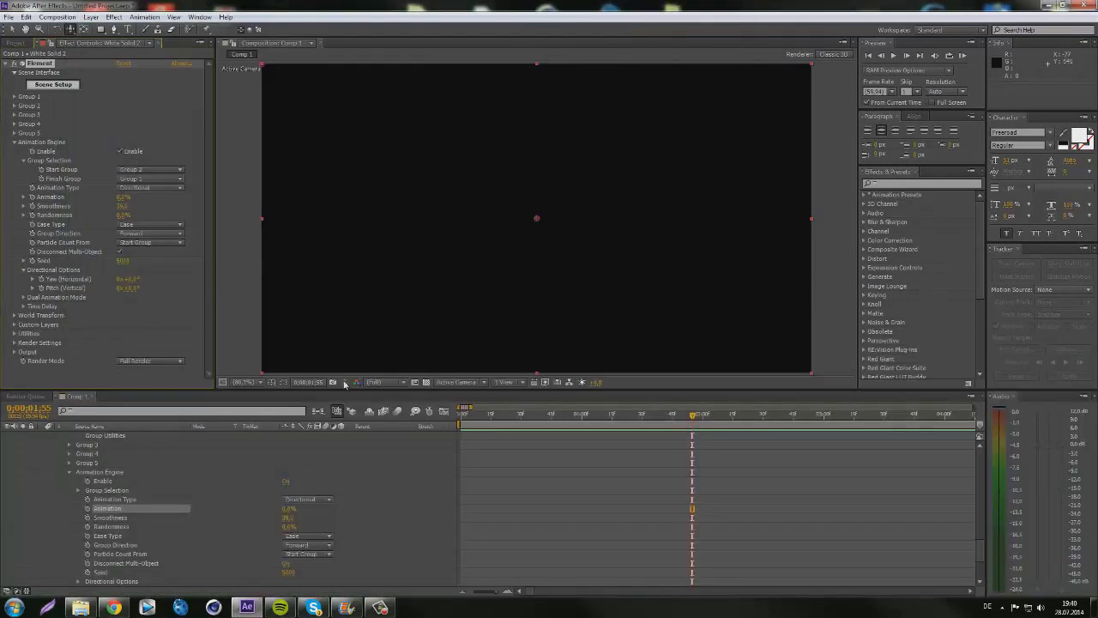
# - Scrub the Animation value up until the text is partly assembled, and set Pitch (Vertical) to 180° in the Directional Options
pyautogui.moveTo(136, 197); pyautogui.dragTo(142, 196)
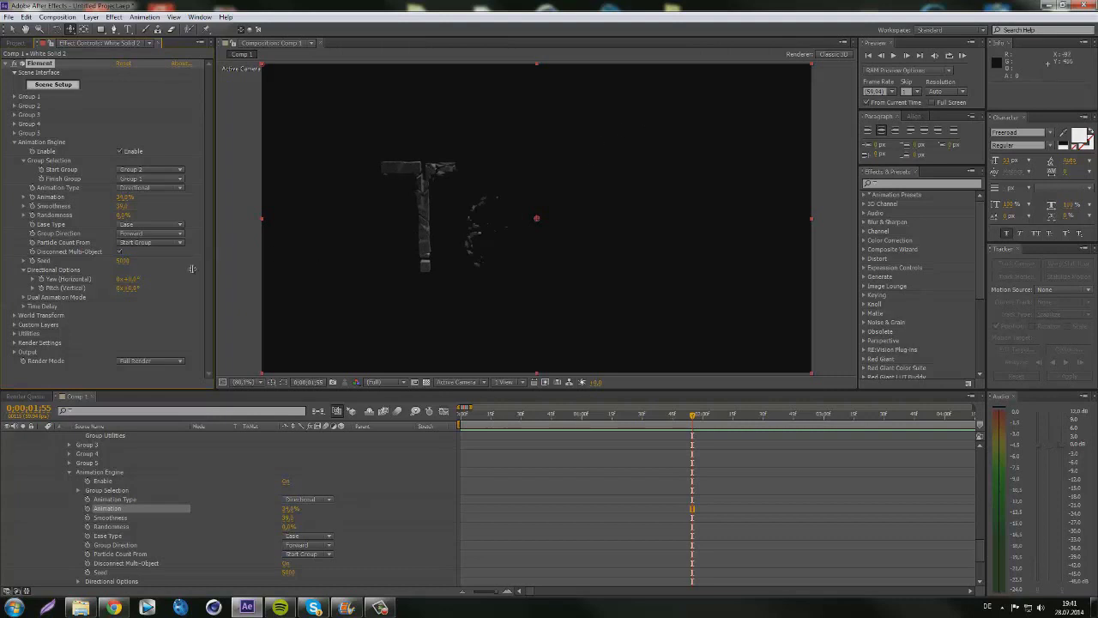
pyautogui.click(131, 288)
pyautogui.write('180')
pyautogui.press('Return')
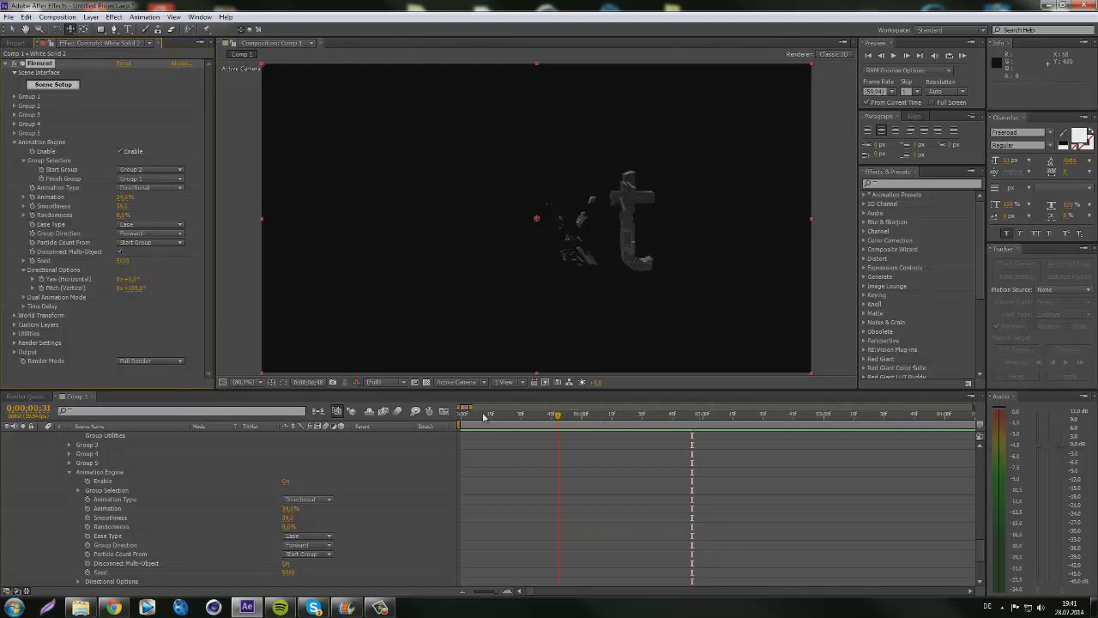
# - Keyframe the Animation Engine's Animation value from 0% at the composition's start to 100% at 3 seconds
pyautogui.press('Home')
pyautogui.scroll(5, 56, 471)
pyautogui.scroll(10, 57, 477)
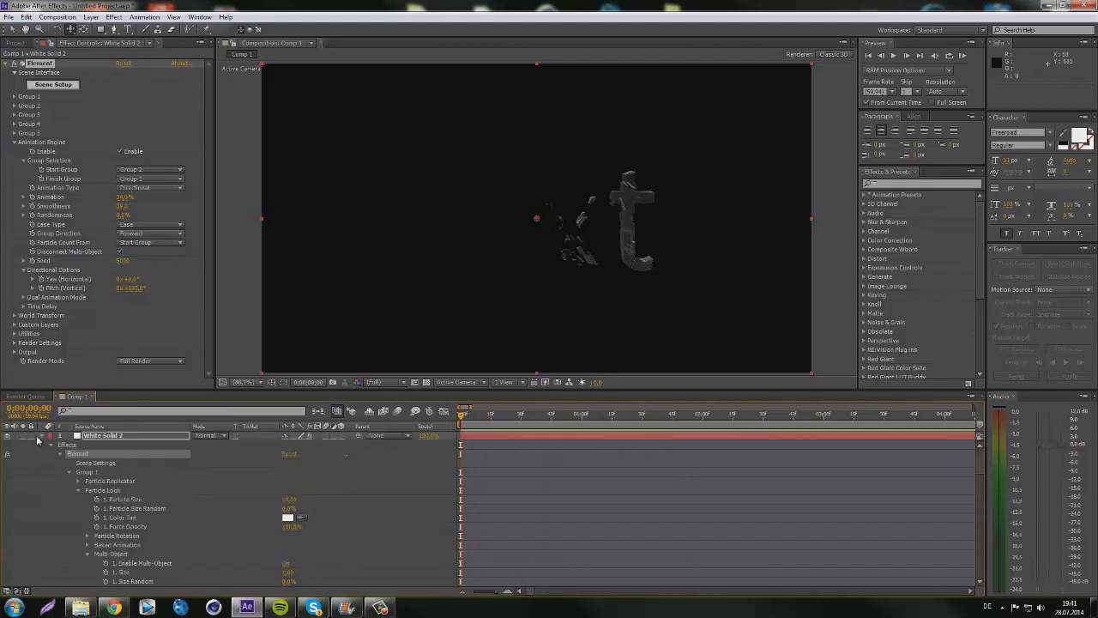
pyautogui.click(42, 436)
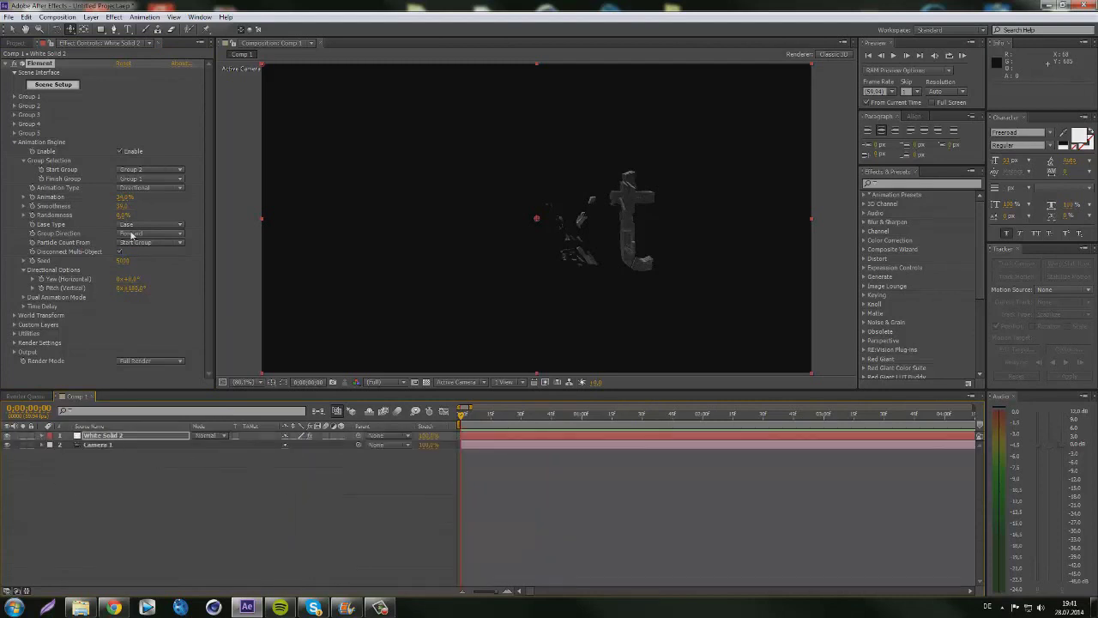
pyautogui.moveTo(129, 199); pyautogui.dragTo(93, 201)
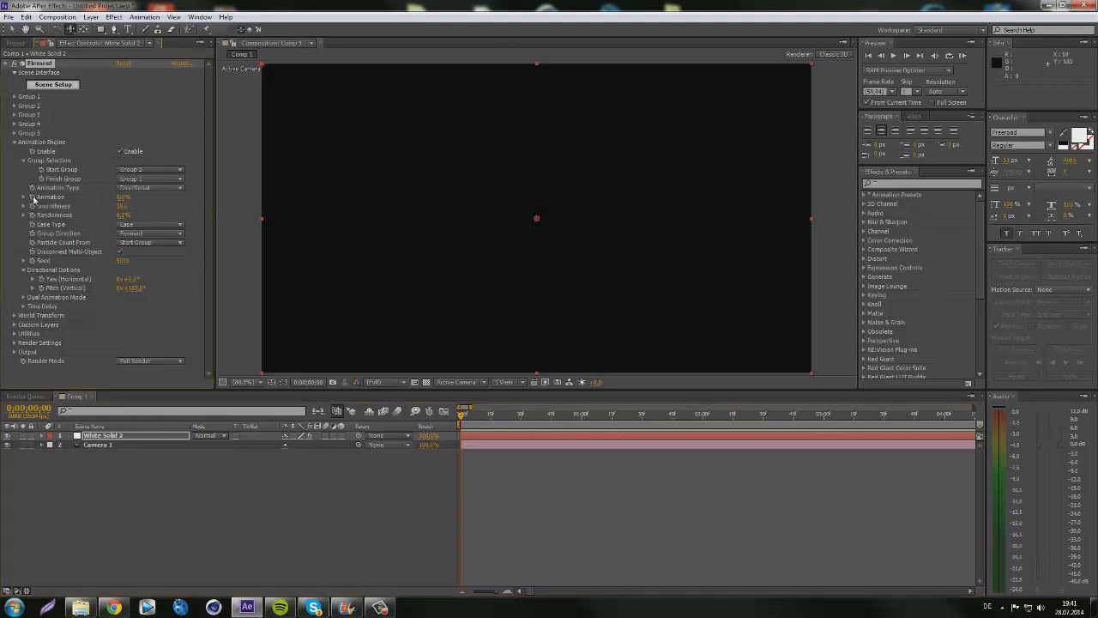
pyautogui.moveTo(674, 424); pyautogui.dragTo(828, 424)
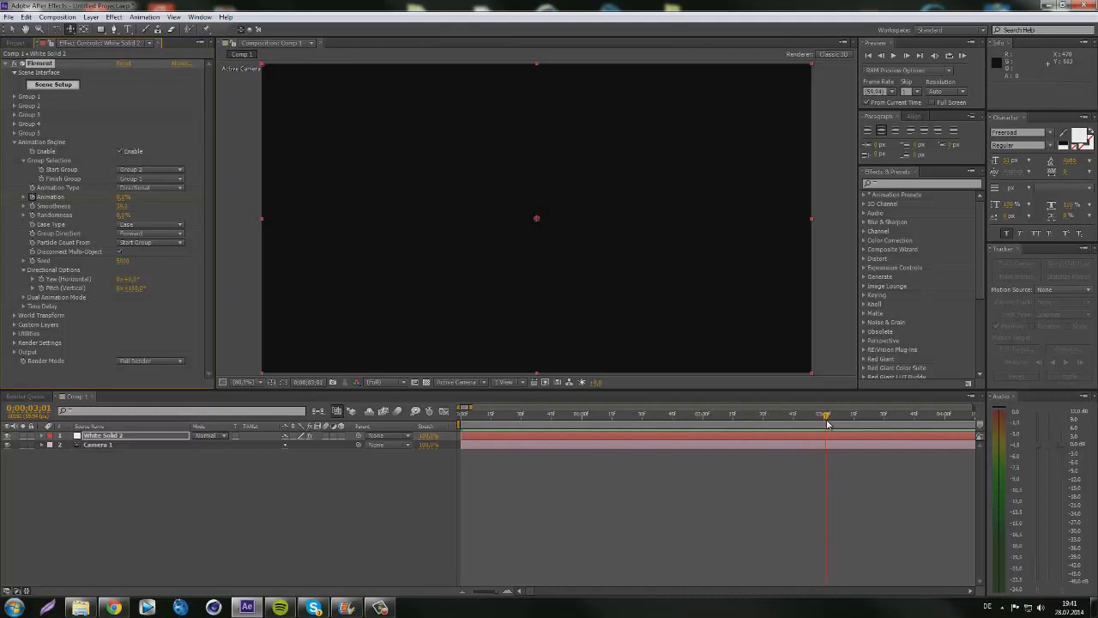
pyautogui.moveTo(123, 197); pyautogui.dragTo(197, 201)
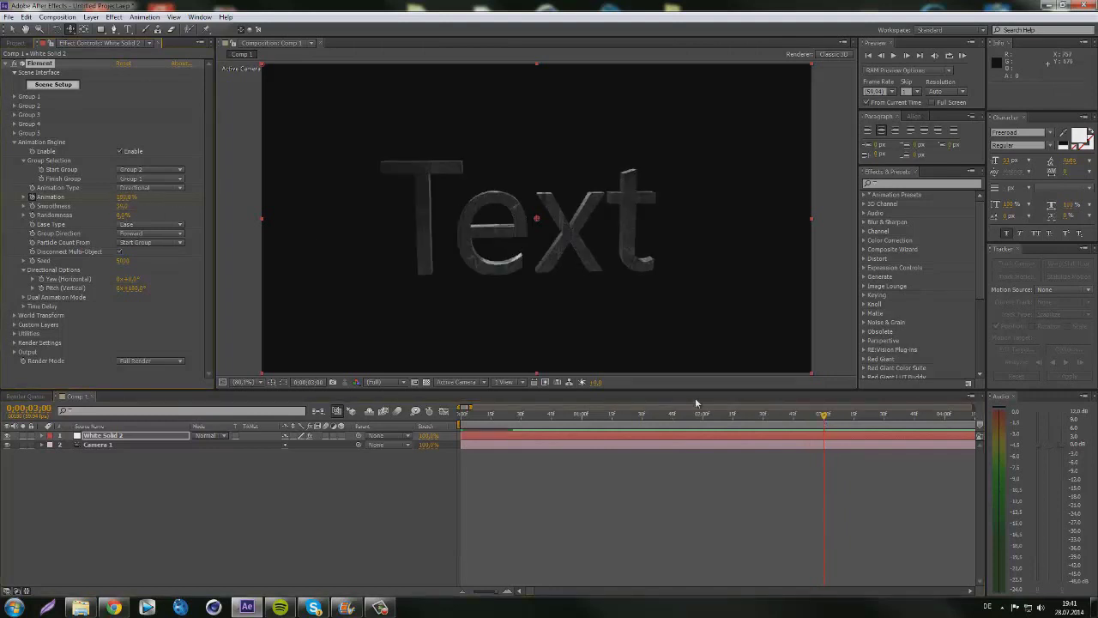
# - At a mid-animation frame, raise Group 2's Multi-Object Rotation Random past one full revolution and increase its X, Y and Z Scatter values
pyautogui.moveTo(824, 417); pyautogui.dragTo(633, 436)
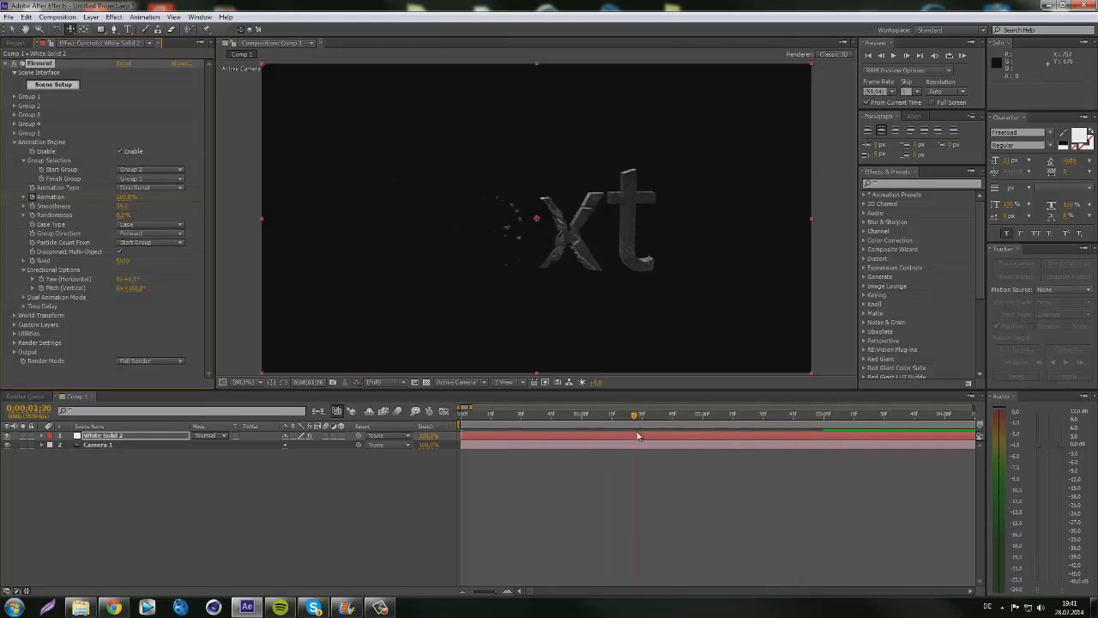
pyautogui.click(15, 105)
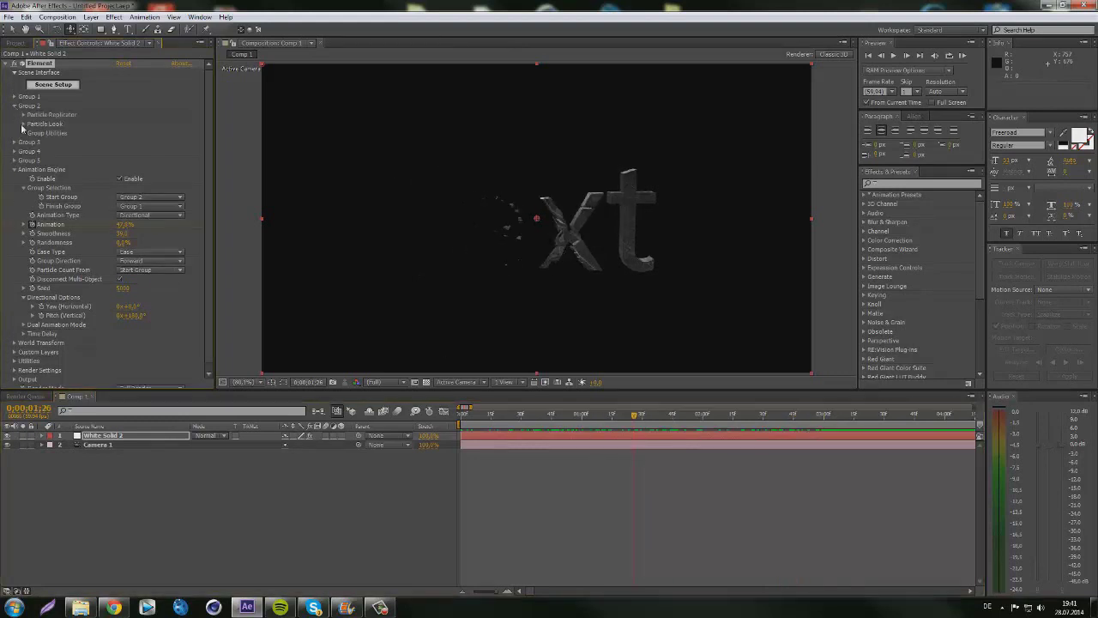
pyautogui.click(24, 124)
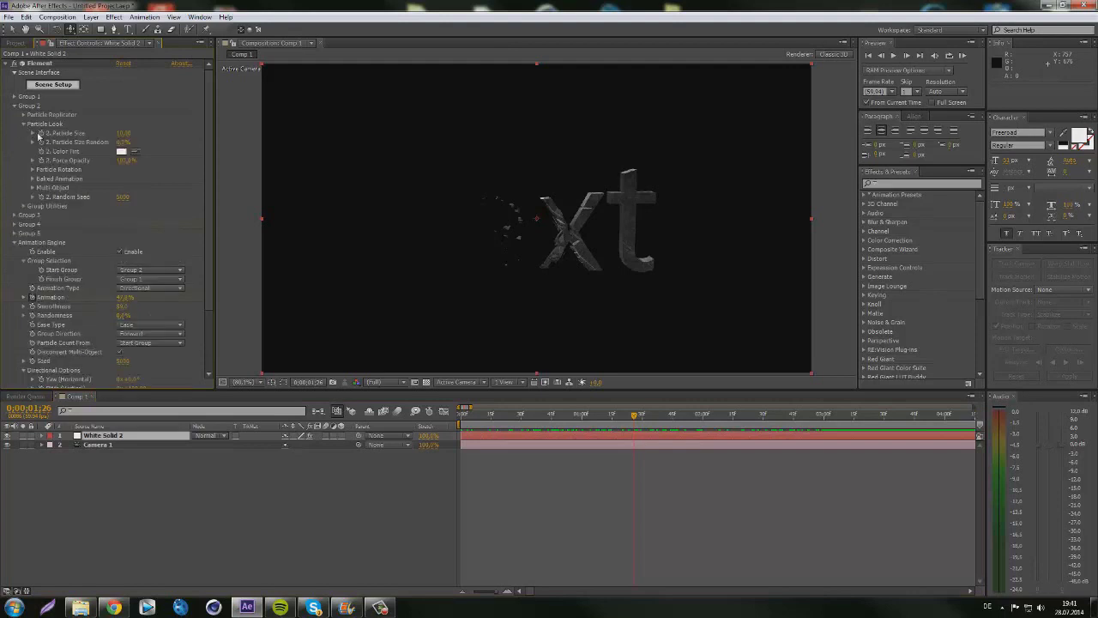
pyautogui.click(33, 188)
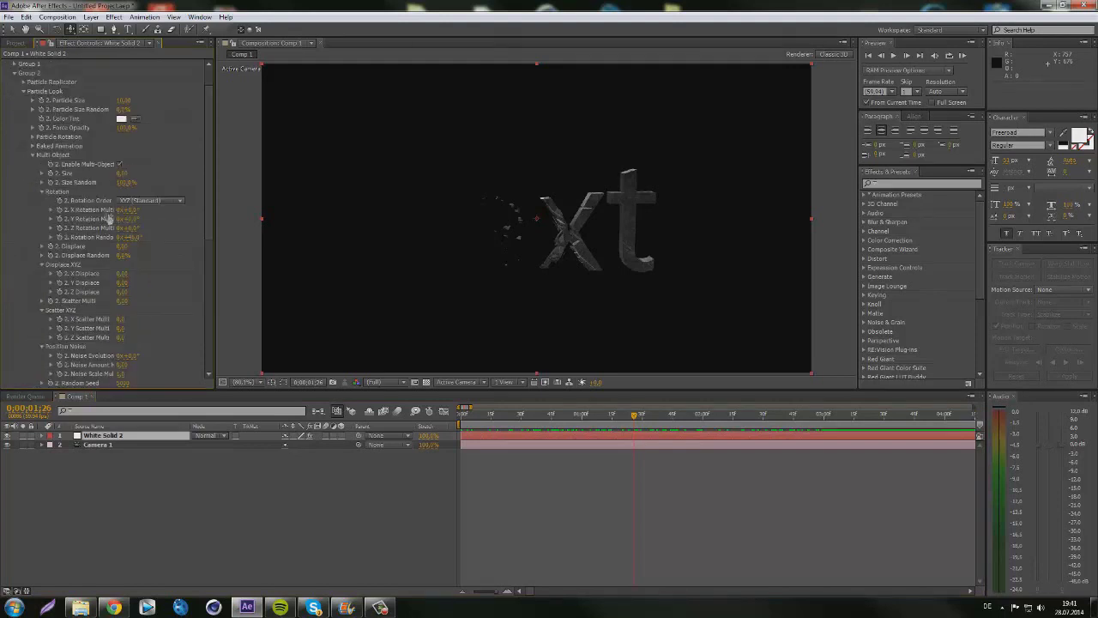
pyautogui.moveTo(135, 237); pyautogui.dragTo(400, 250)
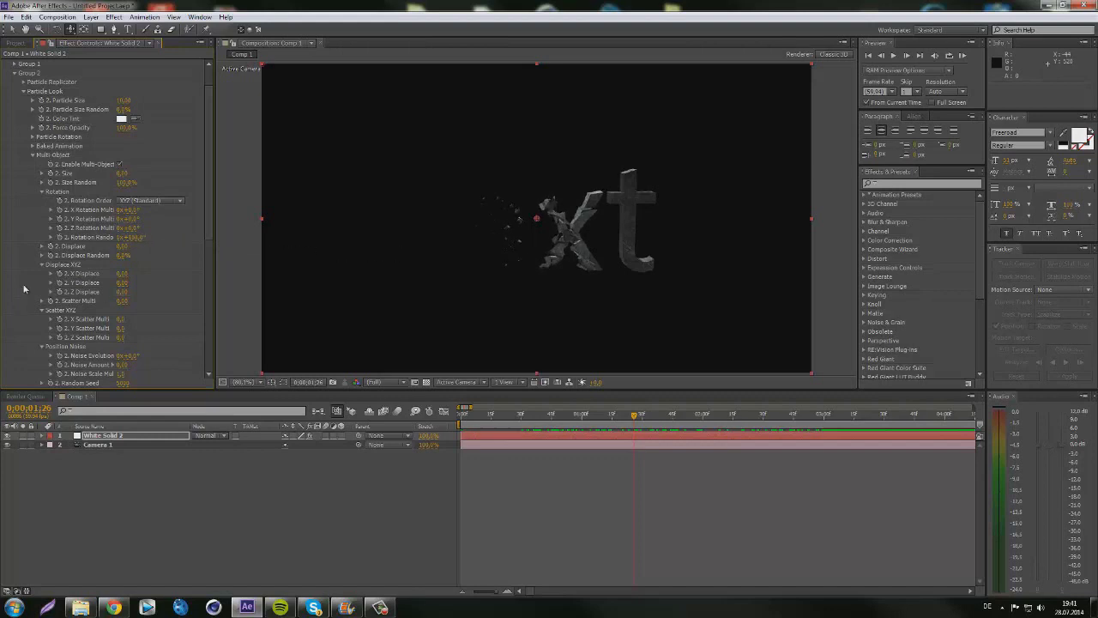
pyautogui.scroll(-1, 136, 309)
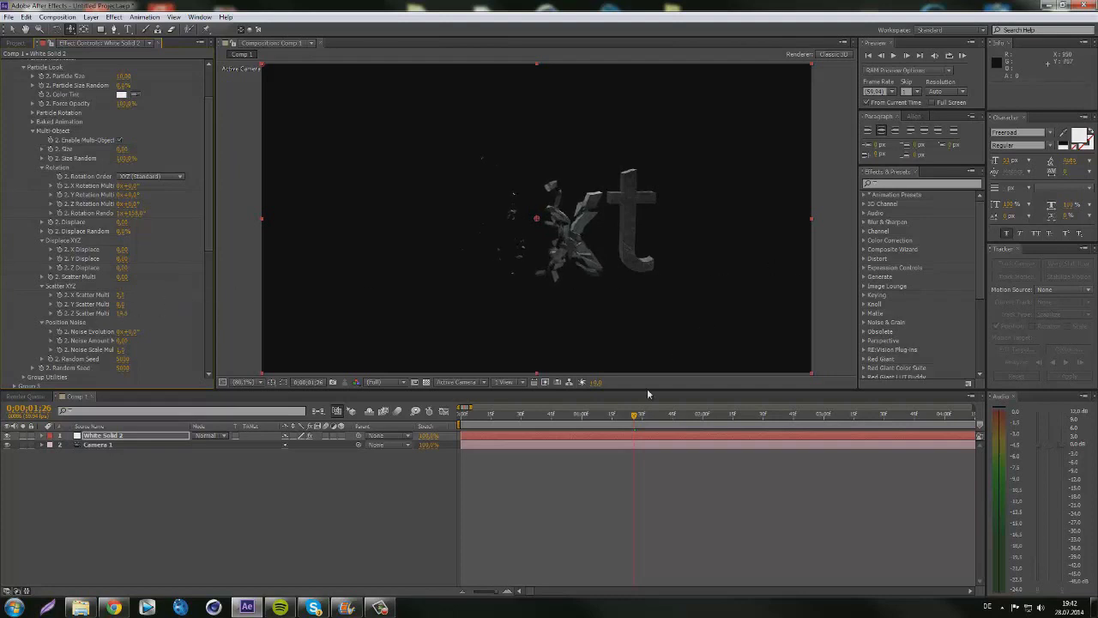
# - Scrub the timeline to beyond 3 seconds to preview the scattered pieces assembling into the text
pyautogui.click(550, 415)
pyautogui.moveTo(519, 430); pyautogui.dragTo(870, 365)
pyautogui.moveTo(877, 417); pyautogui.dragTo(868, 388)
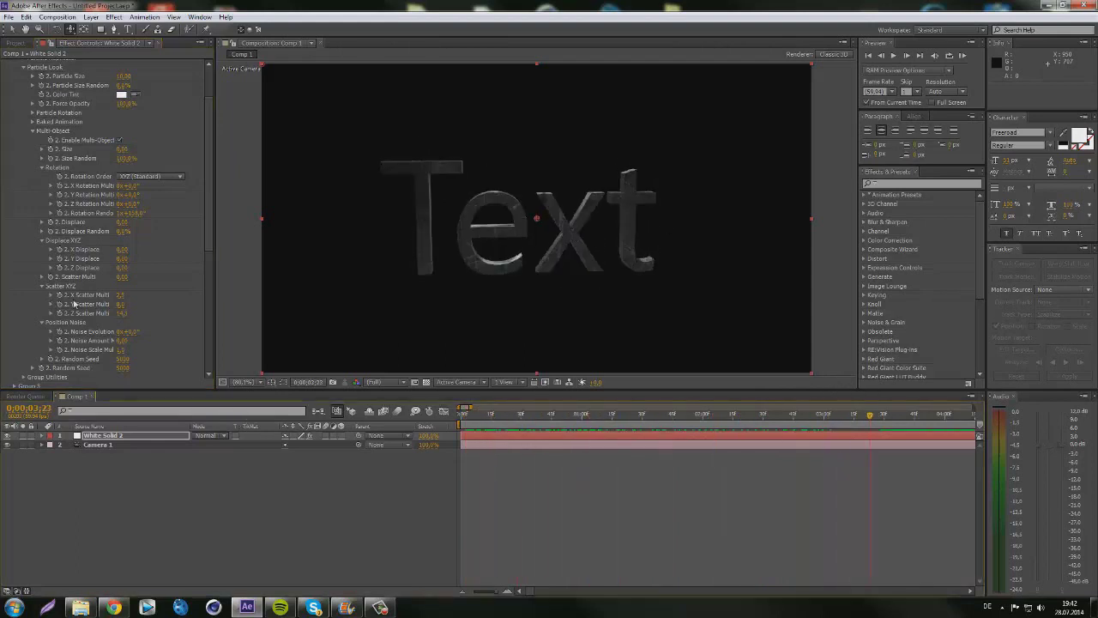
# - Collapse Group 2's Particle Look settings and the Animation Engine settings
pyautogui.scroll(3, 178, 250)
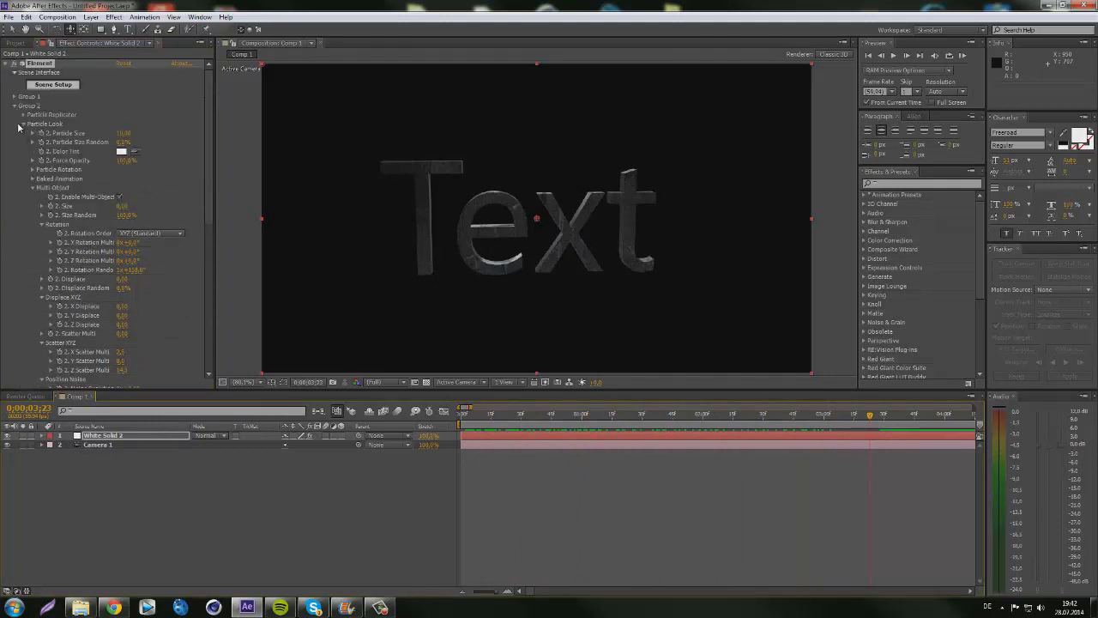
pyautogui.click(24, 125)
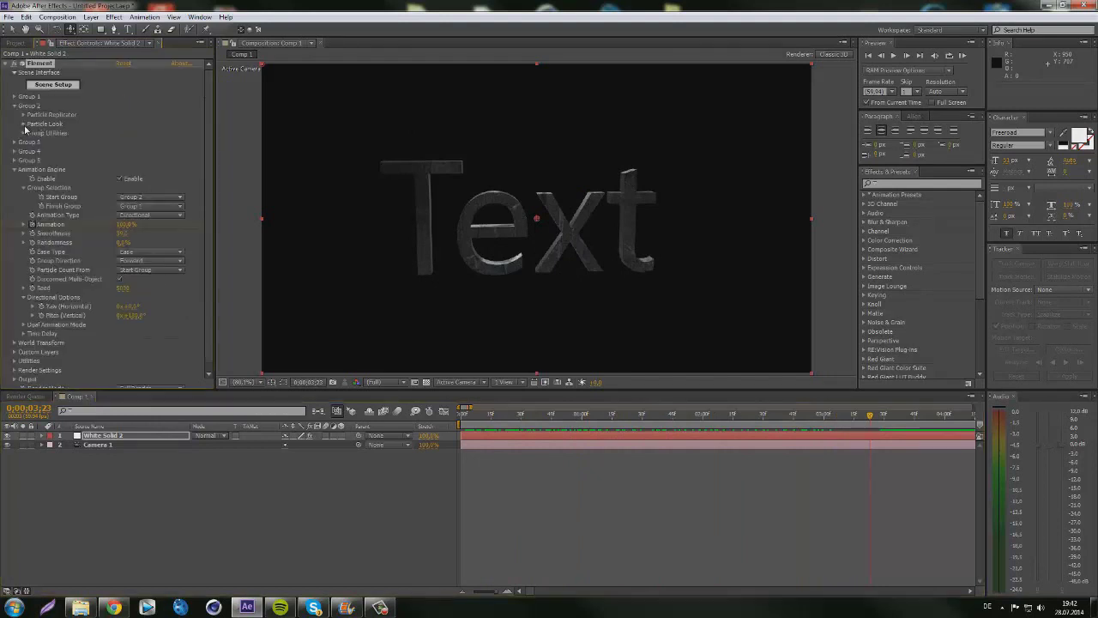
pyautogui.click(14, 170)
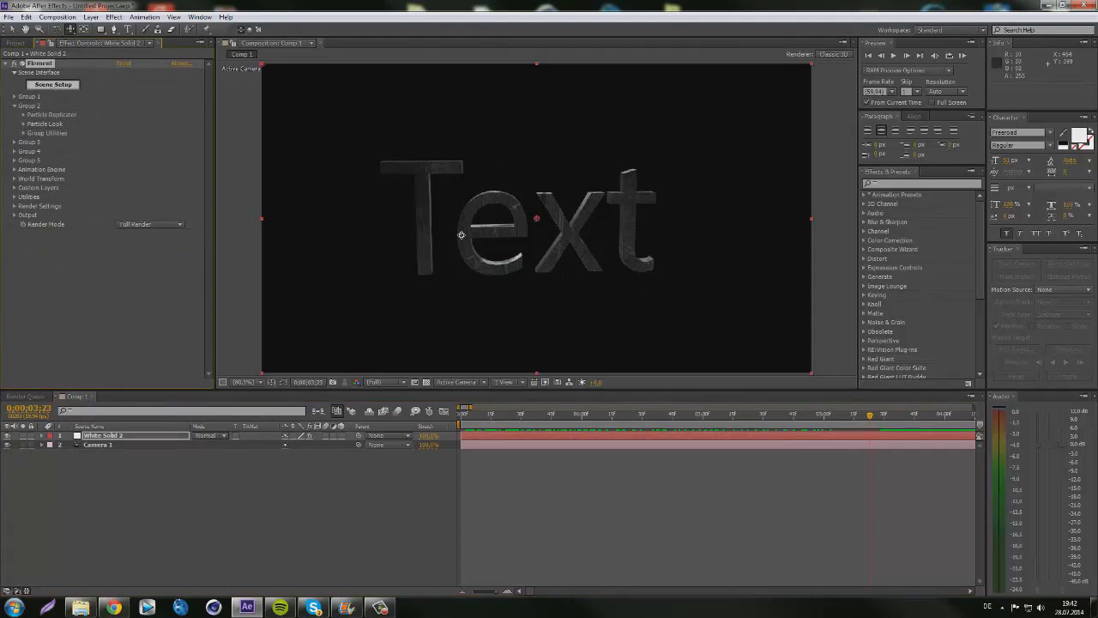
# - Scrub backwards through the text animation to the composition's start and run a RAM preview
pyautogui.moveTo(805, 424); pyautogui.dragTo(660, 416)
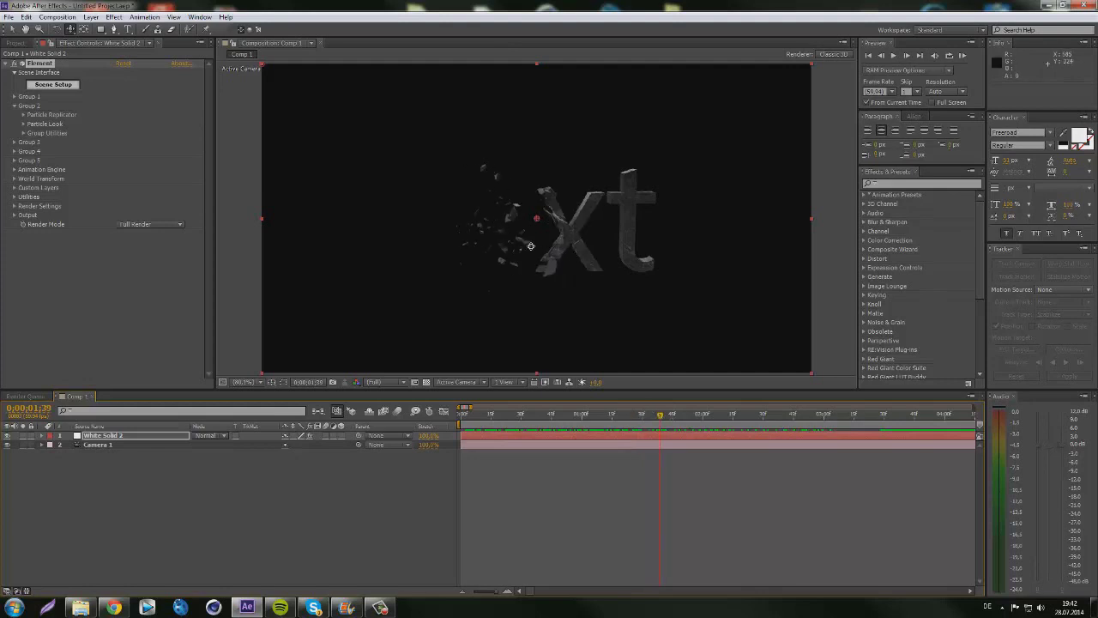
pyautogui.moveTo(665, 423); pyautogui.dragTo(554, 412)
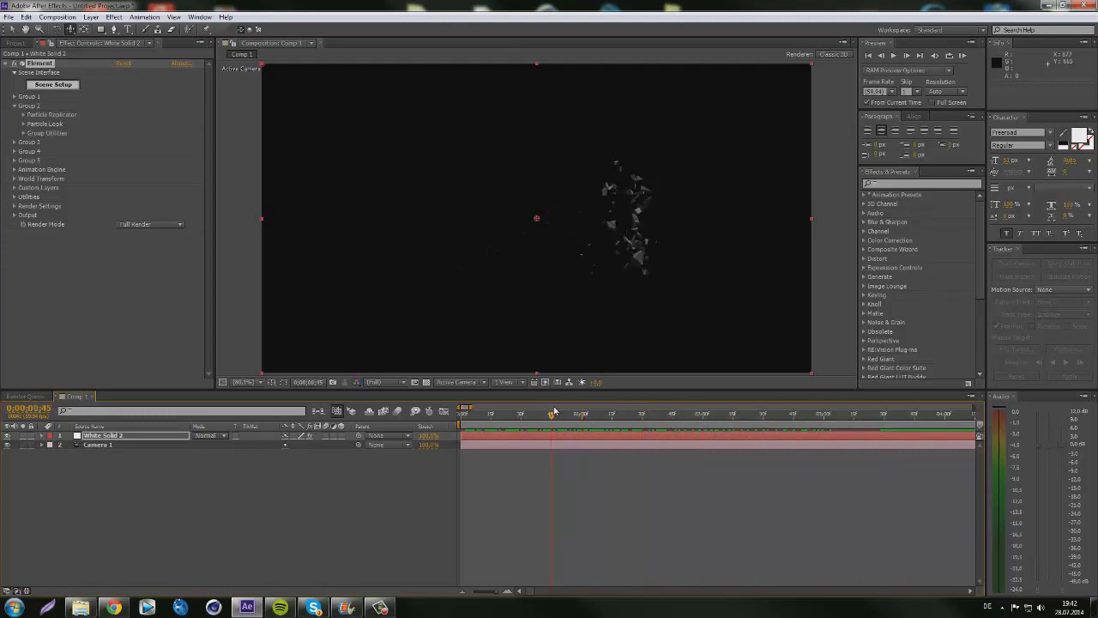
pyautogui.moveTo(554, 412); pyautogui.dragTo(483, 417)
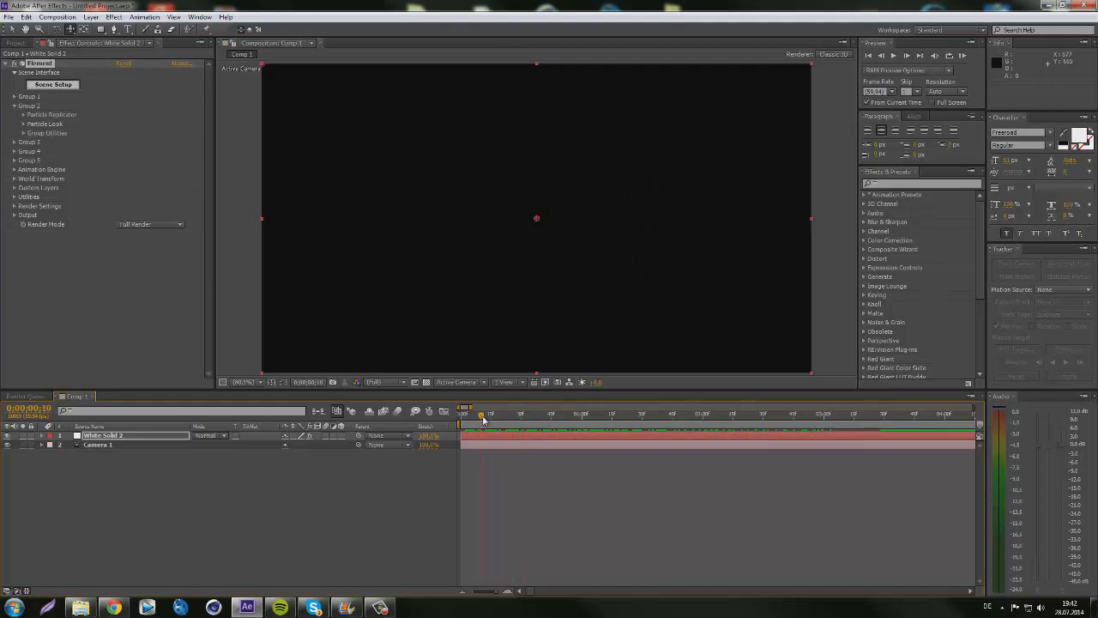
pyautogui.moveTo(483, 418); pyautogui.dragTo(378, 434)
pyautogui.press('KP_0')
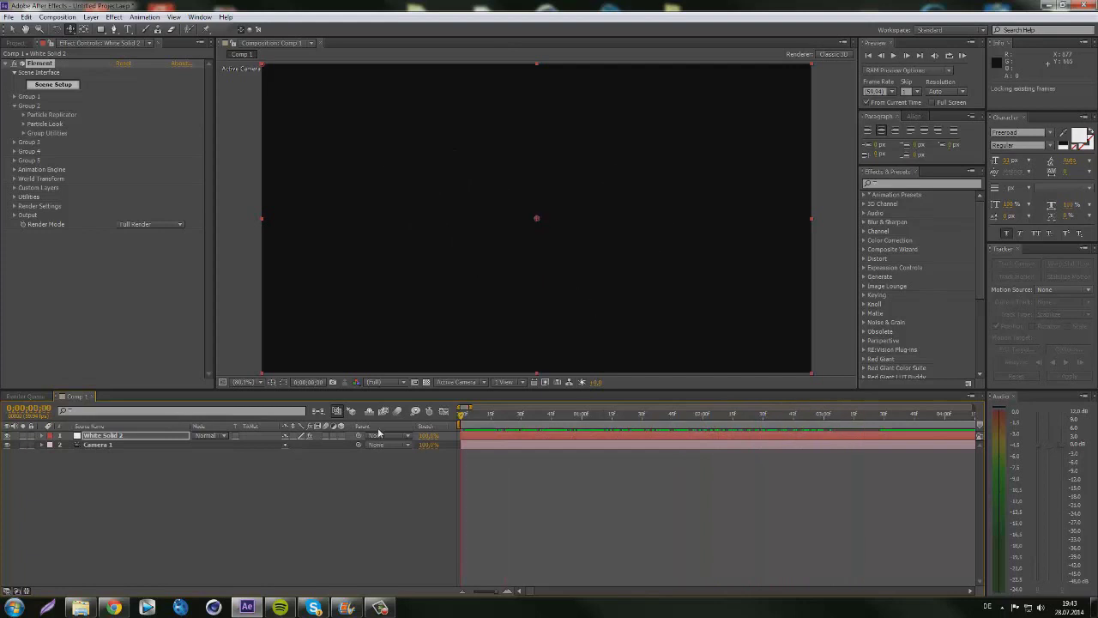